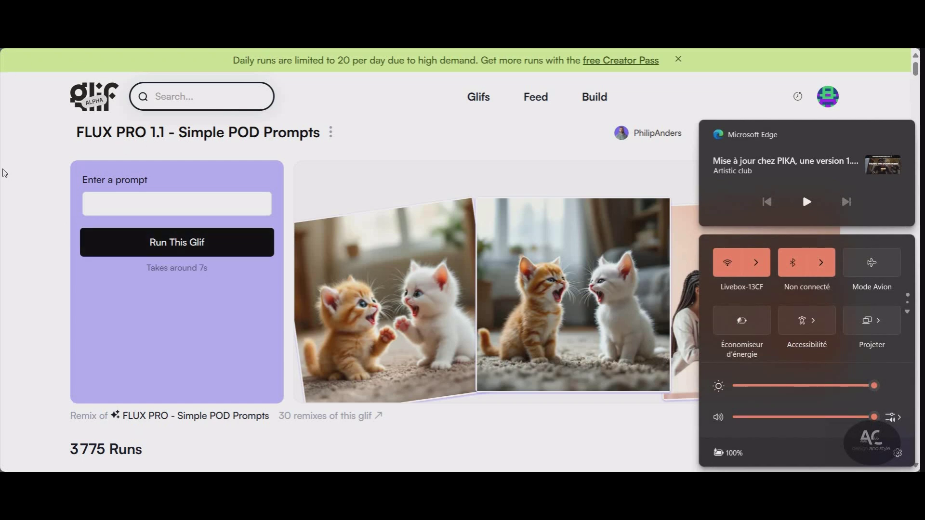
Step: Switch to YouTube to view the Artistic club channel's recent videos, and bring up the Artistic club website
left_click(20, 163)
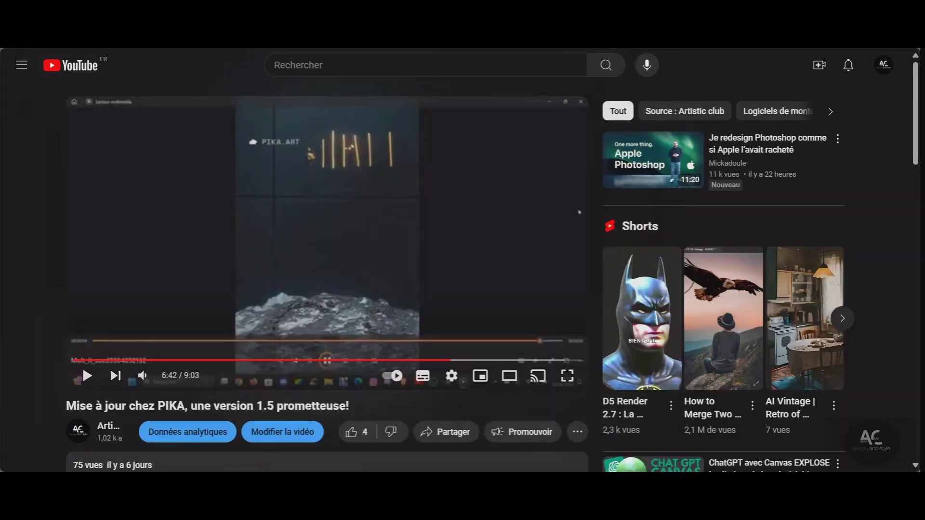
left_click(885, 66)
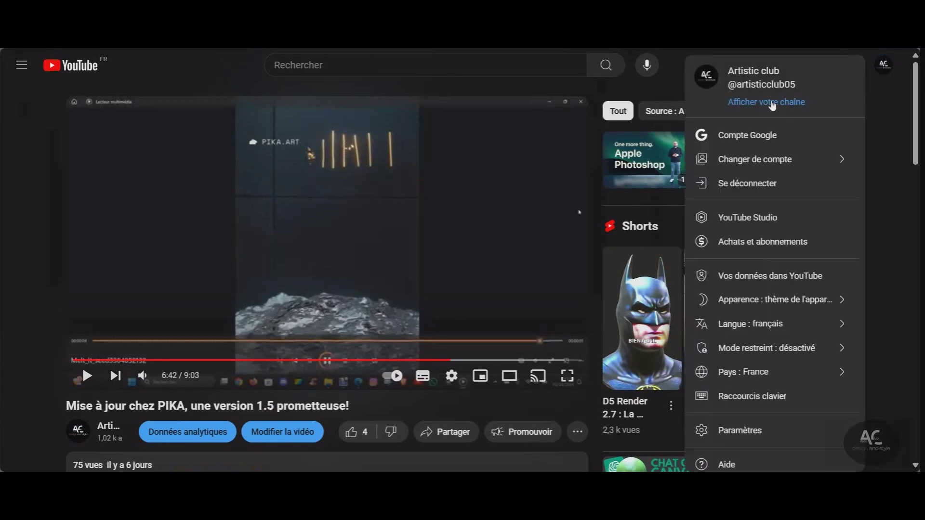
left_click(767, 102)
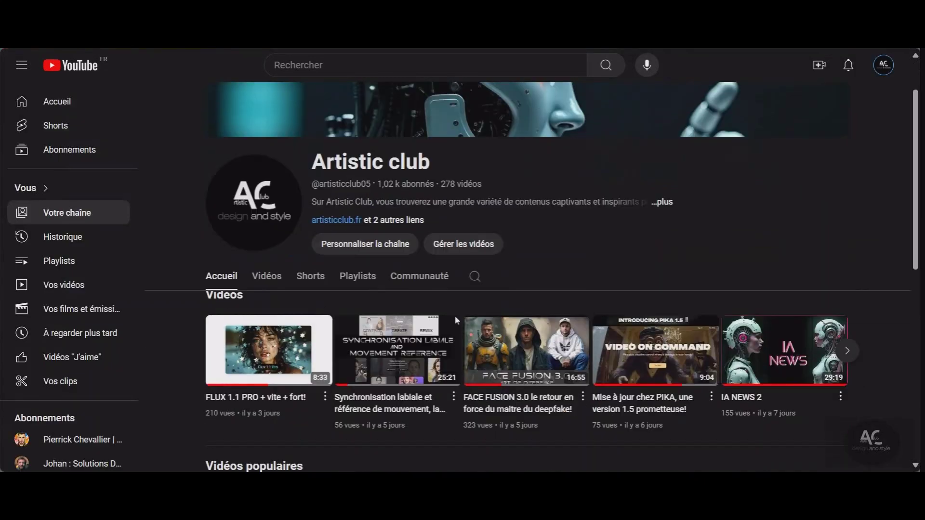
scroll(454, 318, "down", 2)
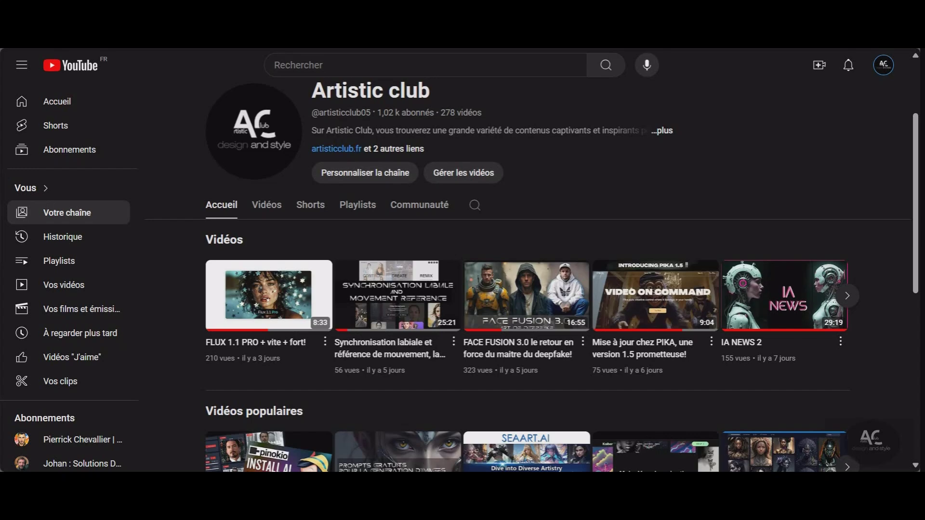
left_click(159, 10)
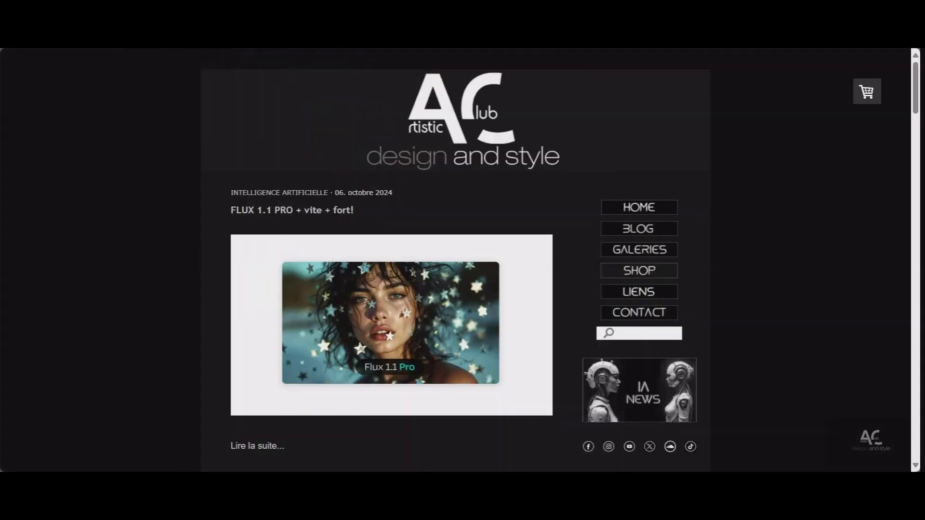
Step: Return to Glif and look over the FLUX PRO 1.1 - Simple POD Prompts page and its runs
left_click(381, 29)
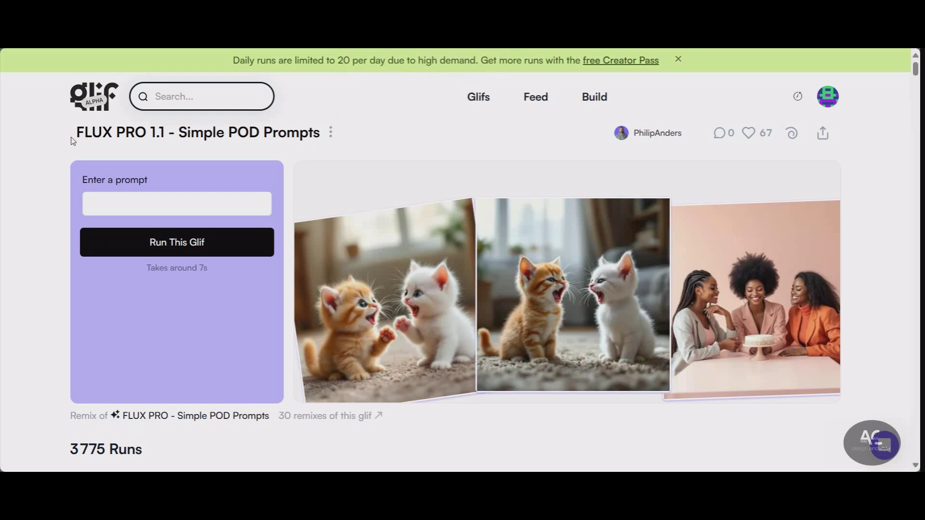
scroll(436, 111, "down", 5)
scroll(377, 192, "up", 5)
scroll(214, 236, "down", 3)
scroll(314, 234, "up", 3)
Step: Open the Glif home page and look over its demo glif and category list
left_click(114, 109)
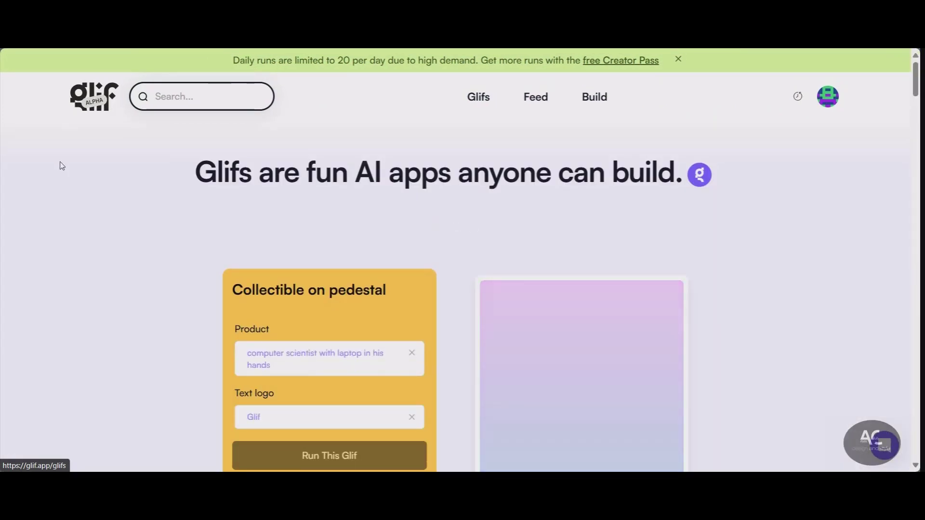
scroll(118, 299, "down", 7)
scroll(50, 182, "down", 14)
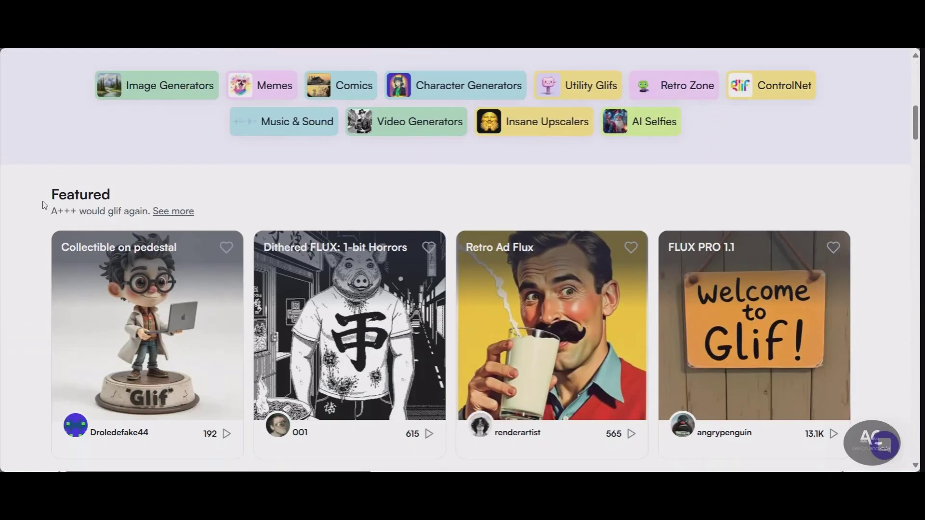
scroll(46, 185, "up", 15)
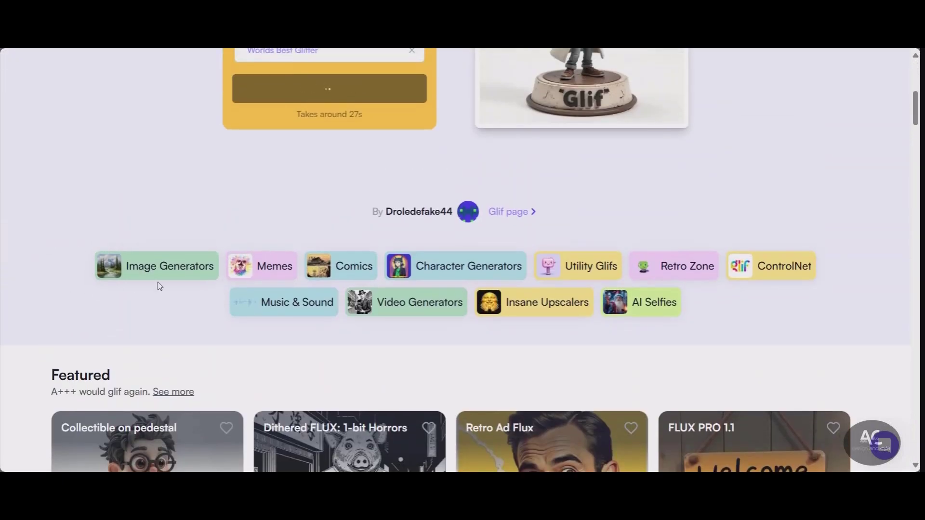
scroll(109, 242, "up", 7)
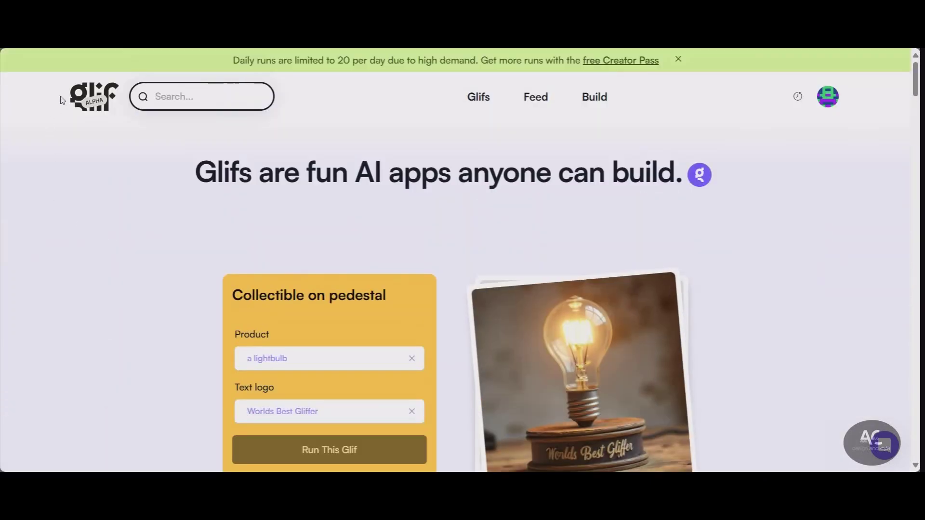
Step: Examine the home page's category sections, from Featured and Image Generators through to AI Selfies
scroll(118, 271, "down", 7)
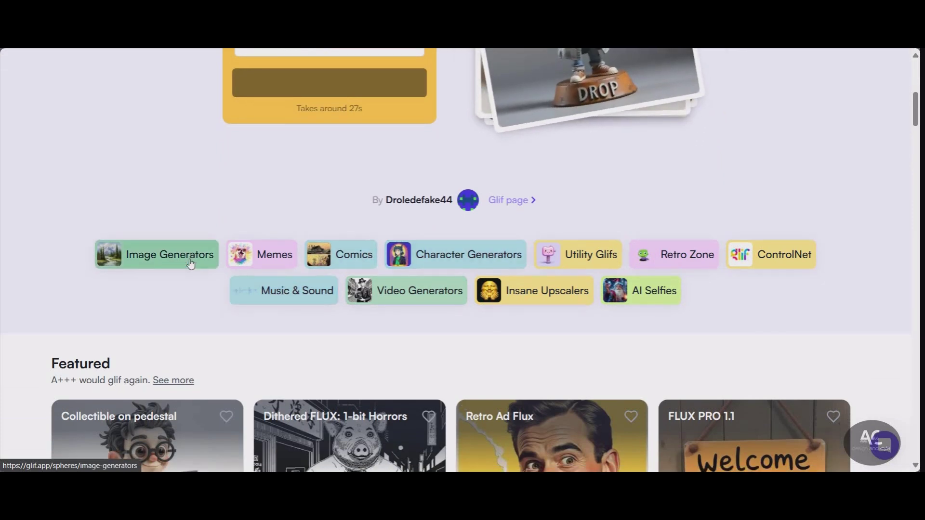
scroll(150, 233, "down", 10)
scroll(146, 221, "up", 2)
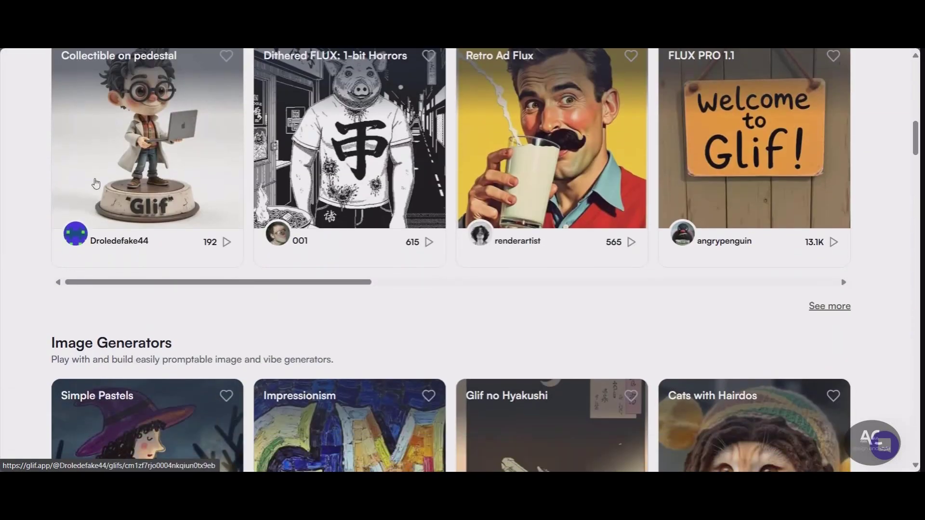
scroll(195, 148, "down", 8)
scroll(195, 147, "down", 13)
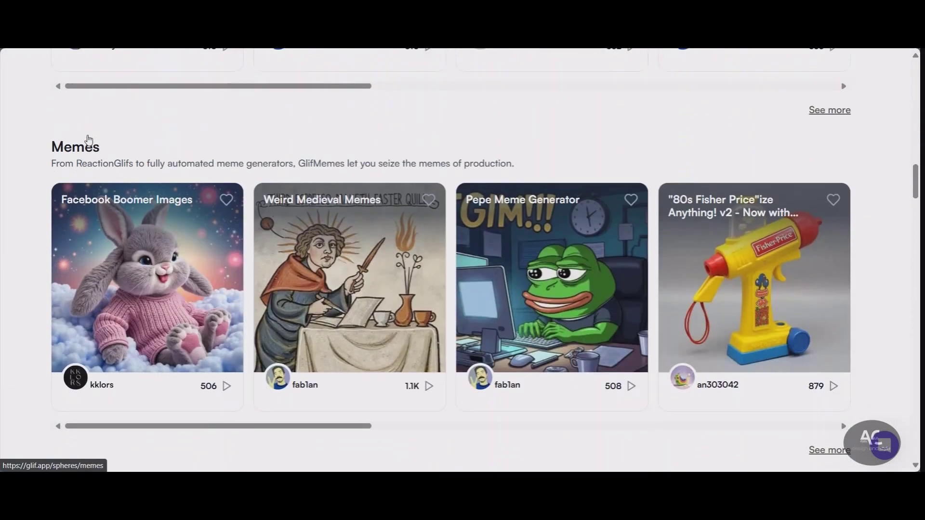
scroll(59, 179, "down", 20)
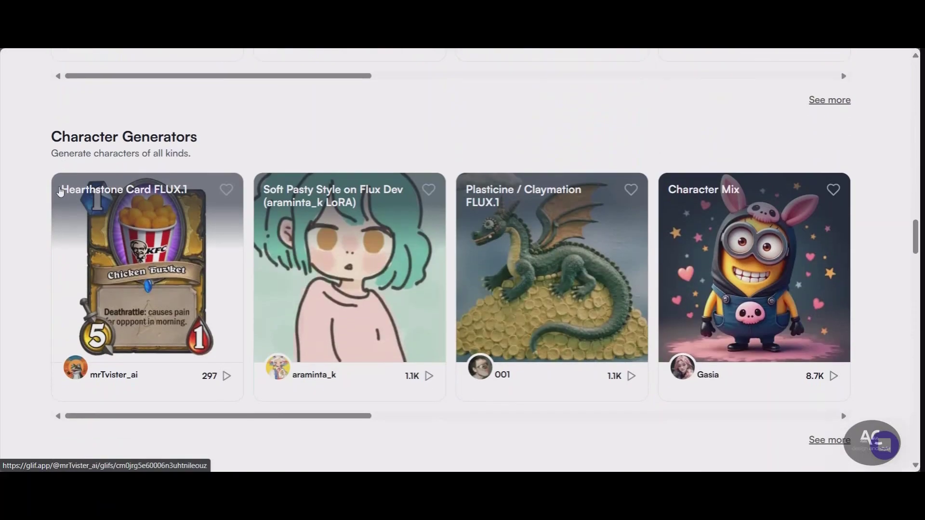
scroll(115, 231, "down", 20)
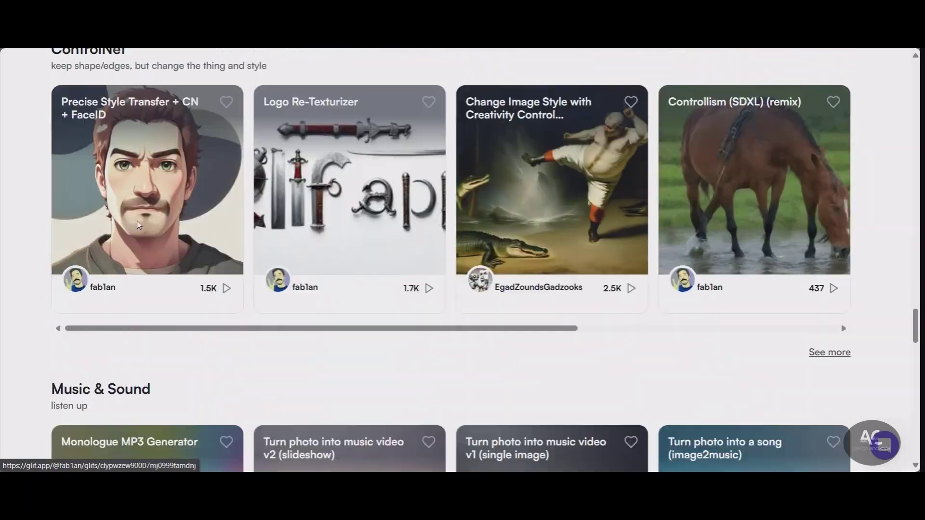
scroll(126, 221, "up", 10)
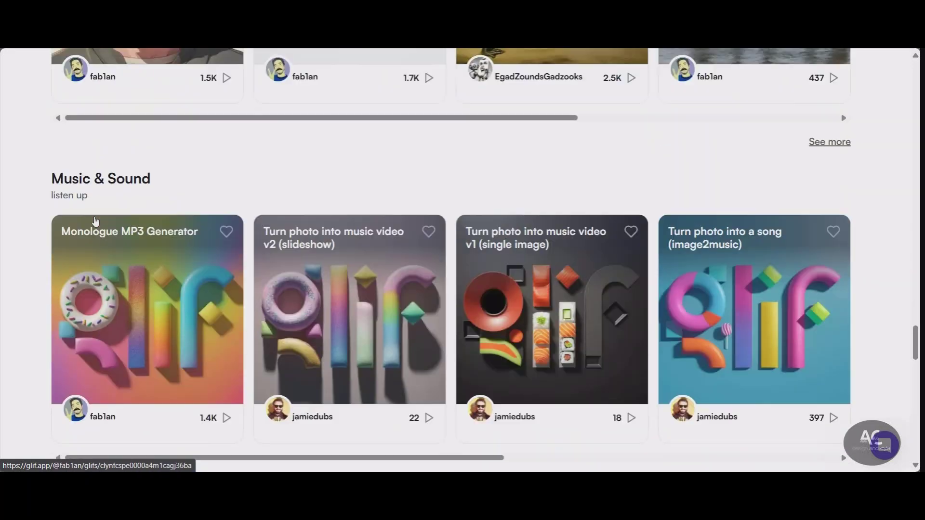
scroll(219, 231, "down", 2)
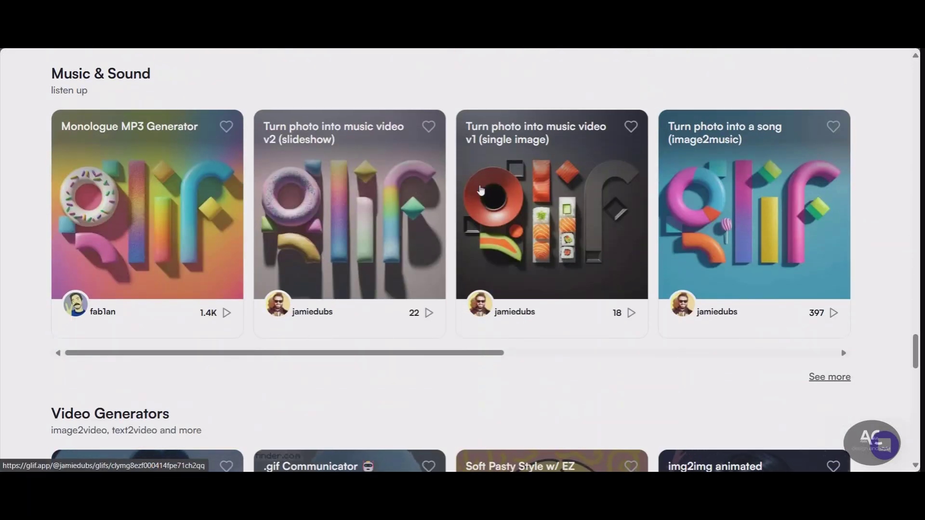
scroll(480, 190, "down", 7)
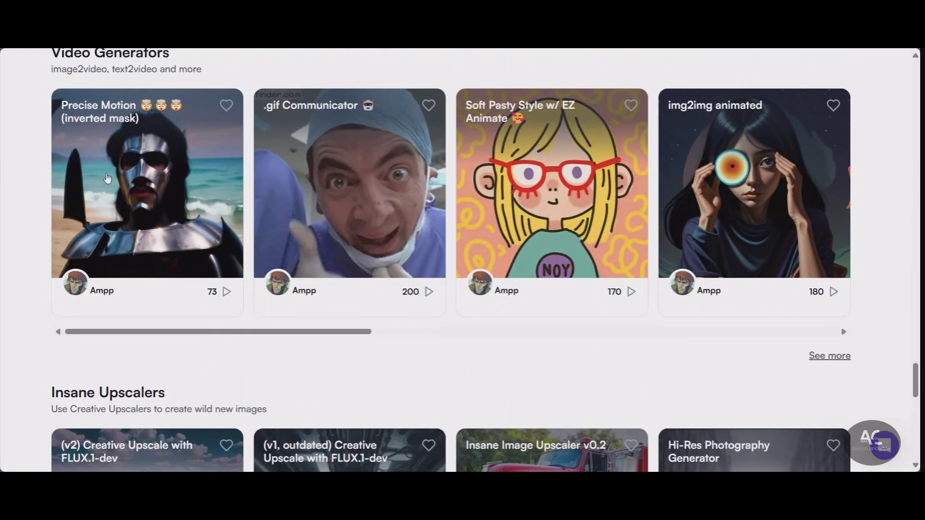
scroll(101, 180, "down", 10)
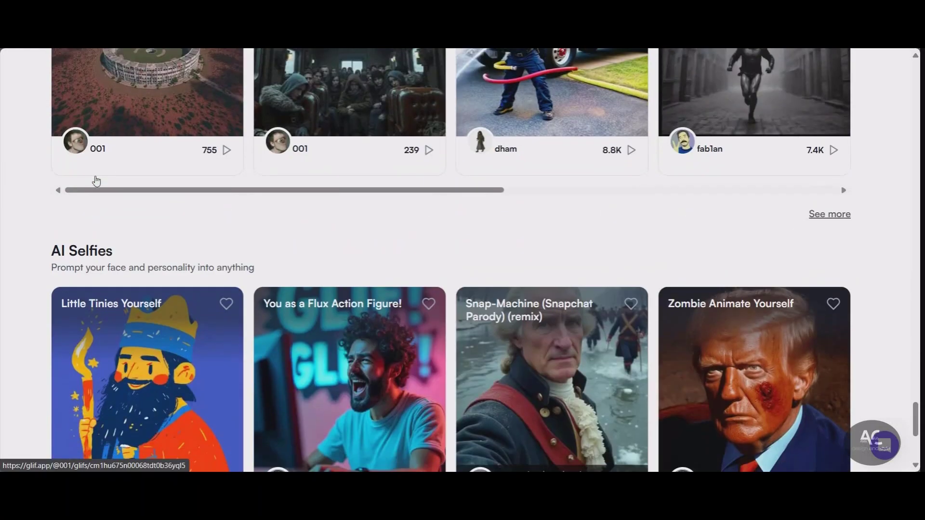
scroll(128, 177, "down", 5)
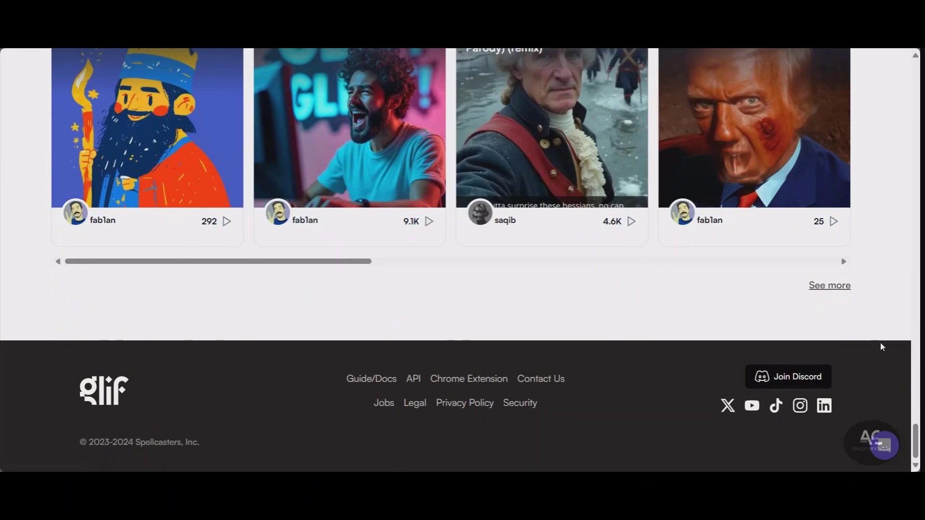
scroll(850, 306, "up", 20)
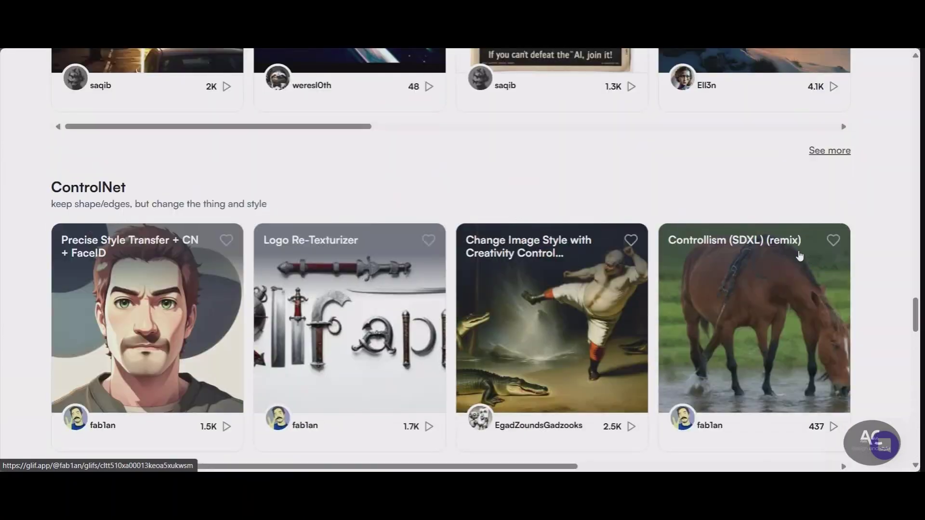
scroll(392, 106, "up", 20)
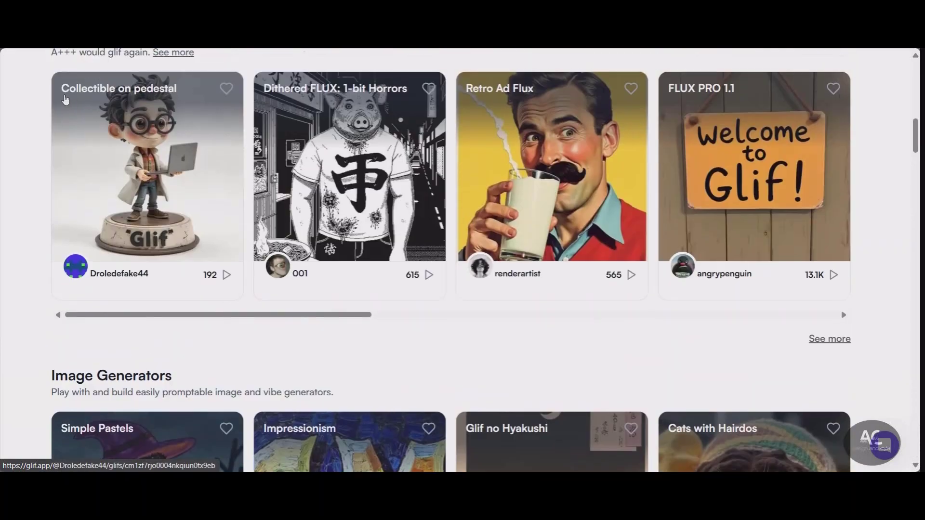
Step: Open the Image Generators category and browse the glifs it offers
scroll(27, 97, "up", 2)
scroll(9, 91, "down", 6)
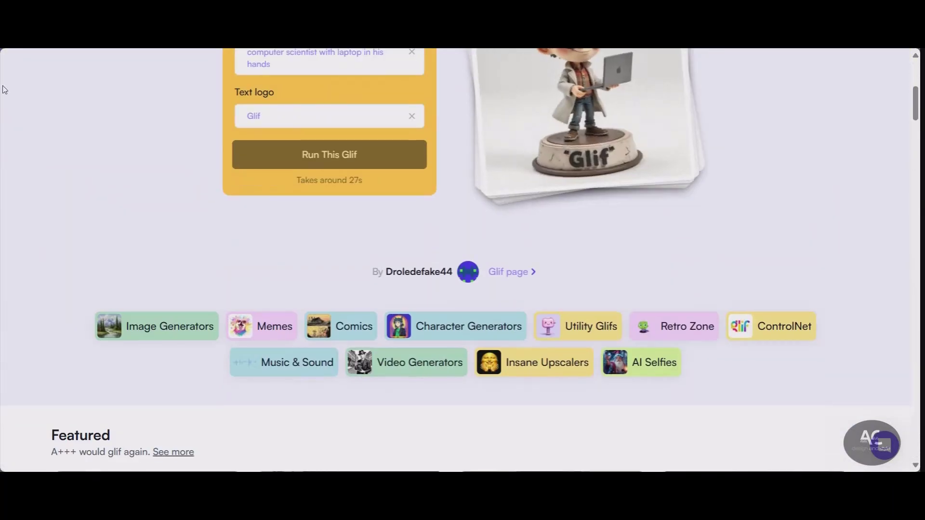
left_click(194, 343)
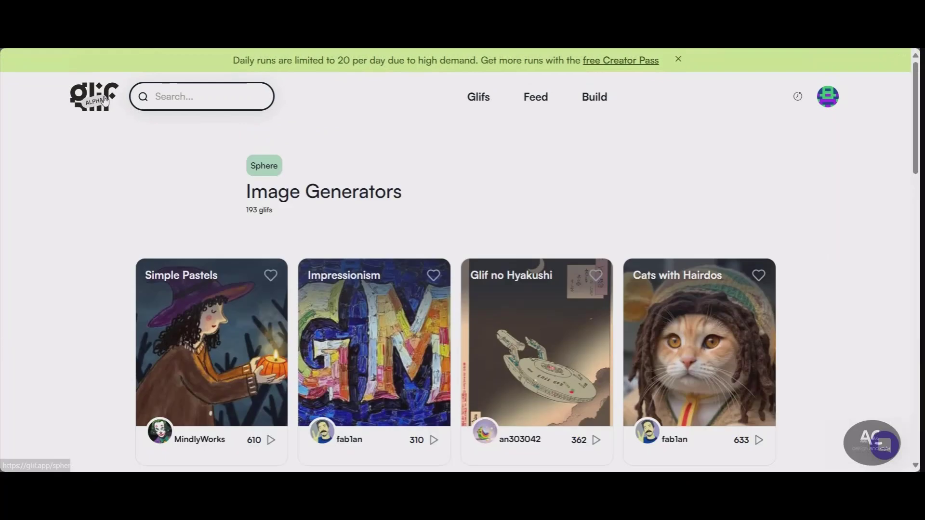
scroll(40, 191, "down", 1)
scroll(40, 191, "down", 1)
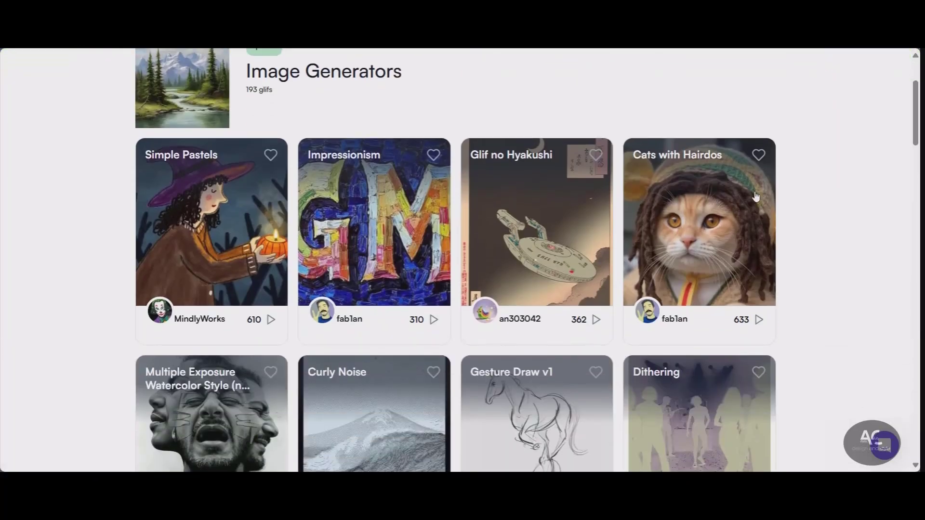
scroll(805, 217, "down", 2)
scroll(203, 135, "down", 8)
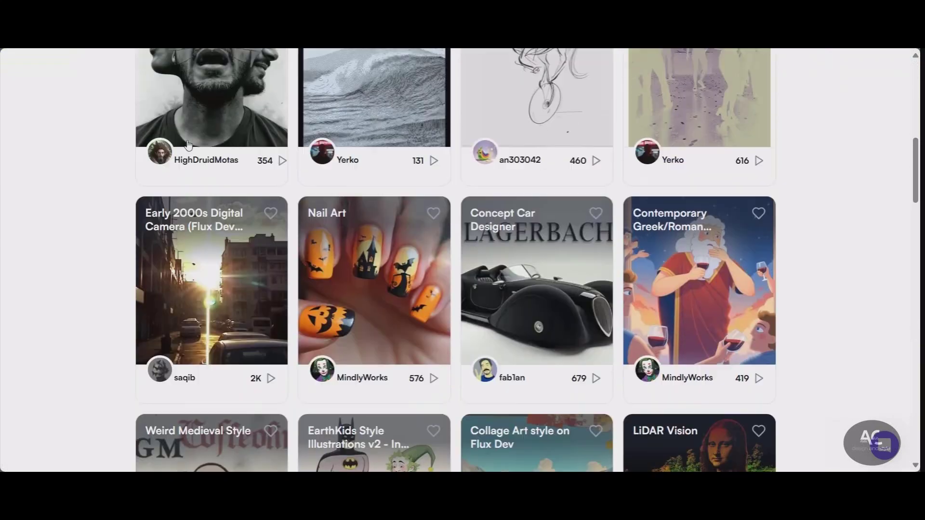
scroll(199, 171, "down", 2)
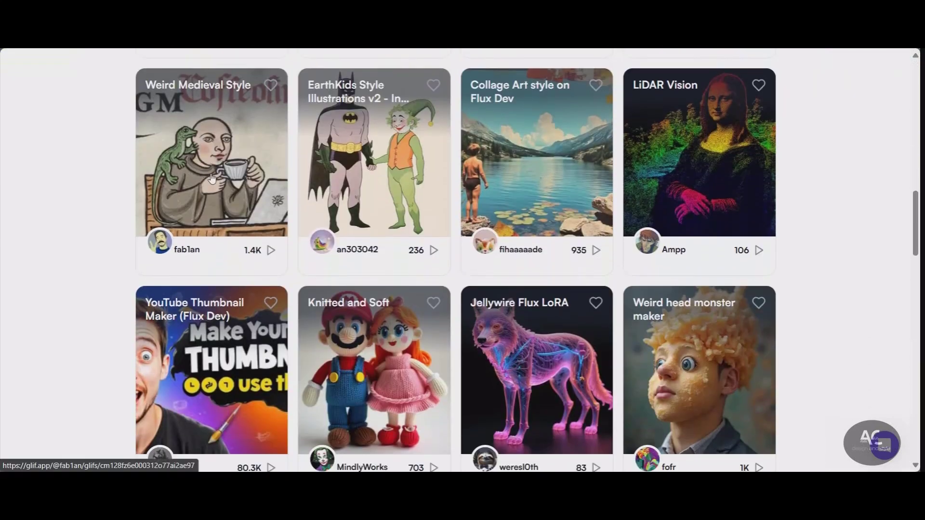
Step: Open the Knitted and Soft glif and examine the example images and prompts from its runs
scroll(212, 179, "down", 2)
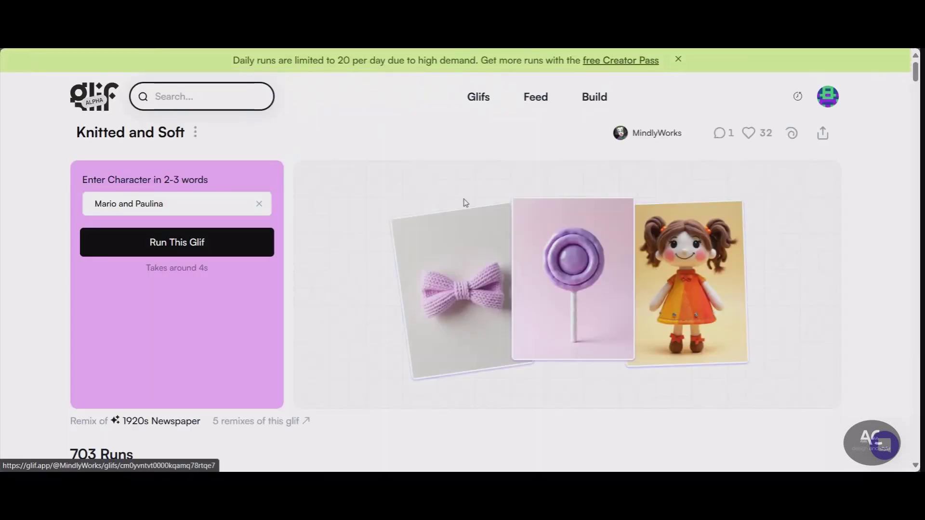
scroll(605, 248, "down", 2)
scroll(496, 204, "down", 7)
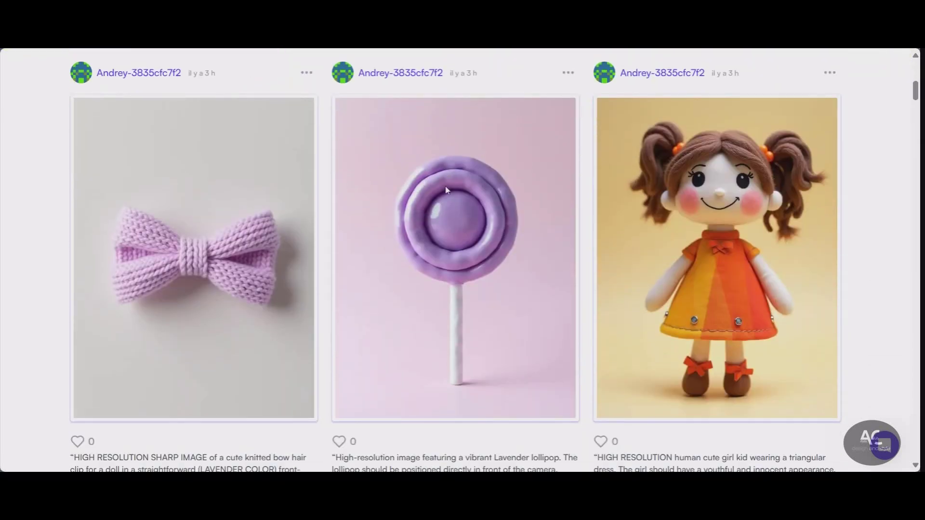
scroll(511, 191, "down", 12)
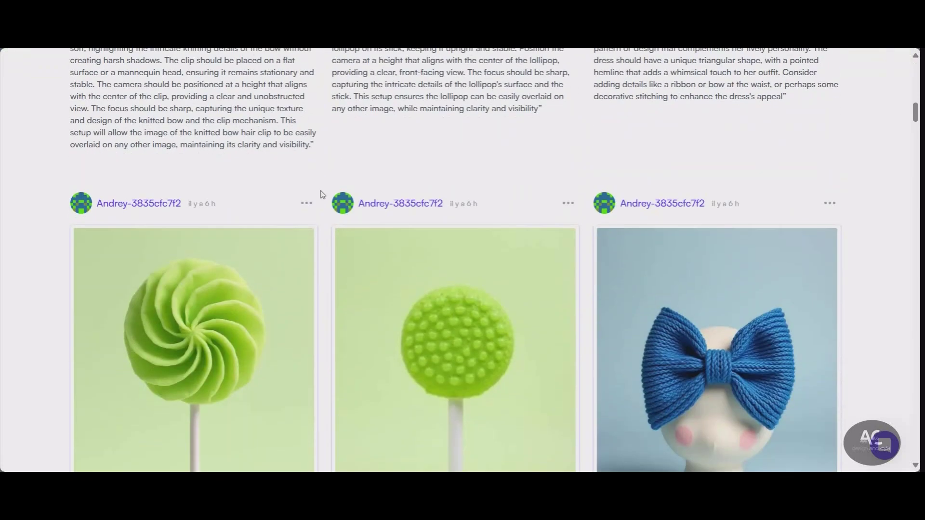
scroll(215, 285, "up", 8)
scroll(214, 284, "up", 12)
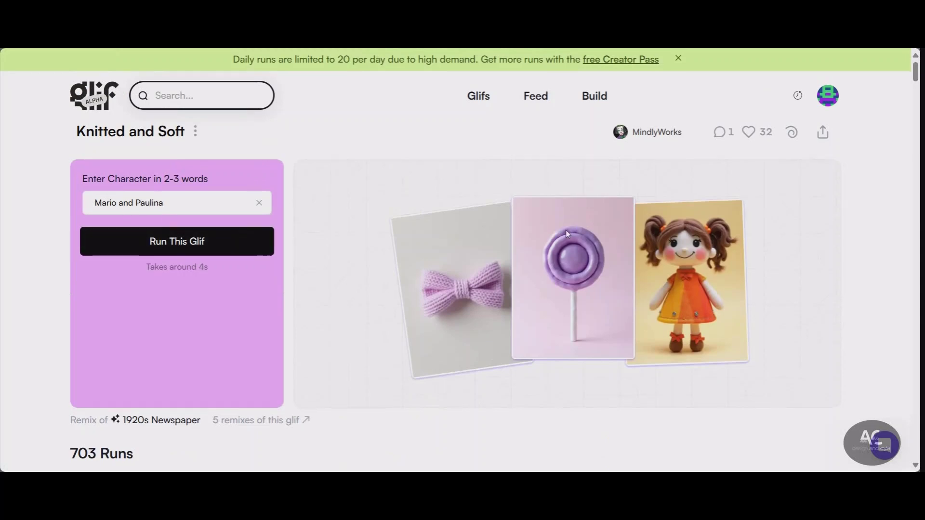
scroll(184, 253, "down", 15)
scroll(339, 217, "down", 10)
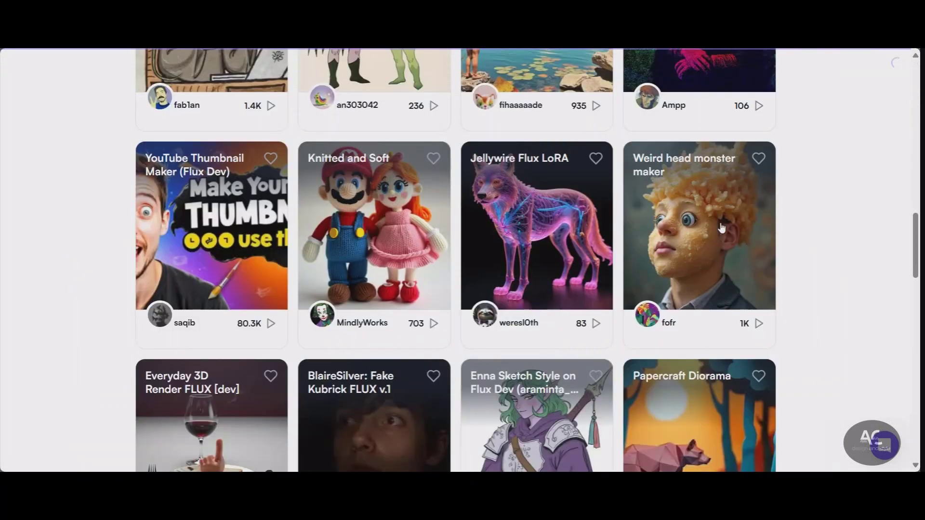
Step: Open the Fake Kubrick FLUX v.1 glif from the Image Generators list
scroll(233, 155, "down", 4)
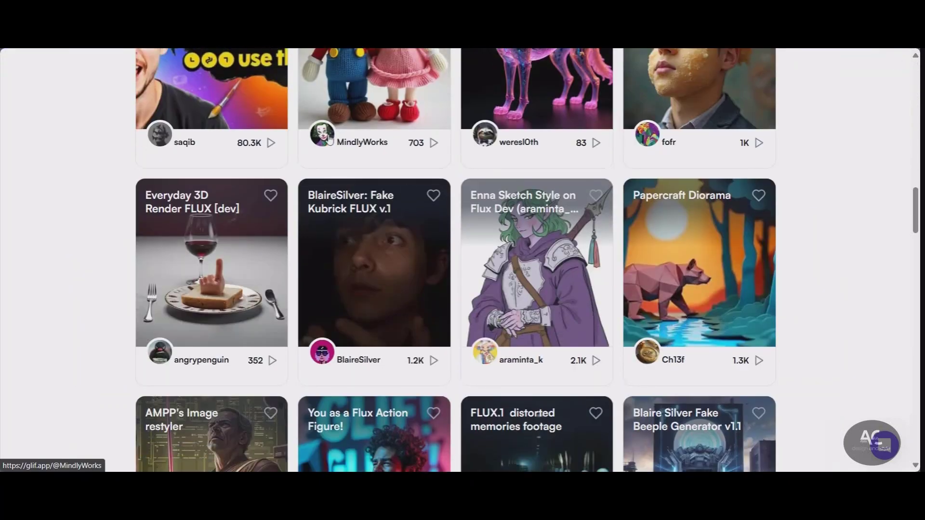
scroll(234, 156, "down", 3)
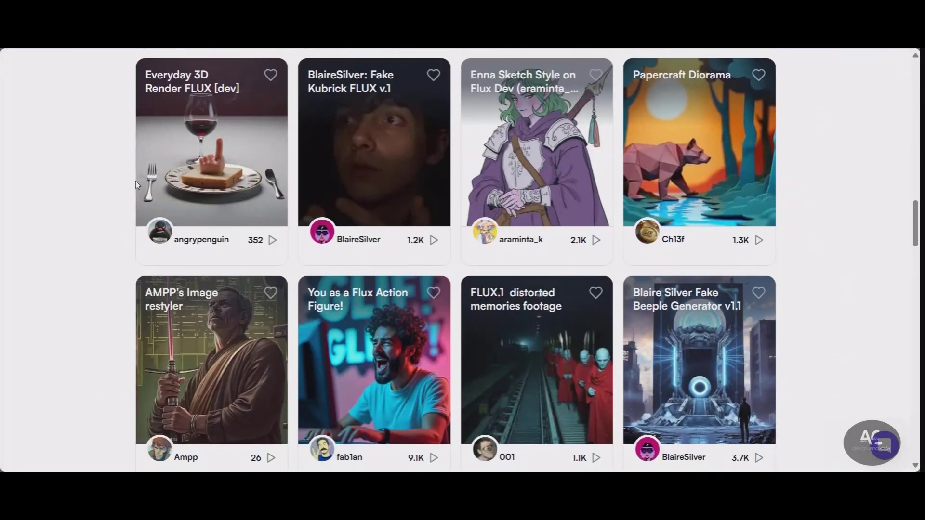
left_click(351, 143)
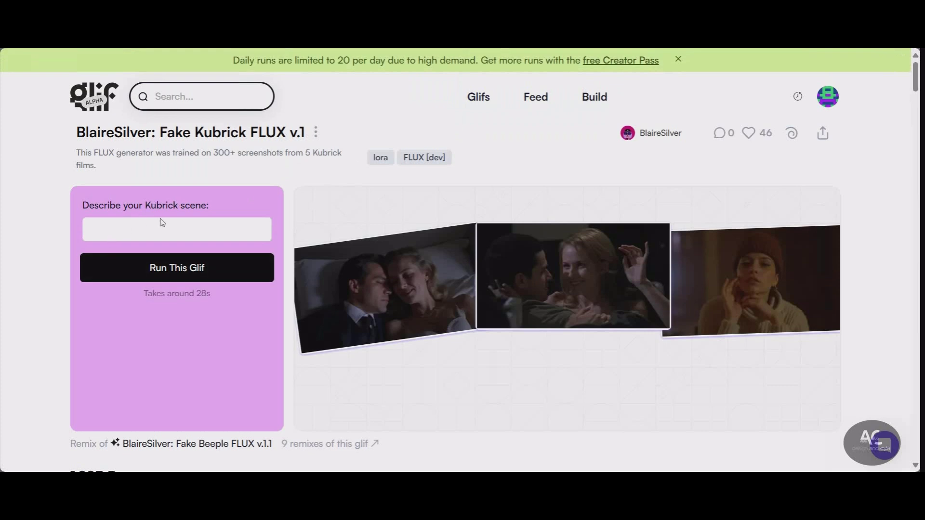
Step: Examine the example images and prompts from the Fake Kubrick FLUX v.1 glif's runs
scroll(555, 260, "down", 8)
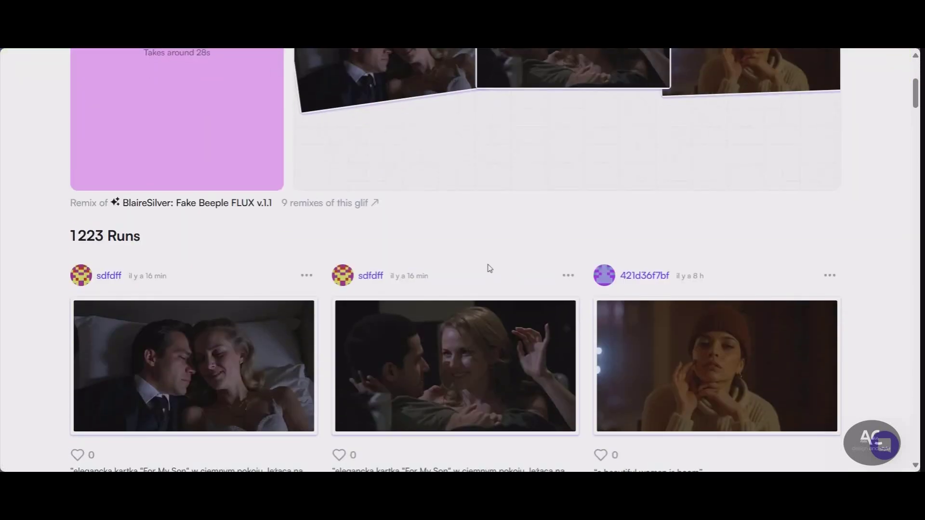
scroll(347, 224, "down", 9)
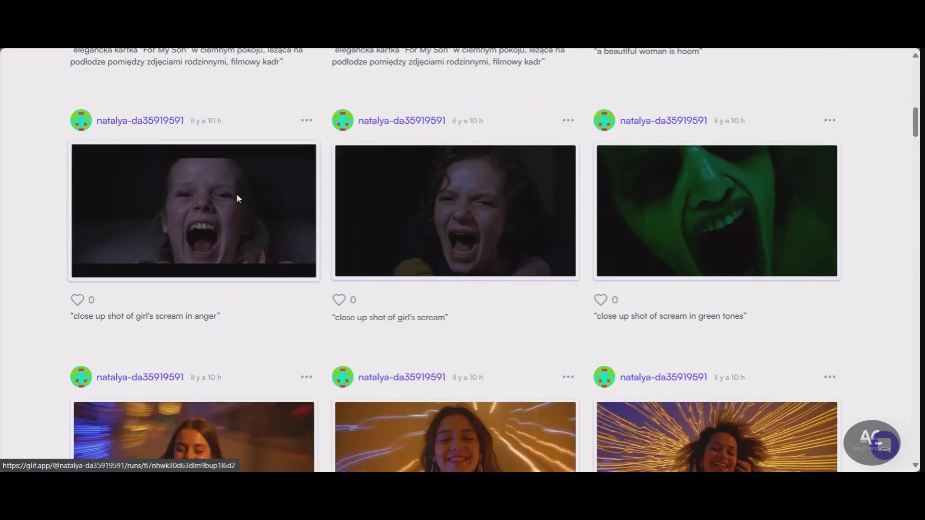
scroll(581, 203, "down", 4)
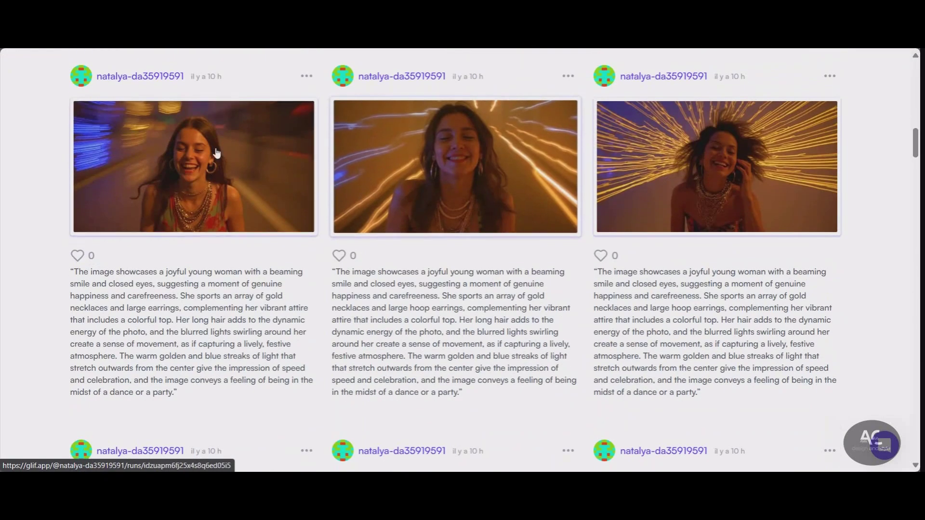
scroll(693, 172, "down", 10)
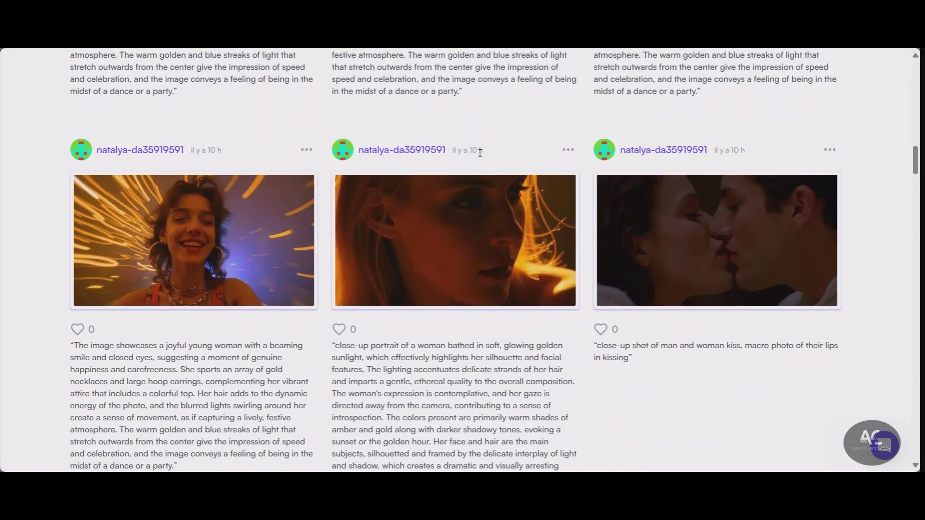
scroll(152, 141, "down", 4)
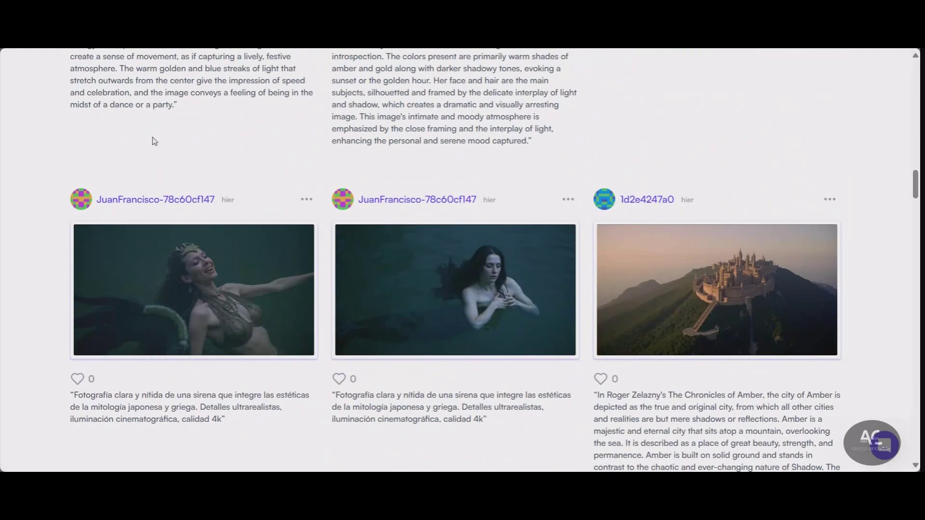
scroll(154, 141, "down", 10)
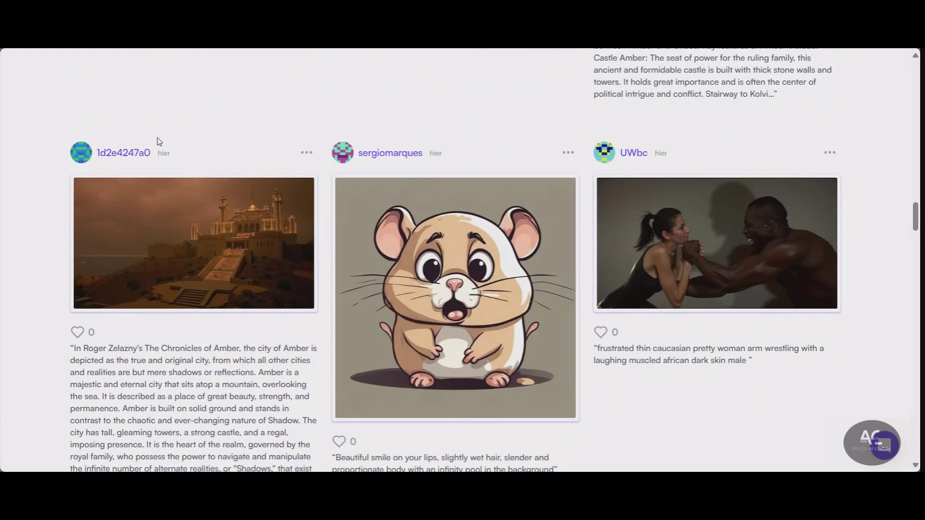
scroll(159, 141, "down", 10)
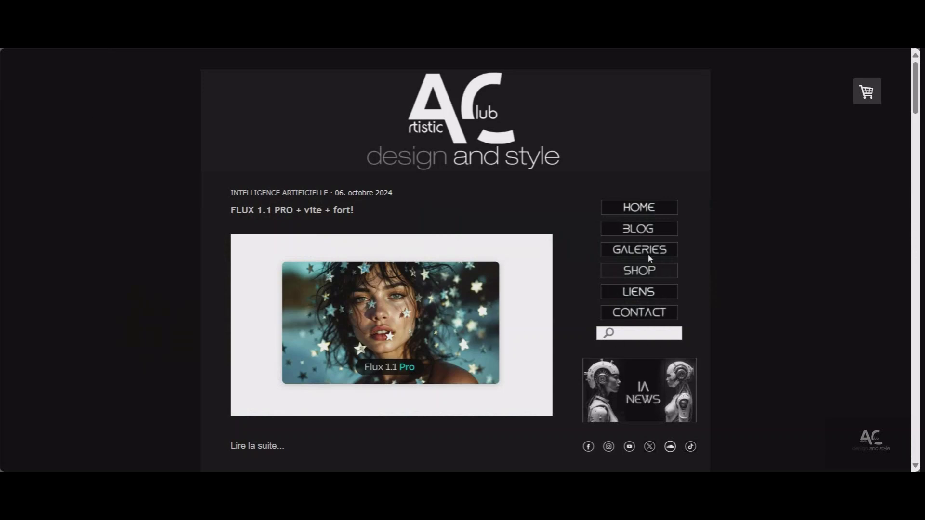
Step: Switch to the Artistic Club site and open leonardo.ai from its page of AI generator links
left_click(640, 250)
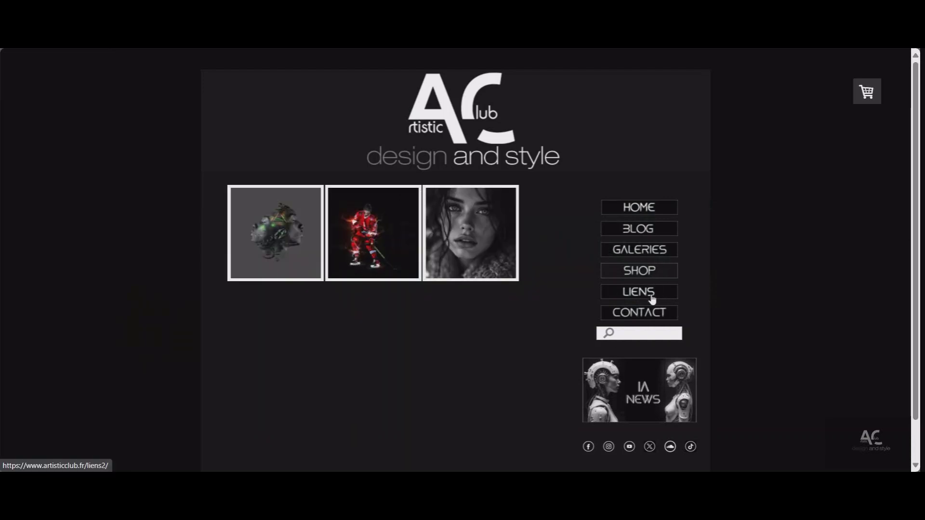
left_click(652, 299)
left_click(355, 248)
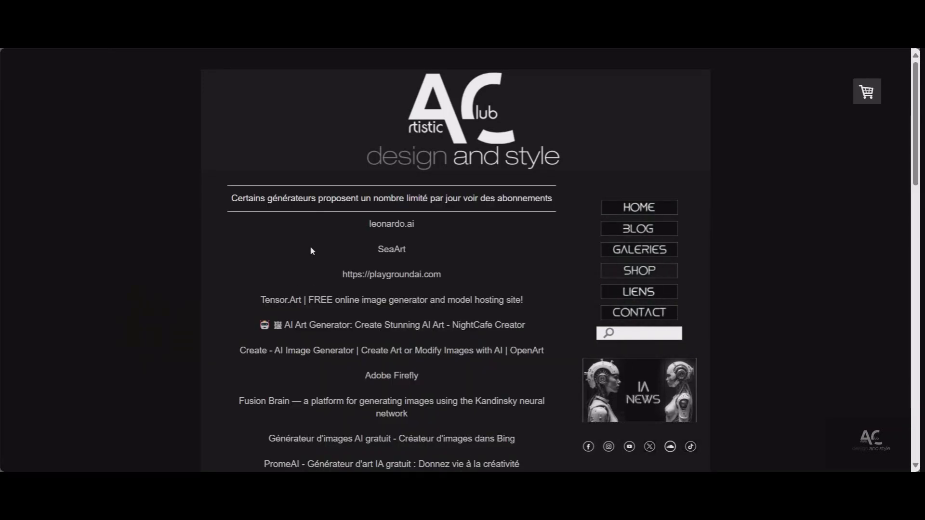
left_click(414, 226)
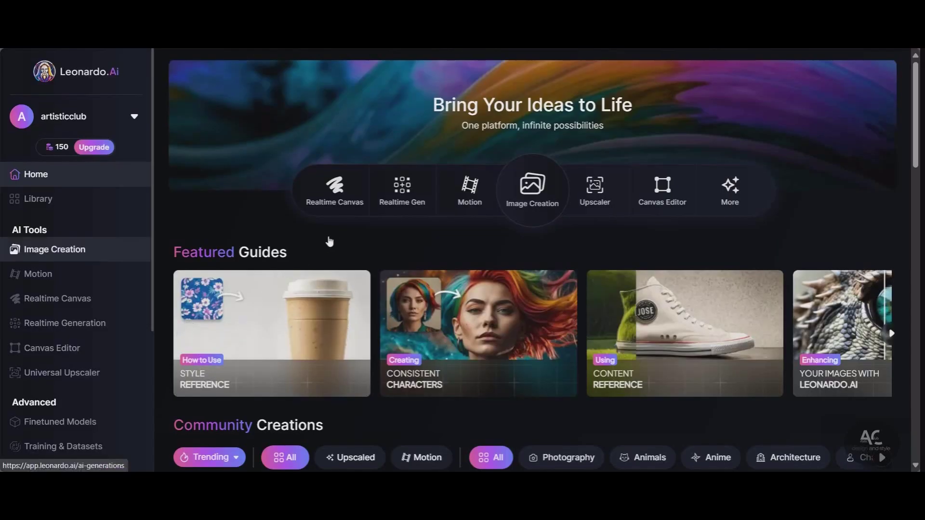
Step: Browse Leonardo.Ai's Community Creations, open the close-up of a powerful demon firefighter and copy its prompt
scroll(289, 243, "down", 10)
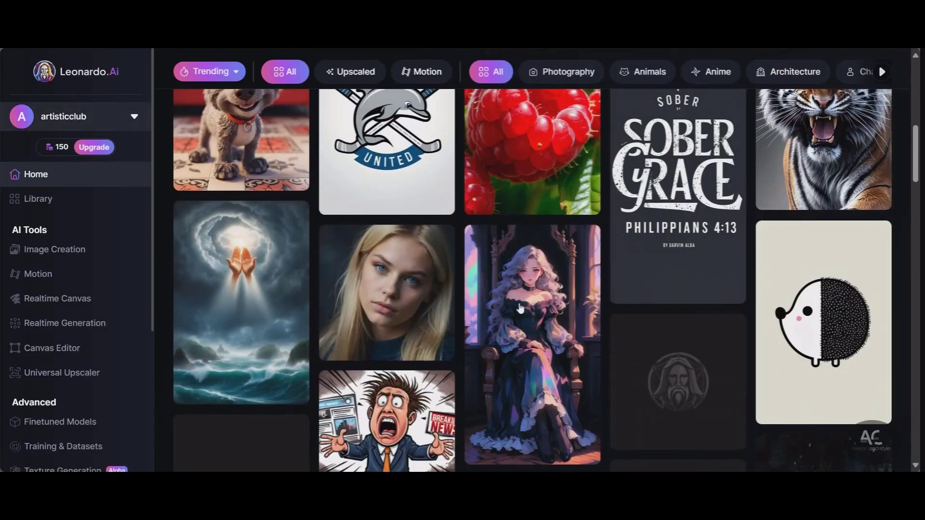
scroll(256, 161, "up", 2)
scroll(258, 168, "down", 2)
scroll(258, 168, "down", 1)
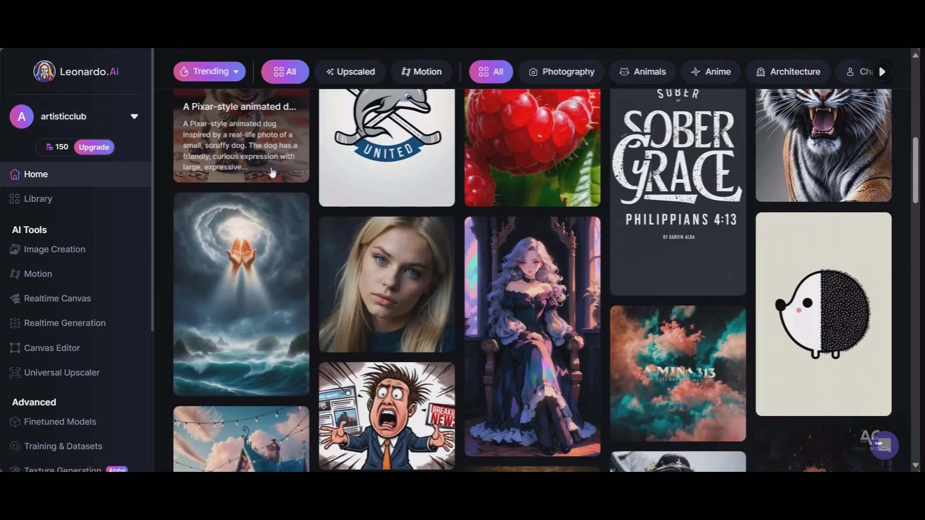
scroll(259, 166, "up", 1)
scroll(259, 164, "down", 10)
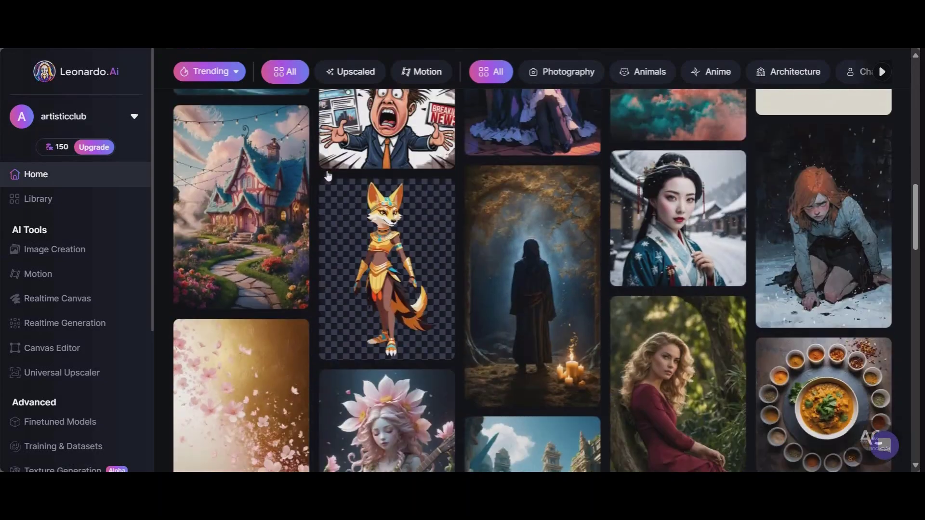
scroll(284, 139, "down", 5)
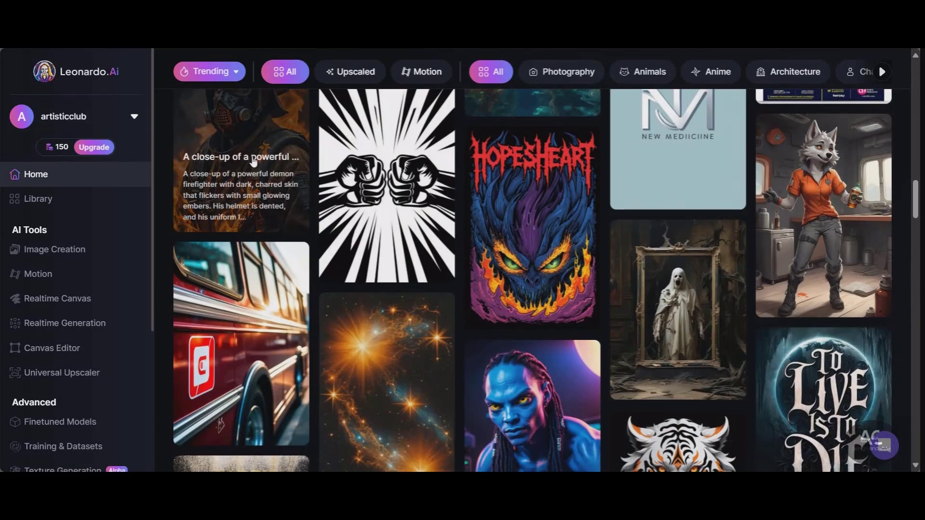
left_click(254, 161)
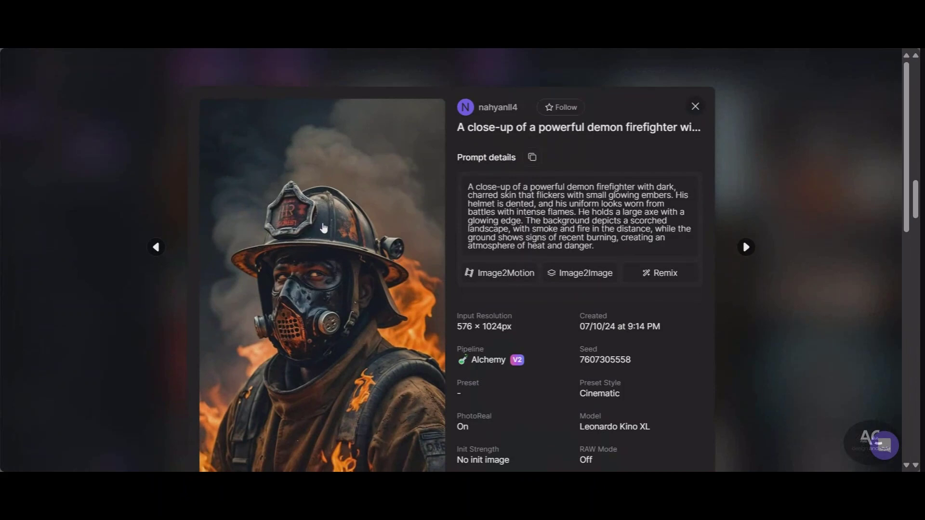
left_click(531, 158)
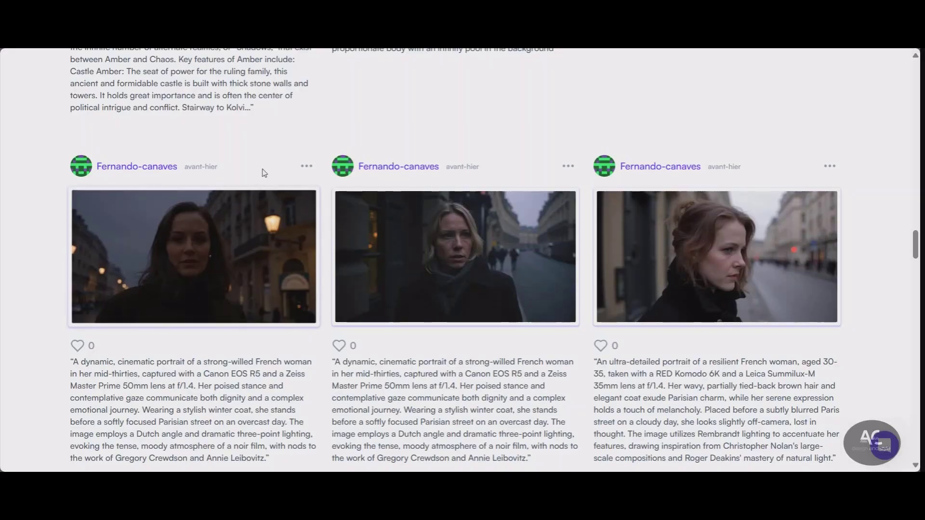
Step: Switch back to Glif, paste the copied firefighter prompt as the Kubrick scene description and run the glif
scroll(232, 184, "up", 10)
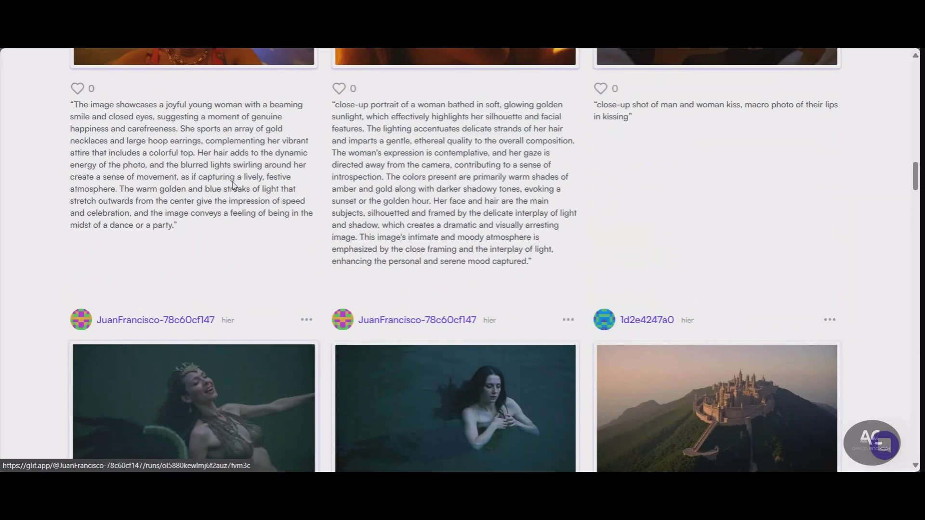
scroll(232, 184, "up", 15)
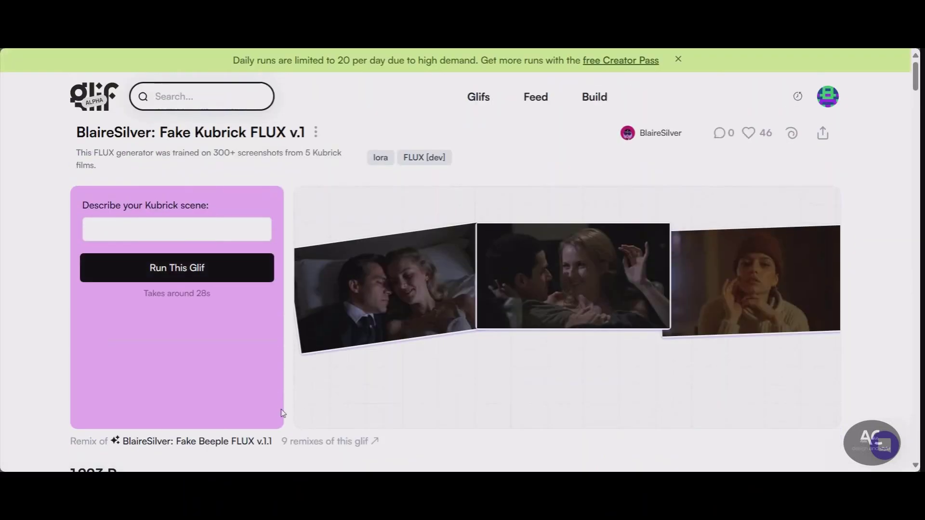
right_click(105, 230)
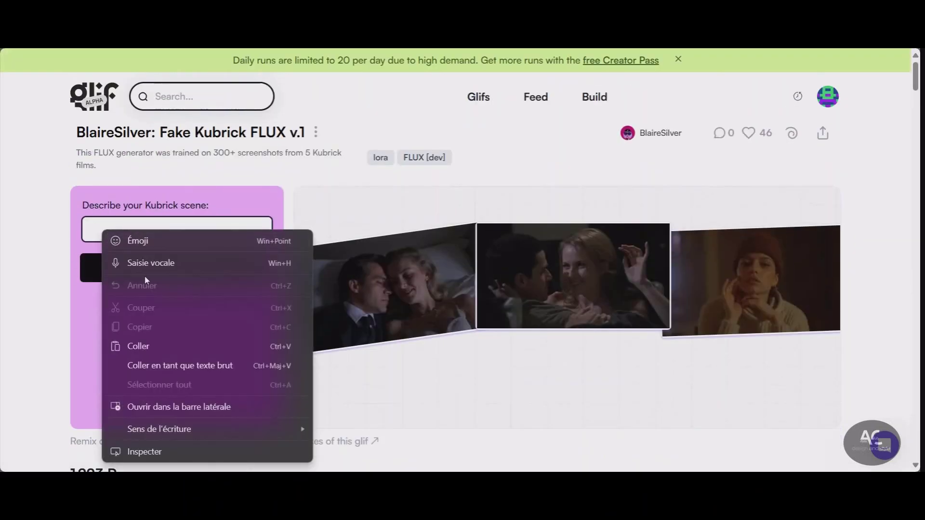
left_click(158, 347)
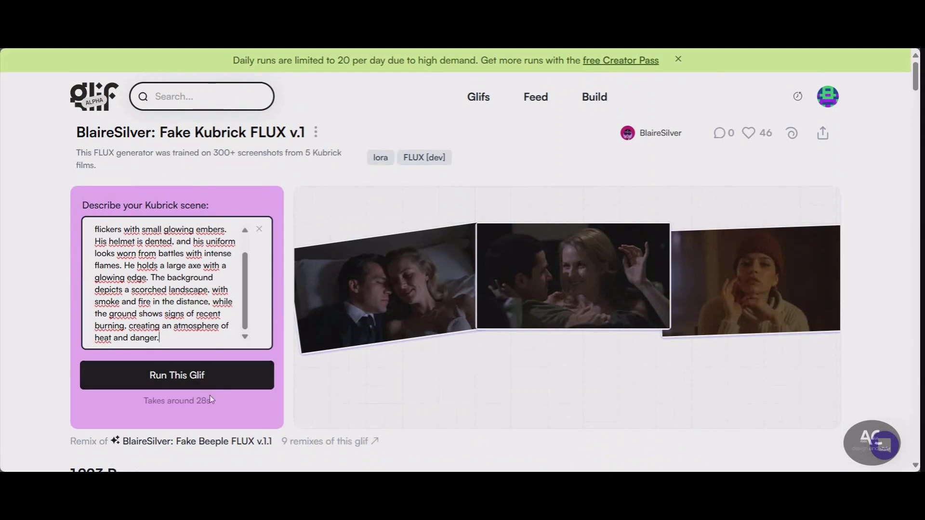
left_click(201, 385)
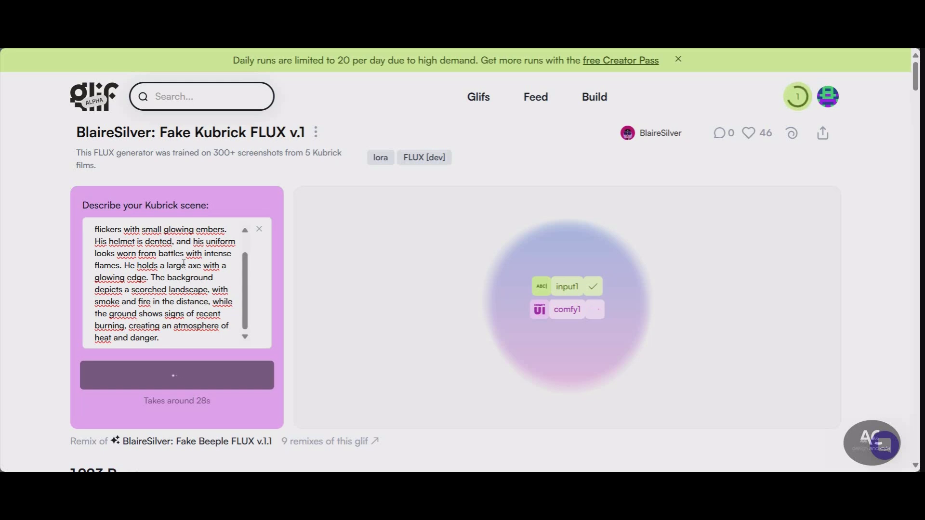
Step: View the generated firefighter image at full size and return to the glif page
scroll(299, 160, "down", 1)
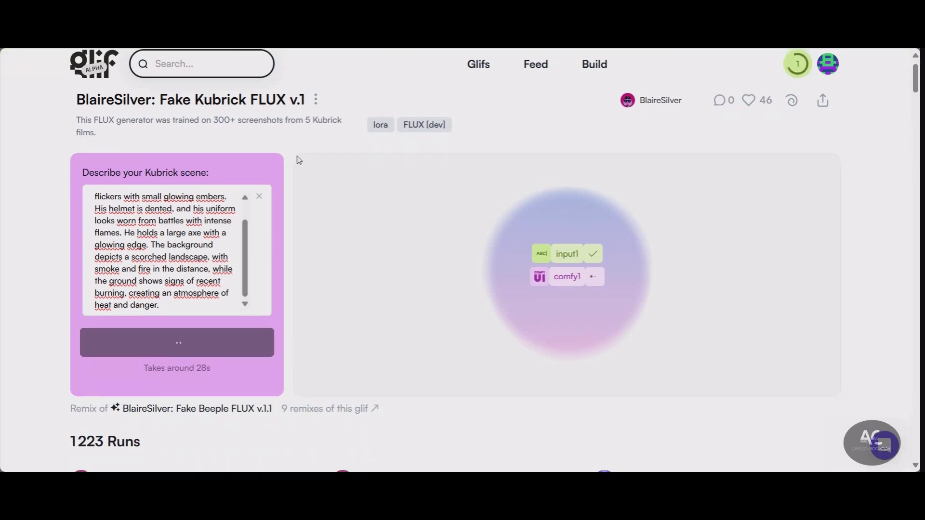
scroll(8, 150, "down", 6)
scroll(43, 161, "up", 6)
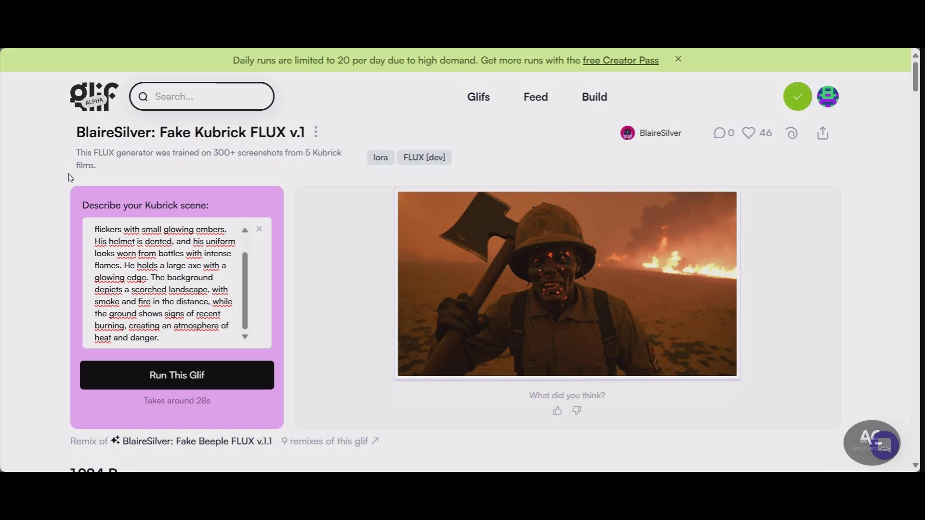
mouse_move(518, 261)
left_click(559, 275)
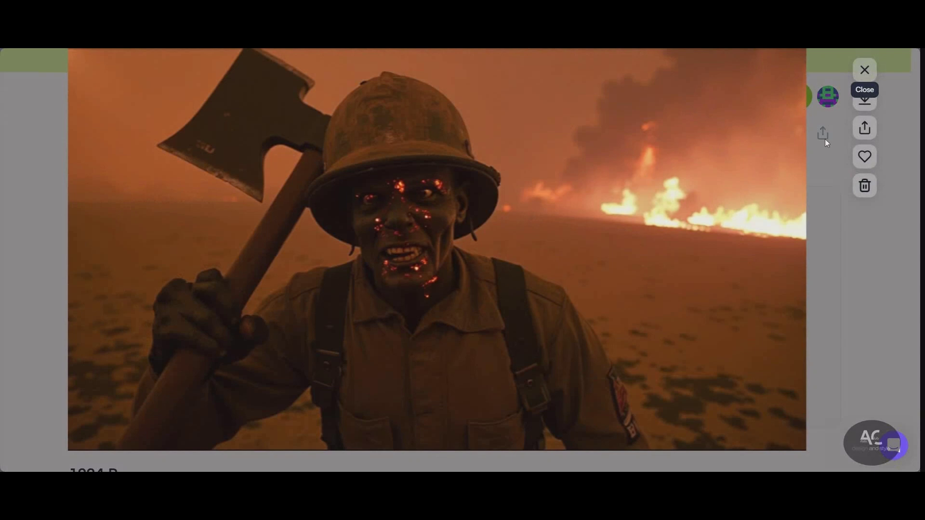
left_click(864, 70)
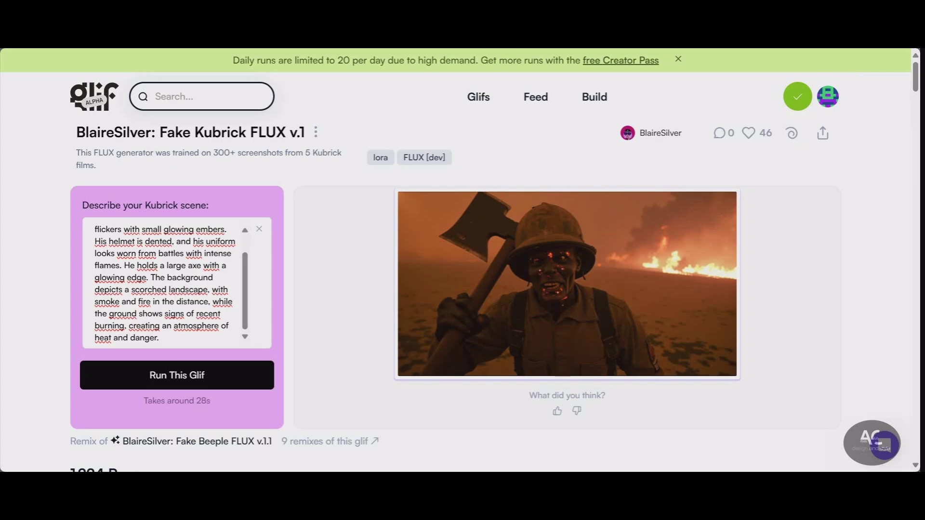
Step: Open the You as a Flux Action Figure! glif and examine the example figures and prompts from its runs
scroll(576, 385, "down", 20)
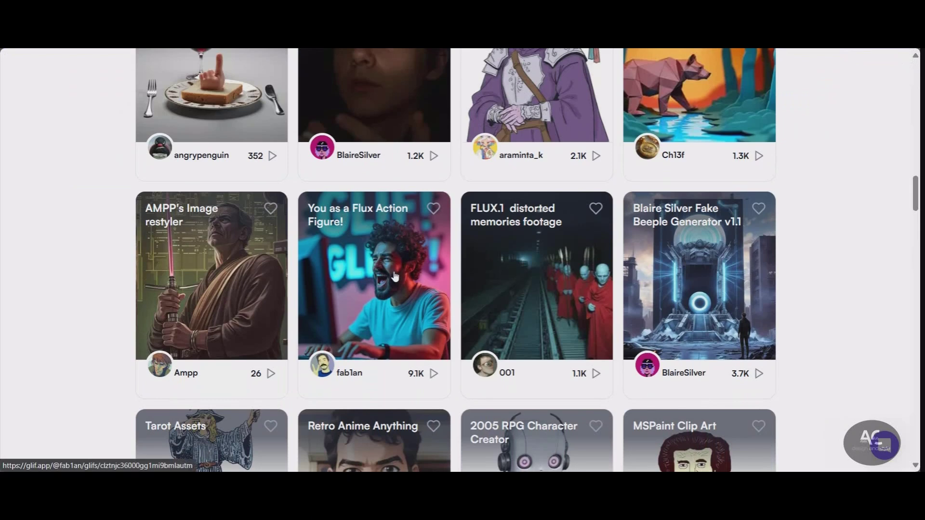
left_click(395, 275)
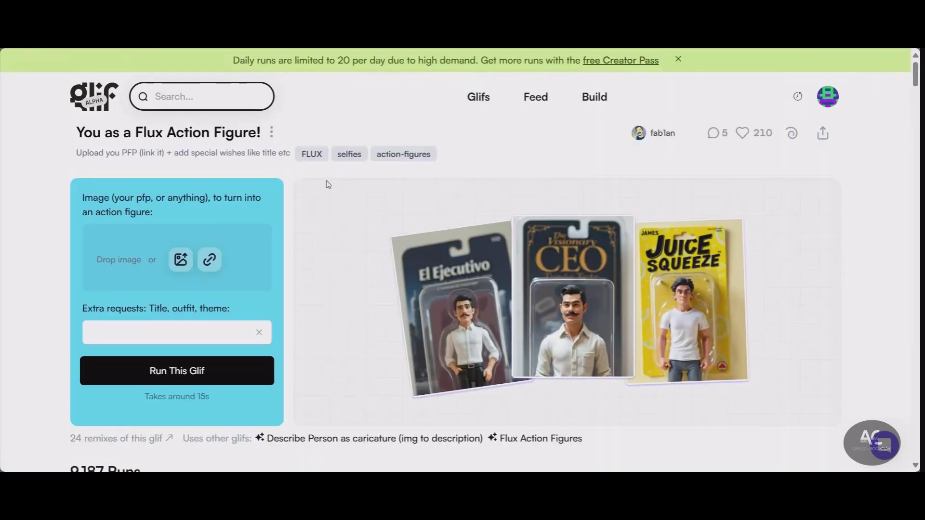
scroll(328, 184, "down", 3)
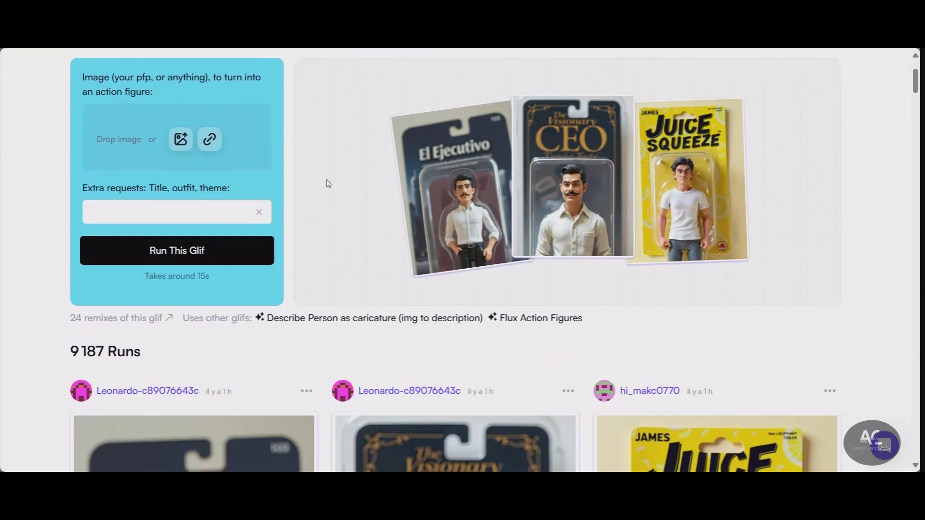
scroll(349, 147, "down", 6)
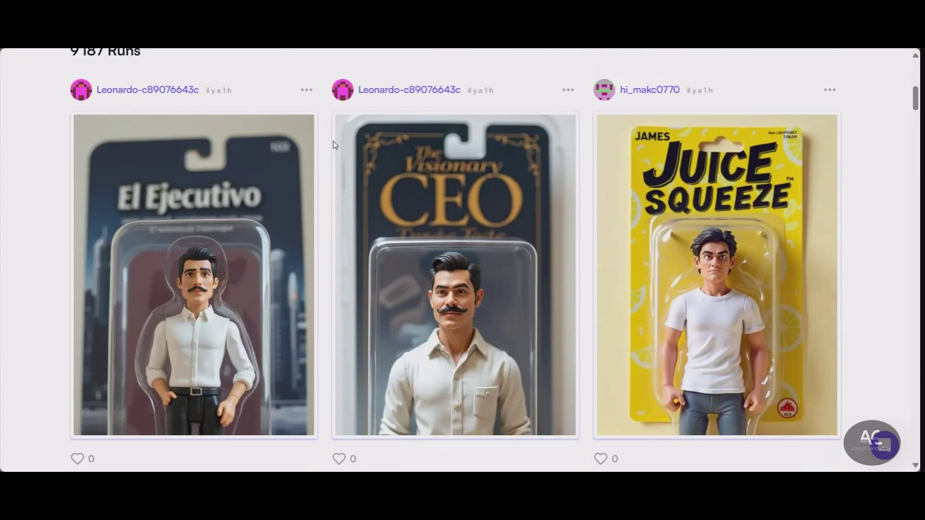
scroll(294, 243, "down", 5)
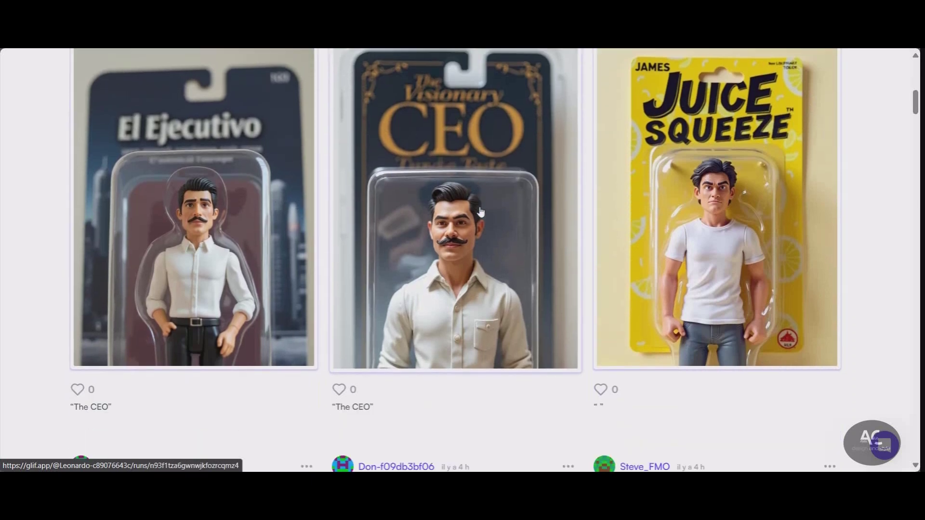
scroll(367, 195, "down", 5)
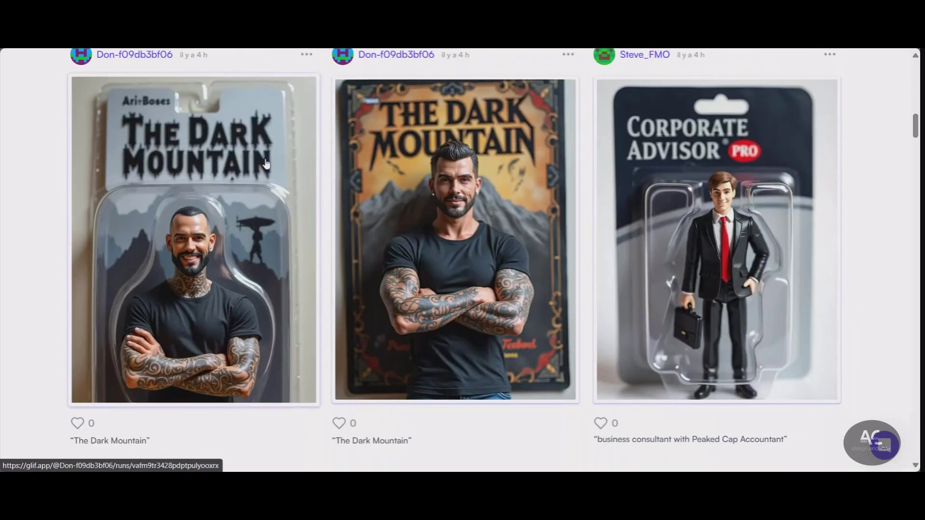
scroll(309, 174, "down", 8)
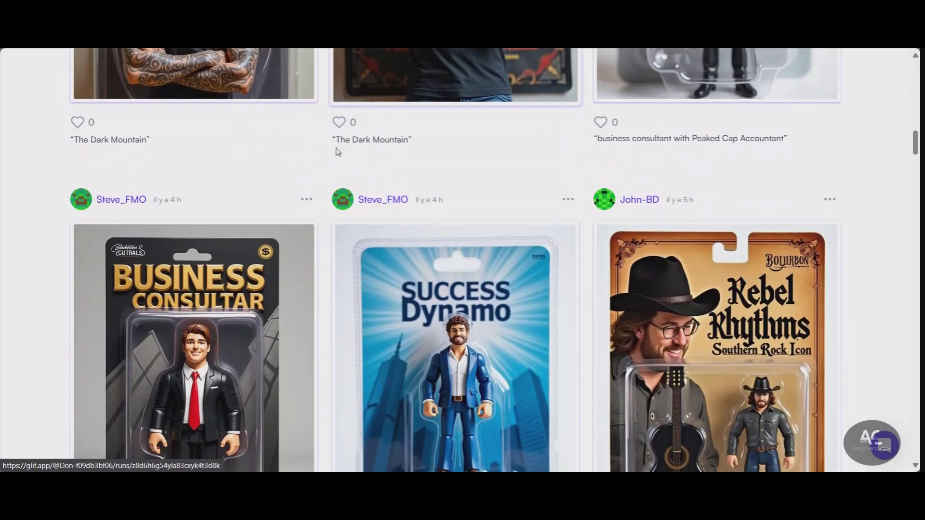
scroll(324, 163, "down", 3)
scroll(324, 162, "up", 1)
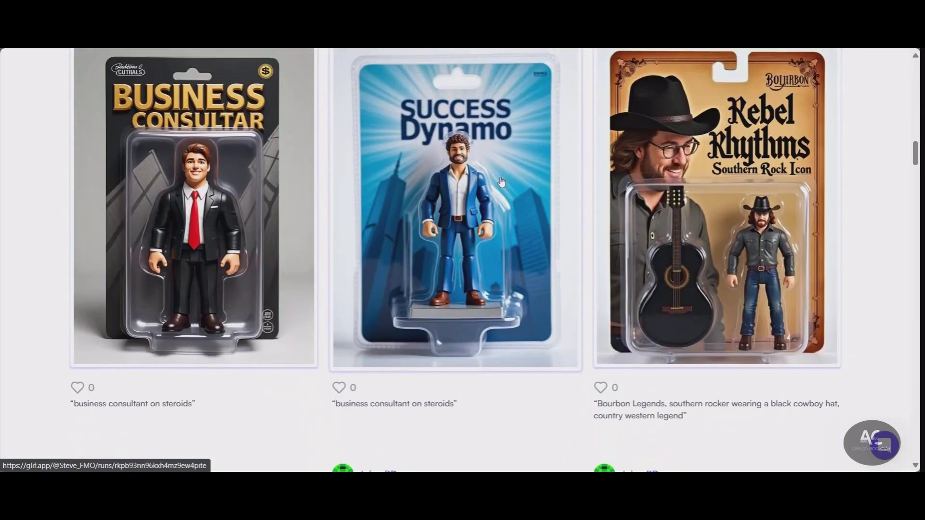
scroll(471, 195, "down", 4)
scroll(471, 196, "down", 10)
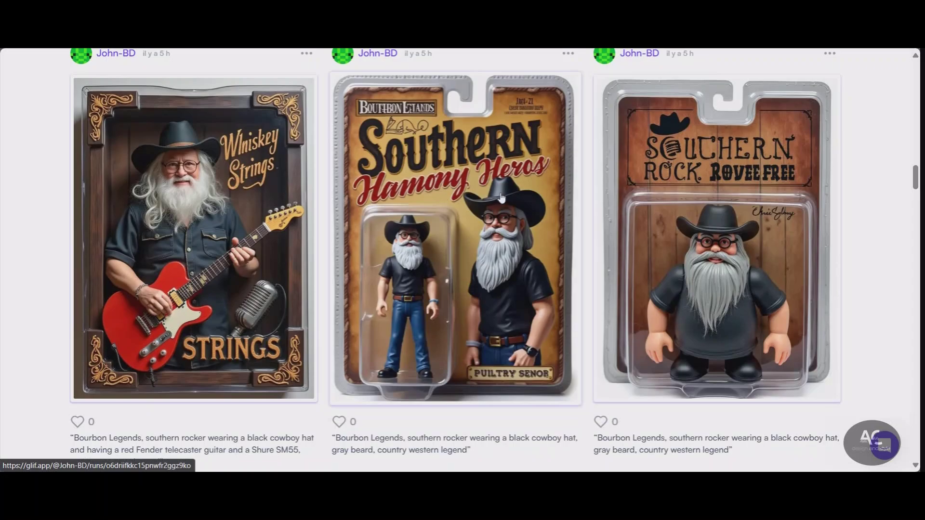
scroll(391, 179, "down", 13)
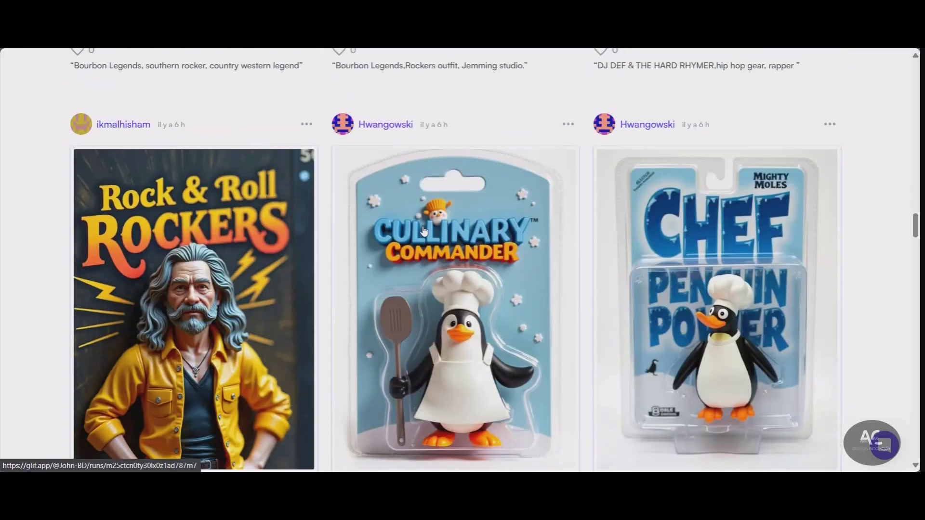
Step: Try to run the action figure glif with the copied firefighter prompt as its only extra request, without a source image
scroll(423, 230, "down", 2)
scroll(355, 324, "up", 20)
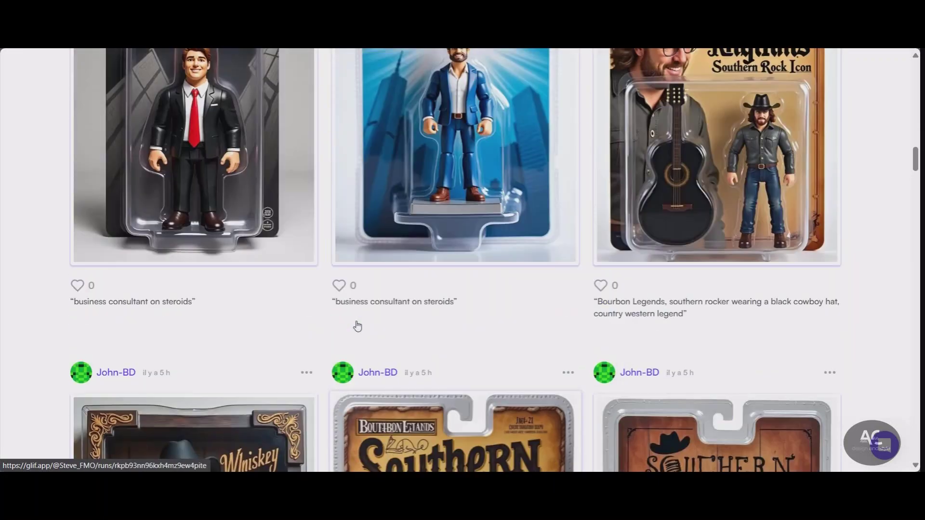
scroll(295, 368, "up", 20)
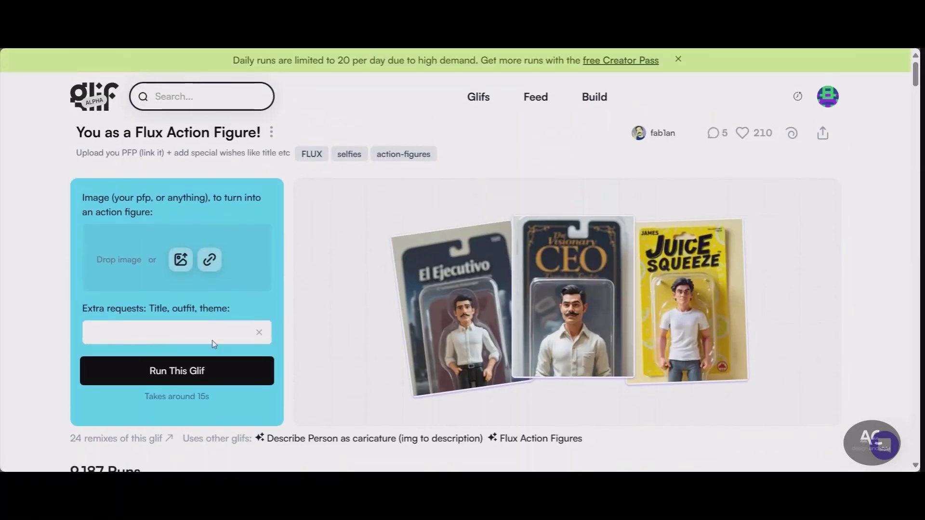
left_click(123, 338)
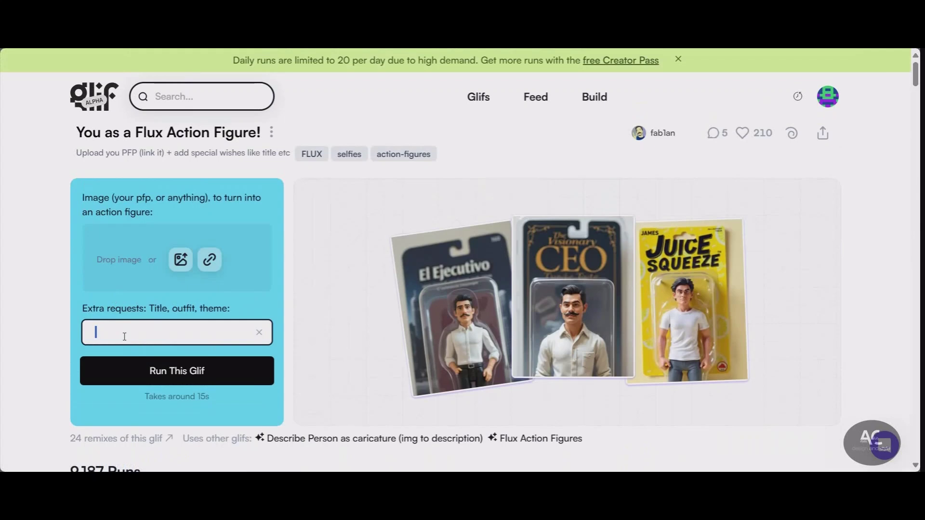
right_click(123, 338)
left_click(169, 203)
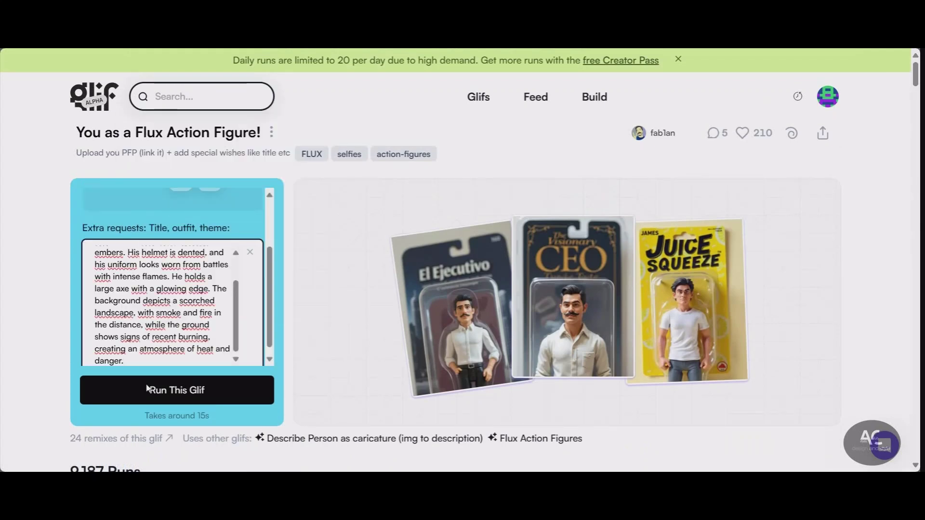
left_click(179, 394)
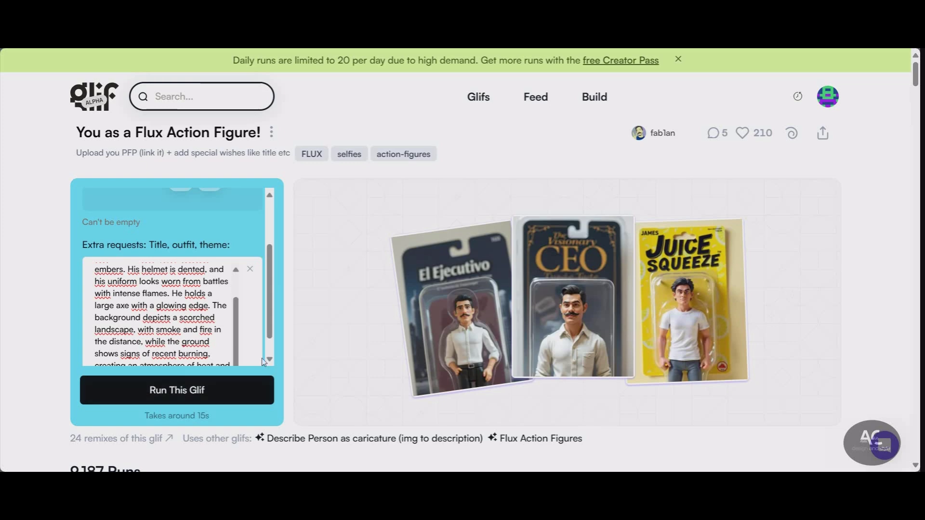
Step: Reload the You as a Flux Action Figure! page to clear its input form
scroll(356, 313, "down", 3)
scroll(356, 314, "up", 1)
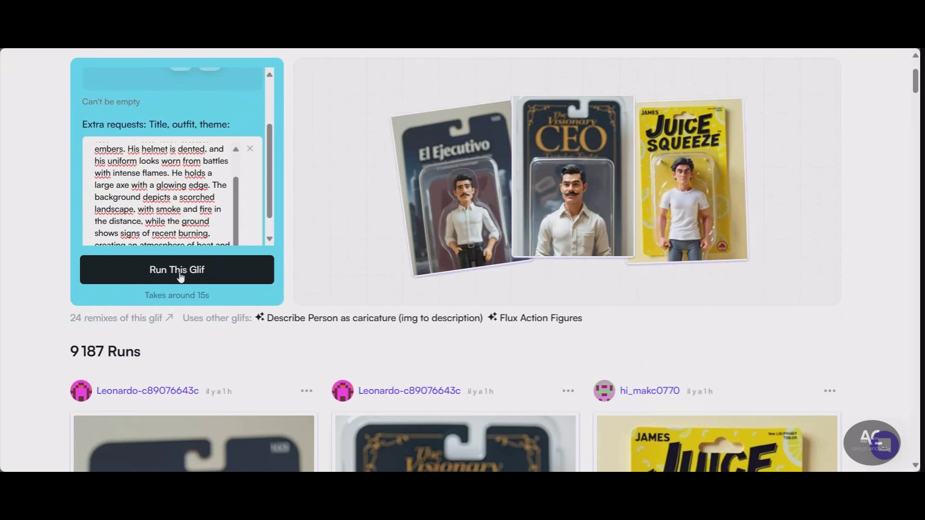
scroll(330, 242, "down", 1)
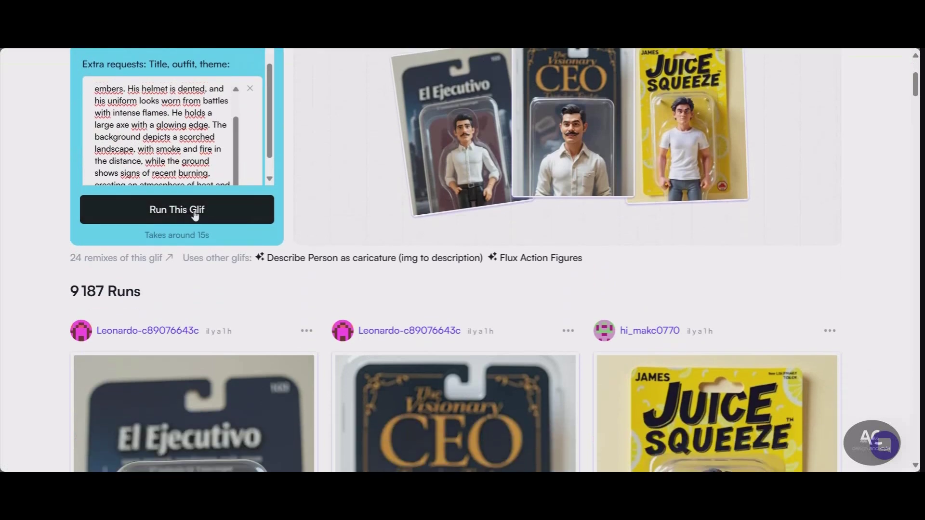
scroll(506, 245, "down", 5)
scroll(483, 274, "up", 8)
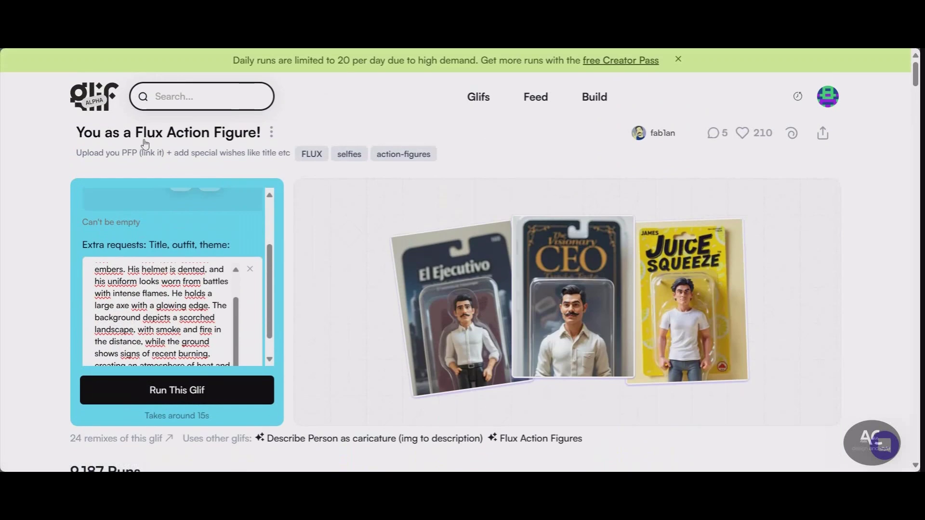
key("F5")
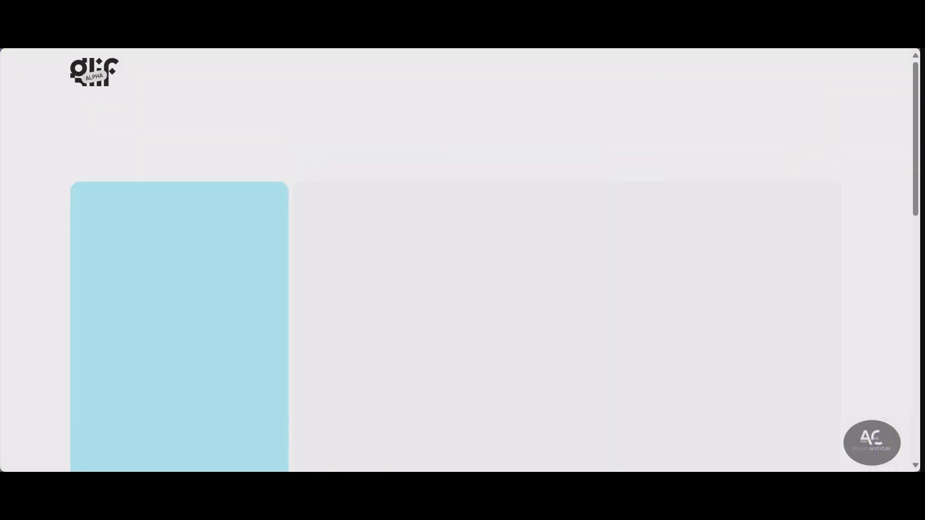
scroll(242, 275, "down", 1)
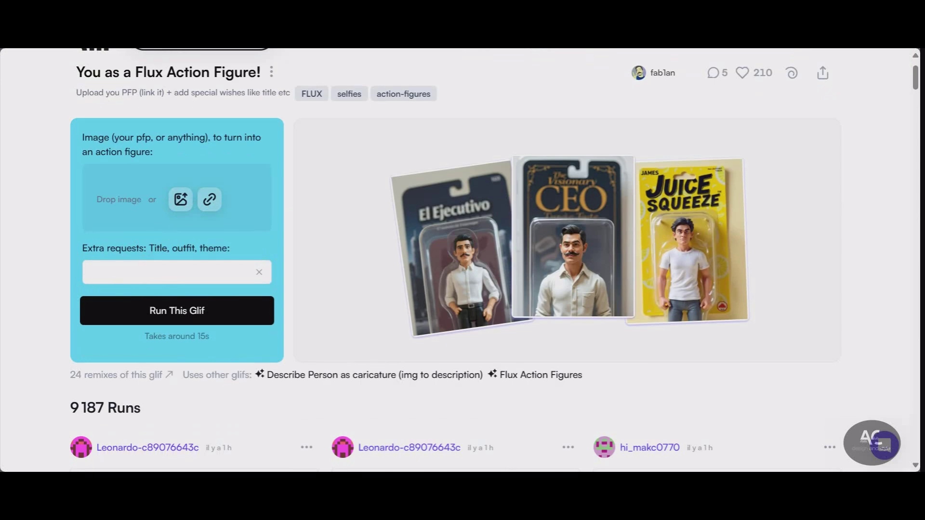
Step: Switch to Leonardo.Ai, enlarge the demon firefighter image and save it as a JPEG under its suggested file name
key("ctrl+Tab")
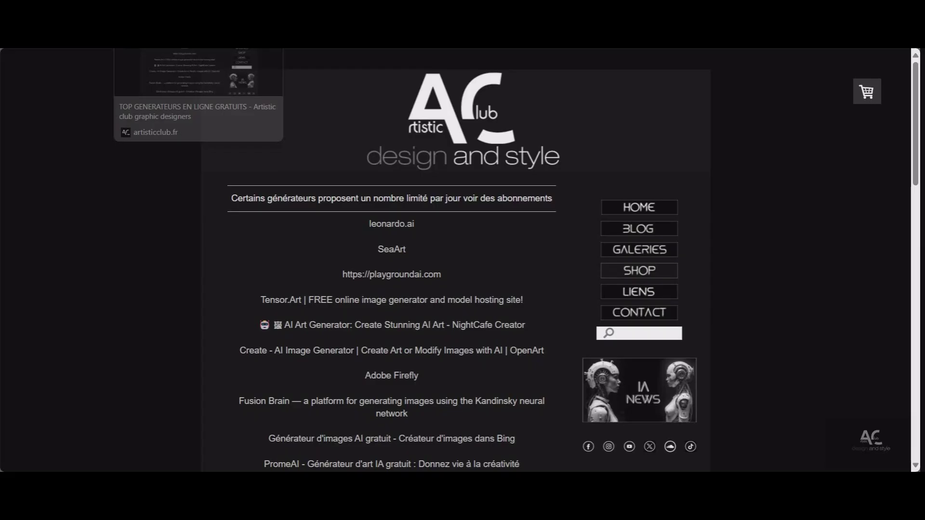
key("ctrl+shift+Tab")
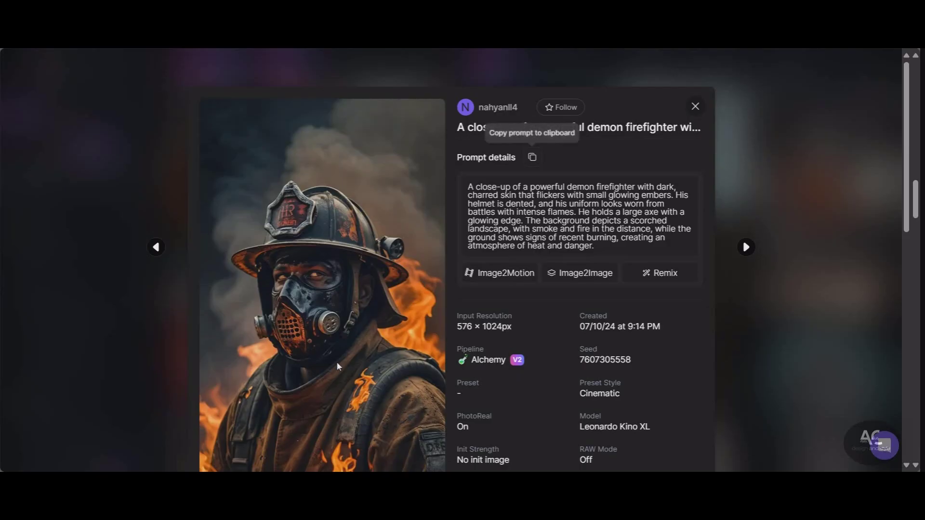
left_click(331, 300)
right_click(464, 225)
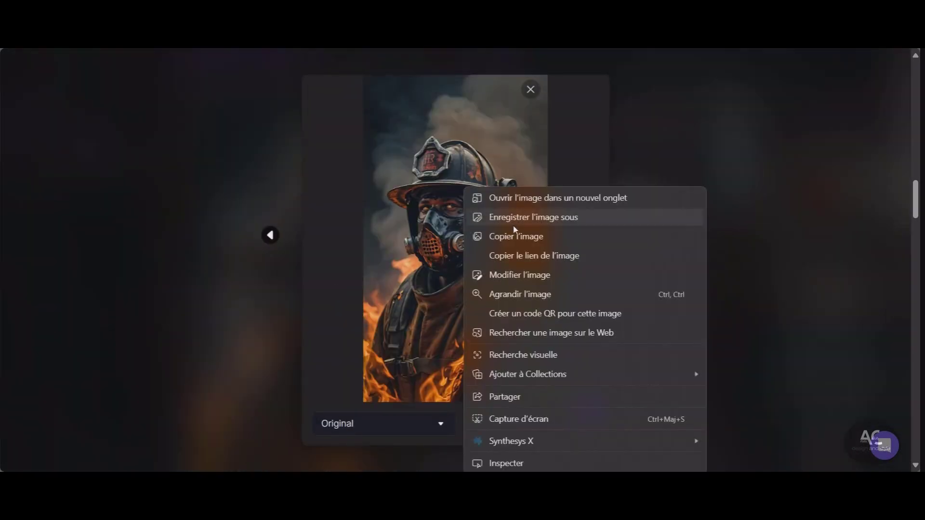
left_click(527, 222)
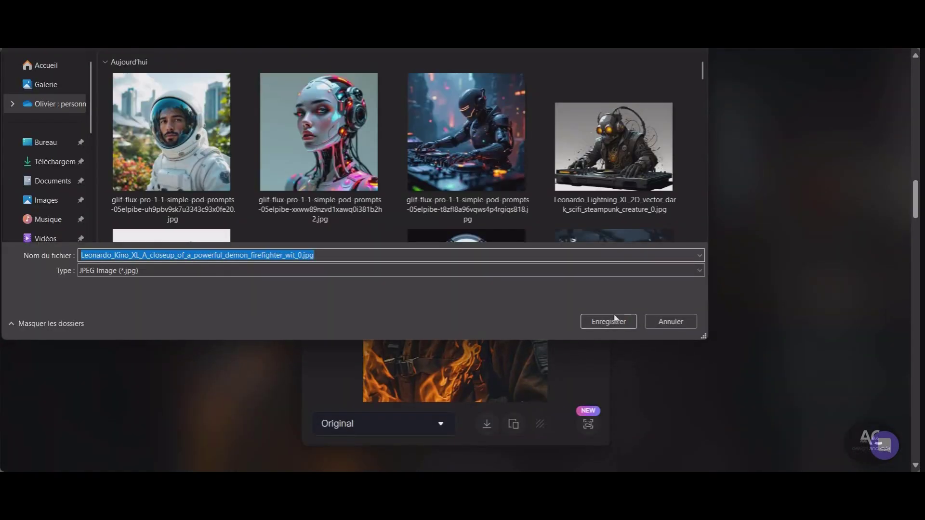
left_click(609, 322)
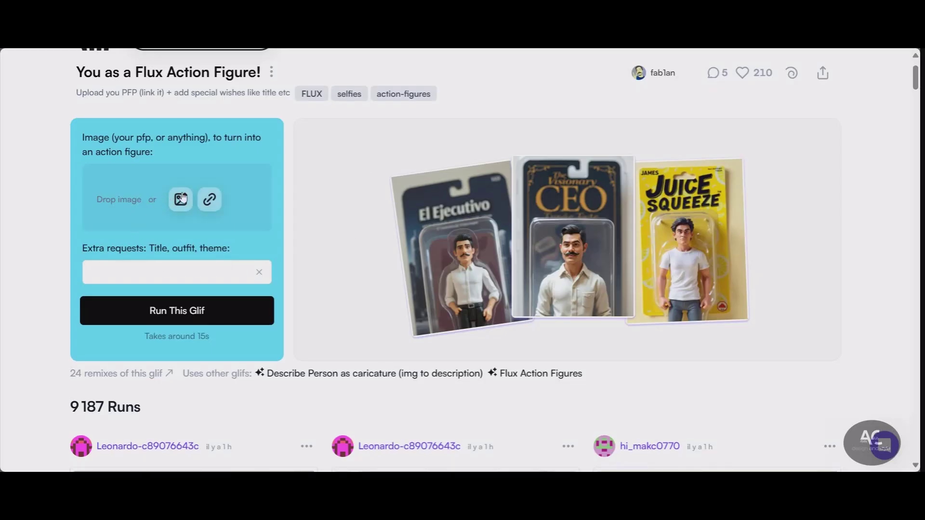
Step: On Glif, upload the saved firefighter image from the Downloads folder as the action figure source and run the glif
left_click(186, 201)
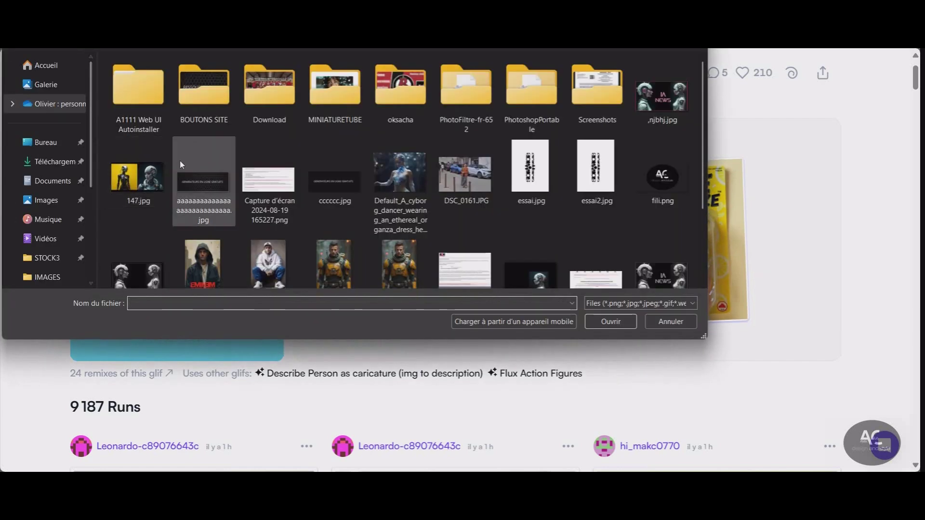
left_click(54, 161)
double_click(163, 132)
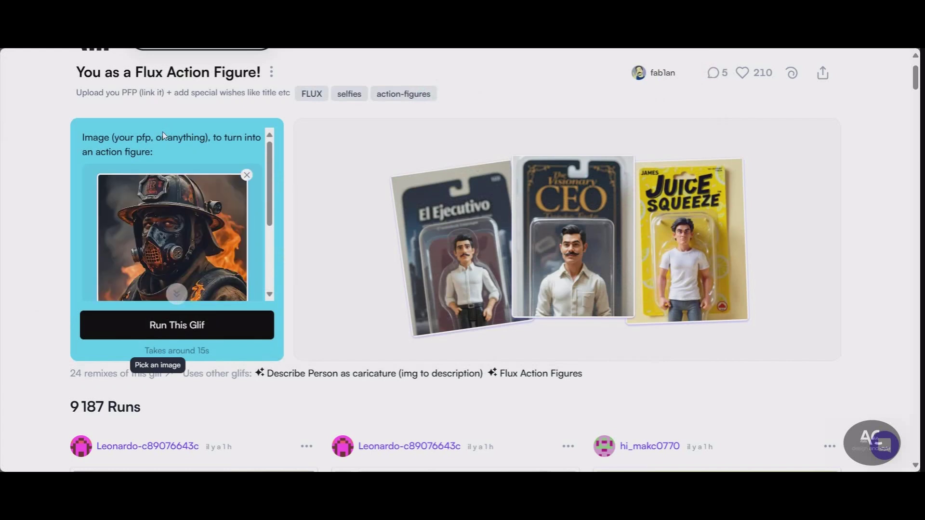
left_click(207, 332)
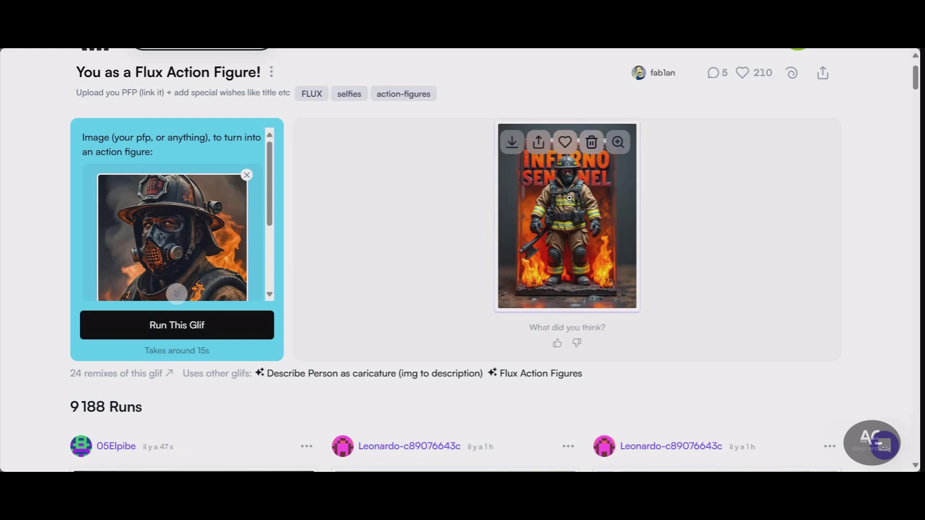
Step: View the generated Inferno Sentinel action figure at full size, download it and close the enlarged view
left_click(571, 208)
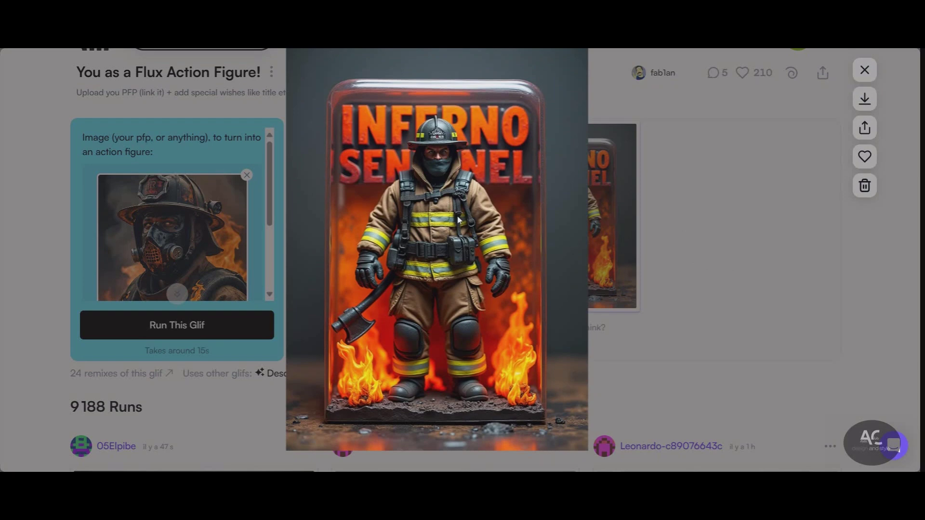
left_click(865, 98)
left_click(864, 70)
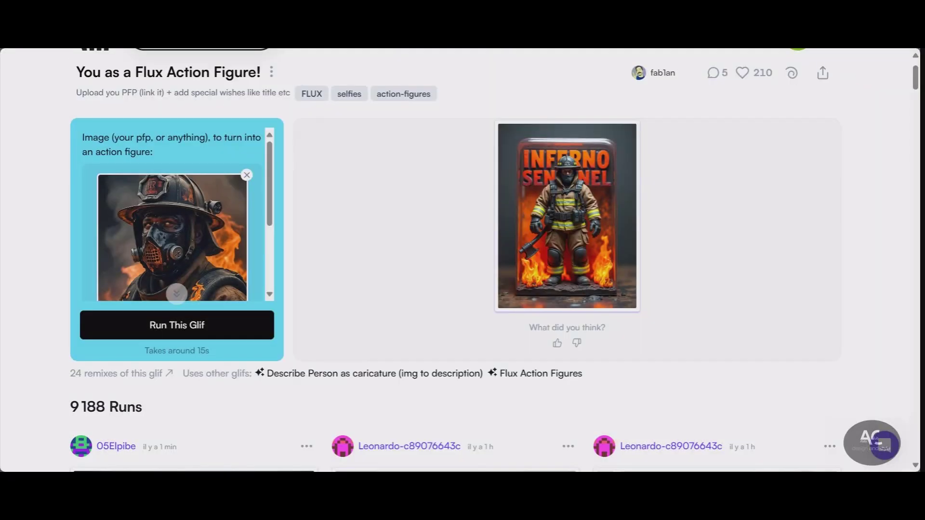
Step: Return to the Image Generators sphere, browse through its glifs and open Coloring Book Images
key("alt+Left")
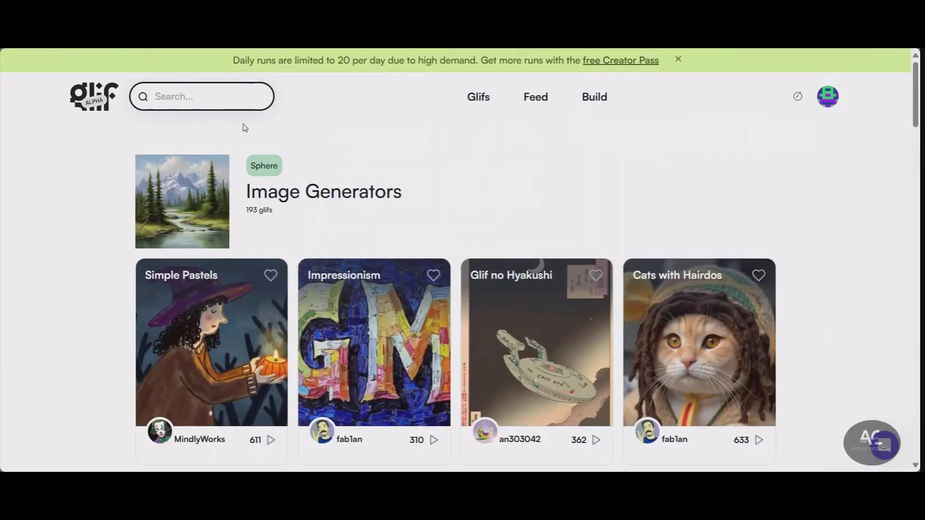
scroll(244, 128, "down", 13)
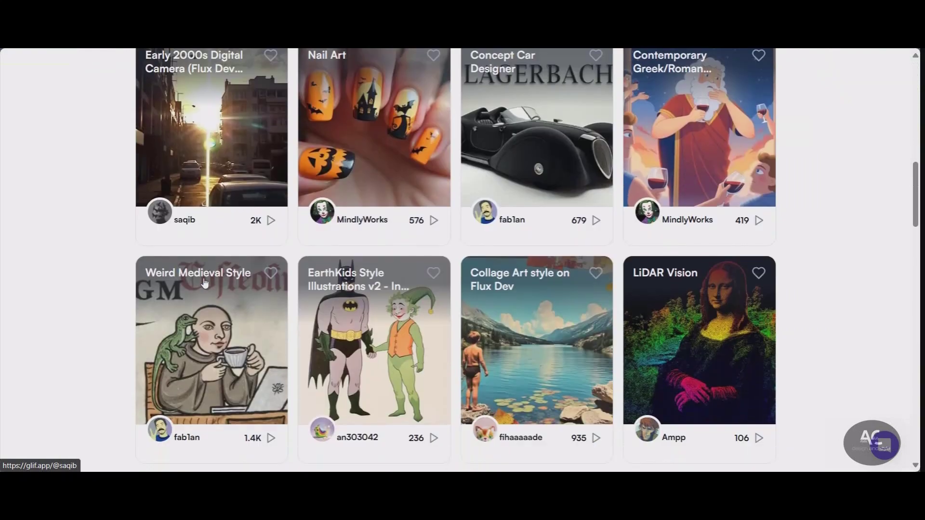
scroll(275, 236, "down", 10)
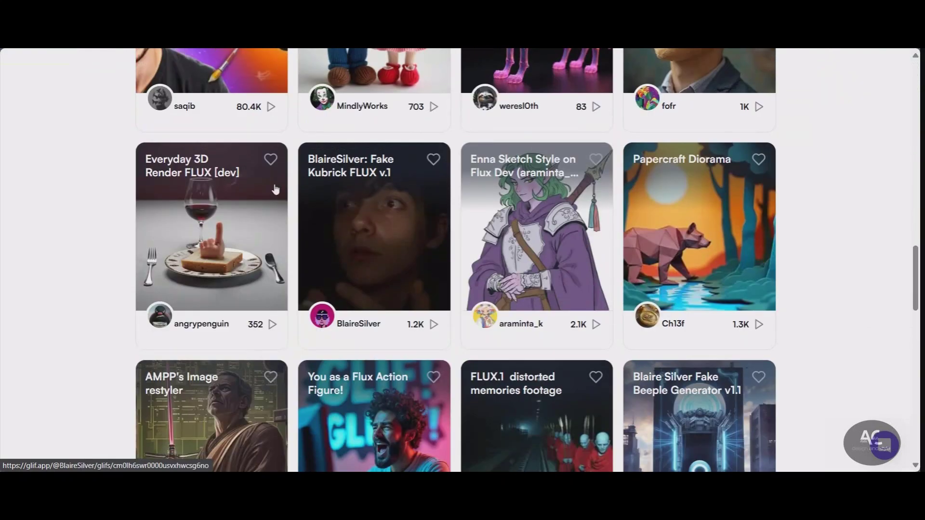
scroll(276, 188, "down", 6)
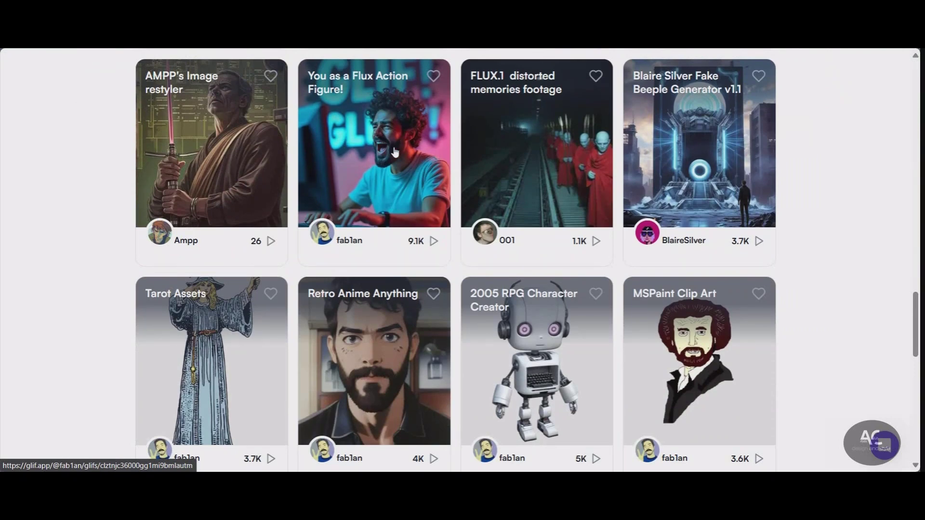
scroll(631, 165, "down", 5)
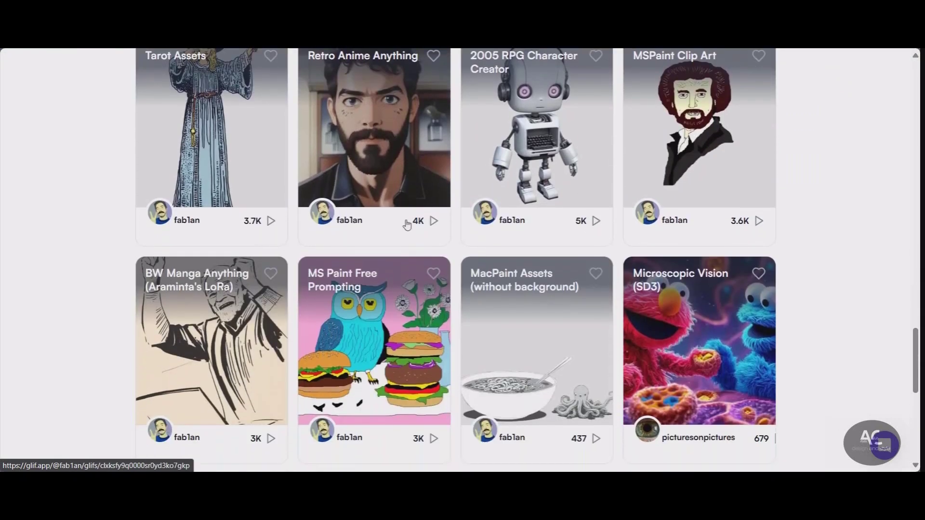
scroll(407, 201, "up", 5)
scroll(399, 140, "down", 9)
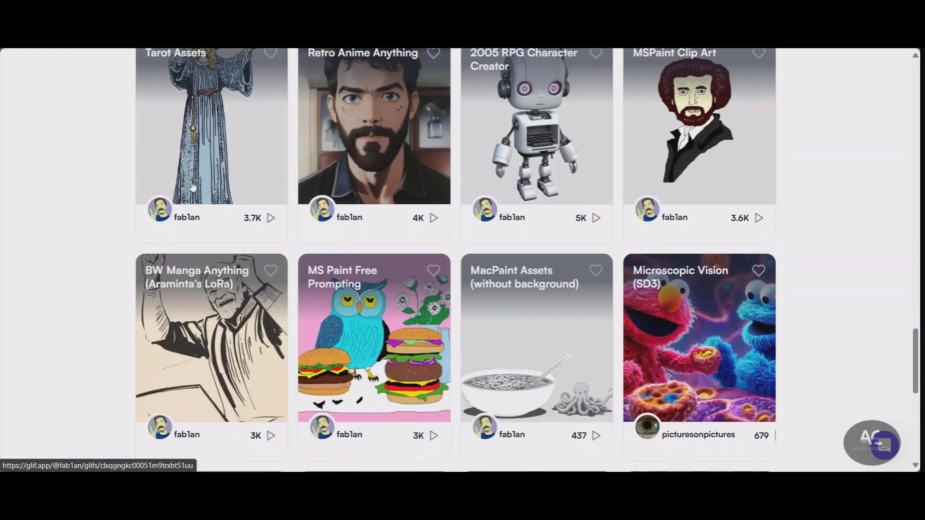
scroll(193, 187, "down", 6)
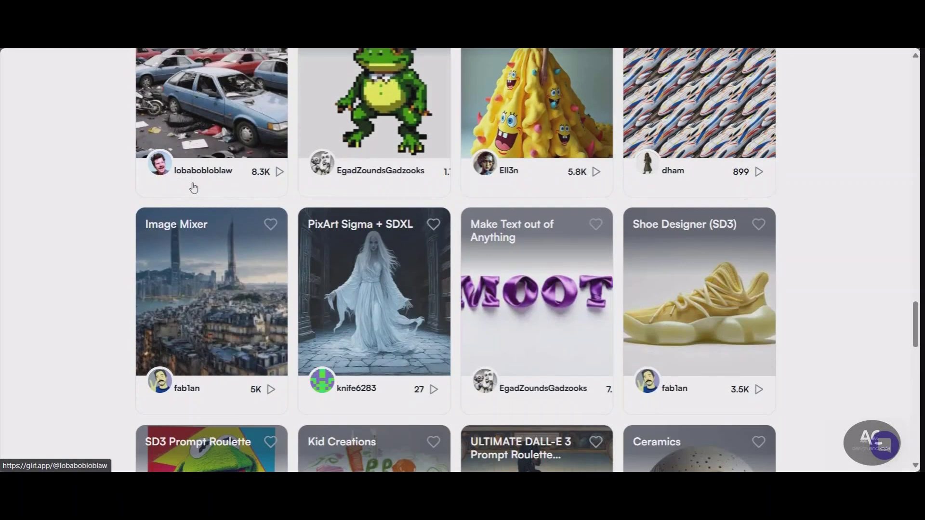
scroll(155, 185, "down", 4)
scroll(154, 185, "down", 10)
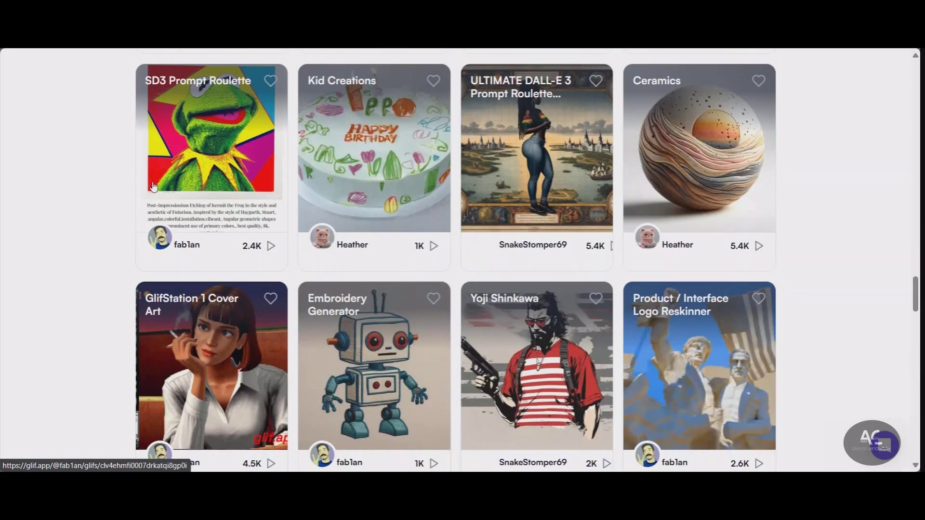
scroll(141, 181, "down", 9)
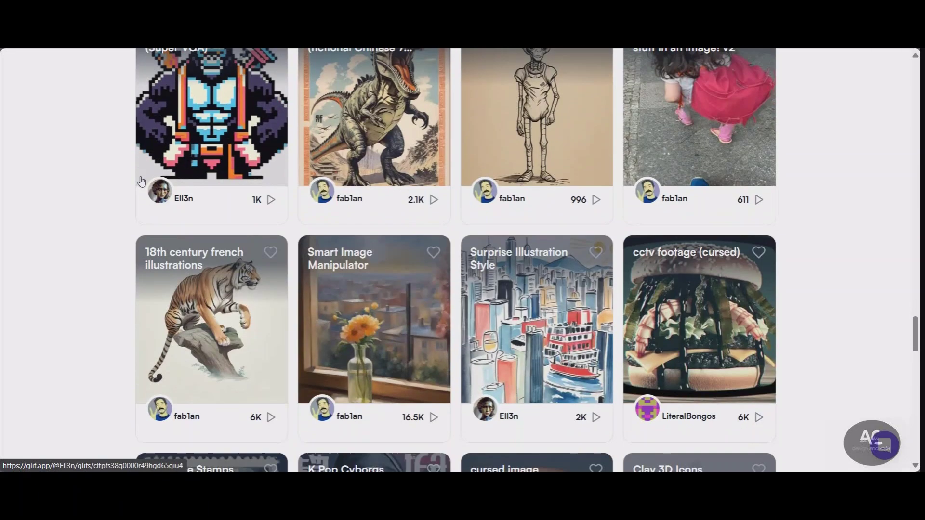
scroll(130, 181, "down", 8)
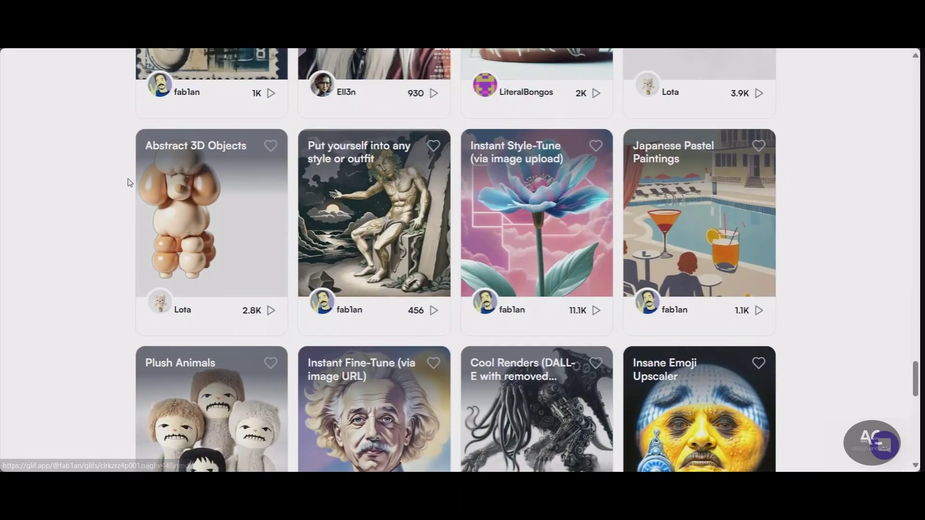
scroll(124, 181, "up", 5)
scroll(121, 182, "down", 9)
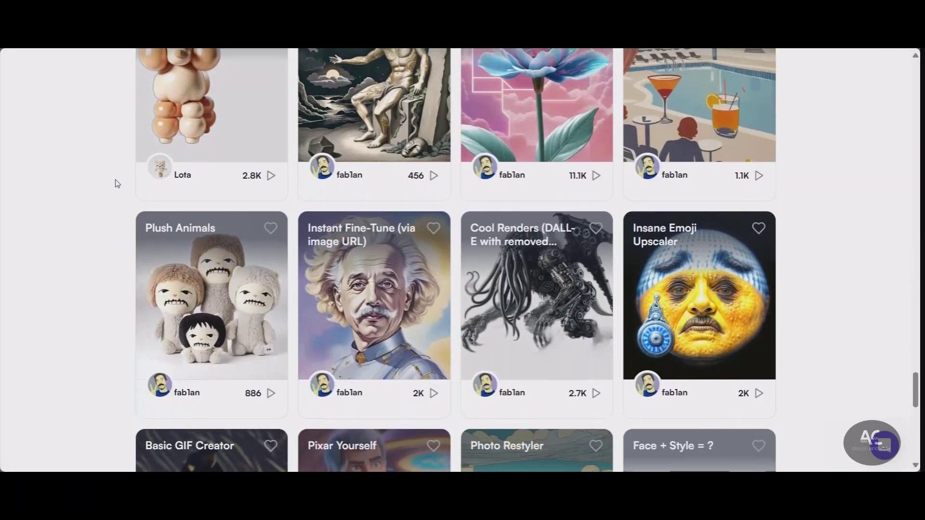
scroll(117, 182, "down", 8)
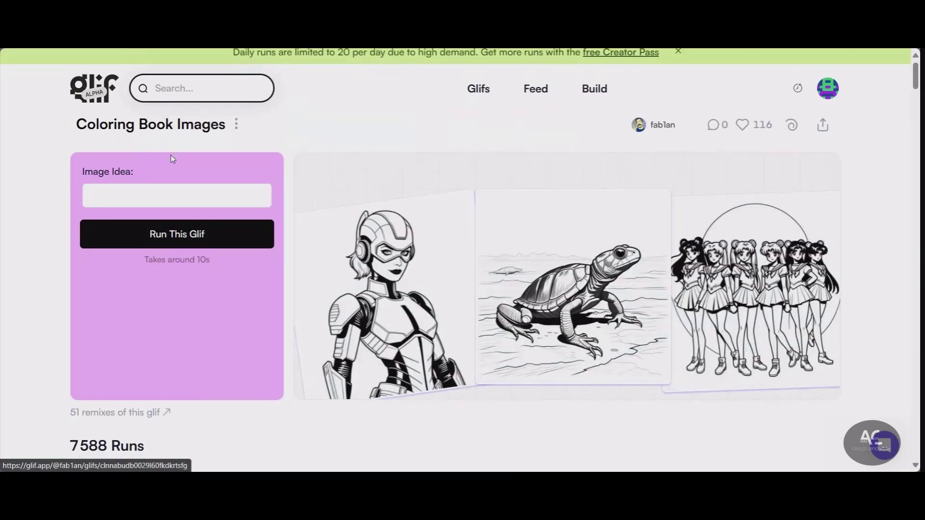
Step: Examine the example line drawings from the Coloring Book Images runs and activate the Image Idea field
scroll(172, 159, "down", 6)
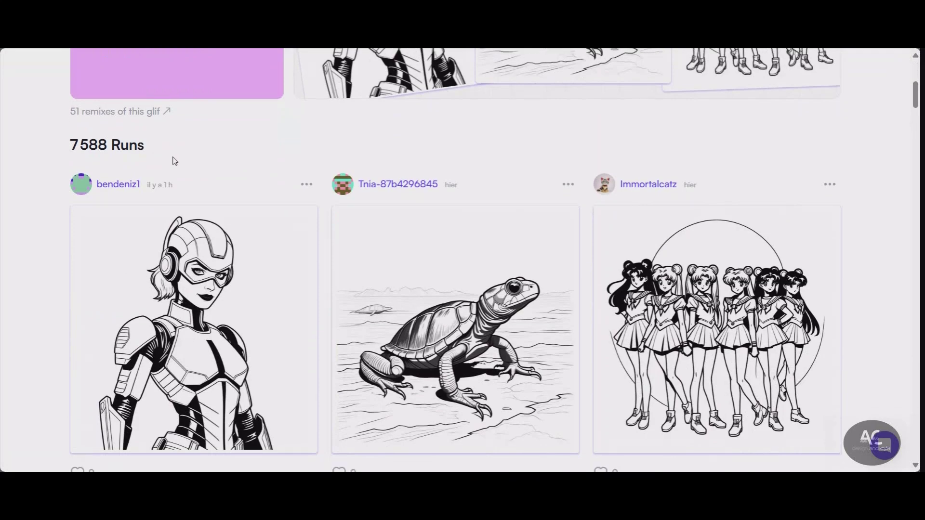
scroll(175, 160, "down", 2)
scroll(283, 236, "up", 7)
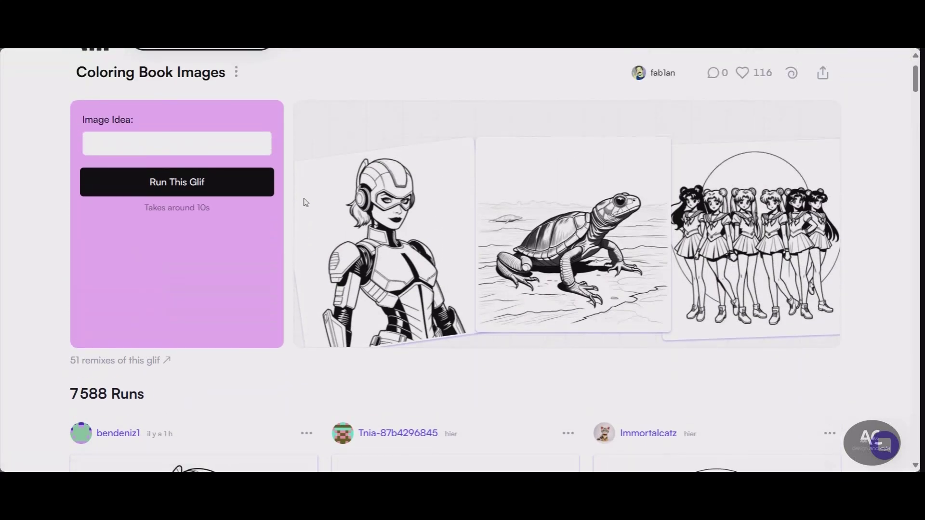
left_click(118, 146)
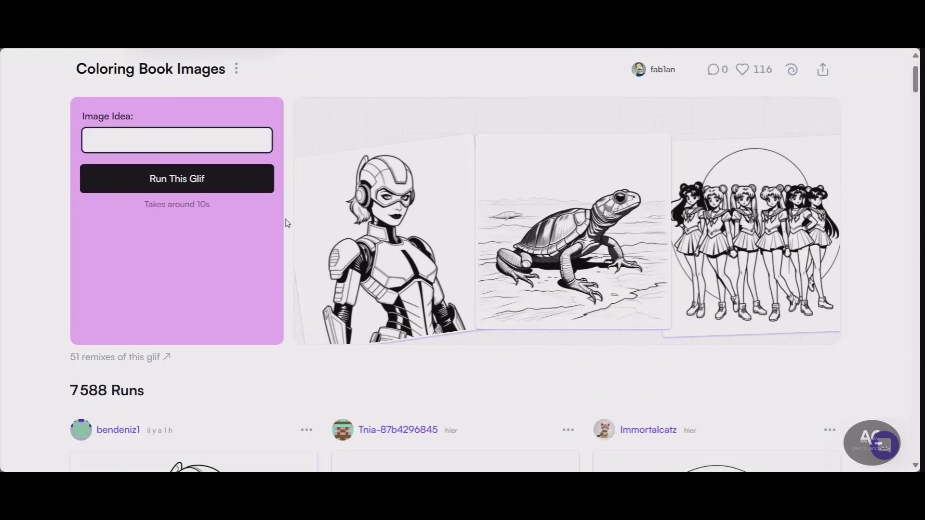
Step: Return from Coloring Book Images to the Image Generators sphere, browse further through its glifs and open Exploded Product View
scroll(180, 220, "down", 8)
scroll(146, 244, "up", 5)
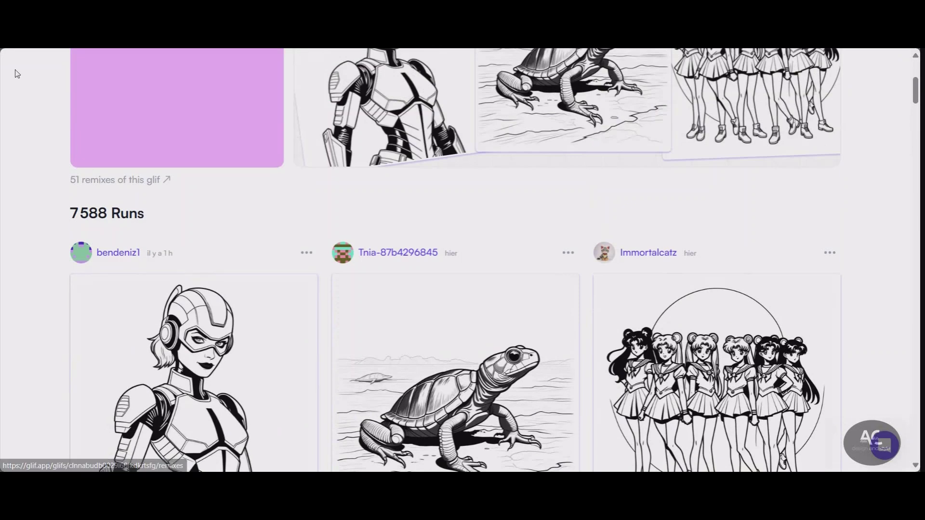
key("alt+Left")
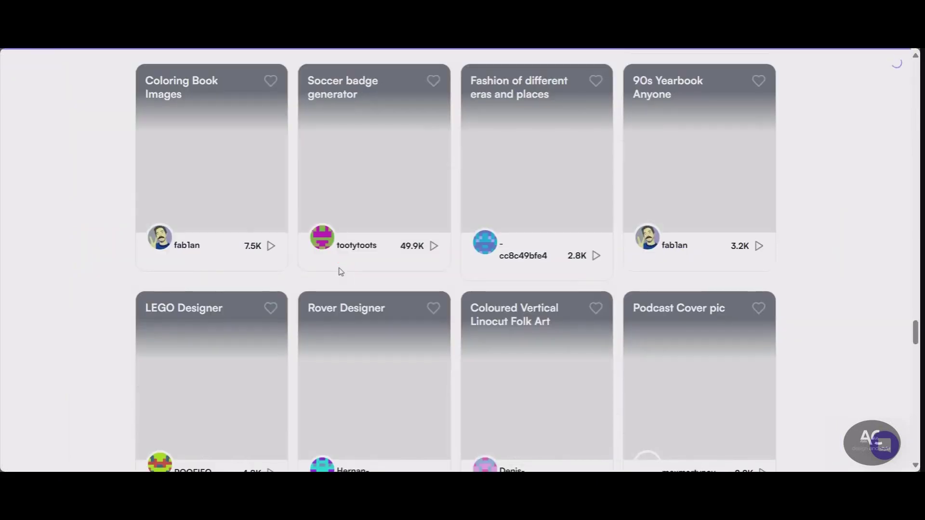
scroll(346, 268, "down", 9)
scroll(96, 211, "down", 7)
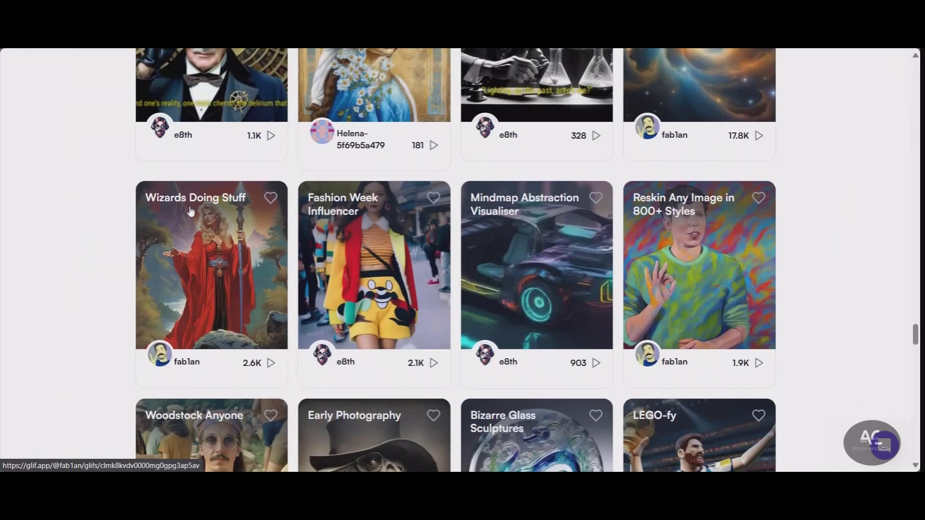
scroll(143, 225, "down", 2)
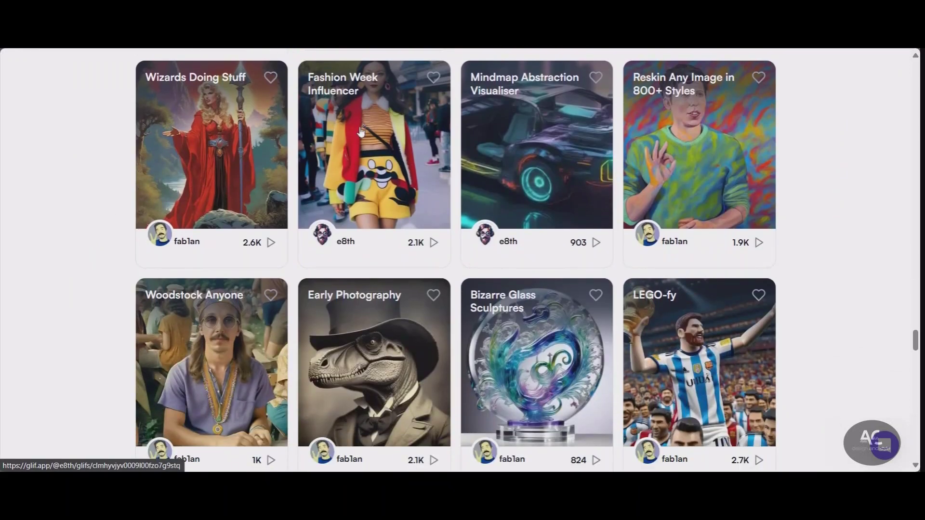
scroll(360, 132, "down", 9)
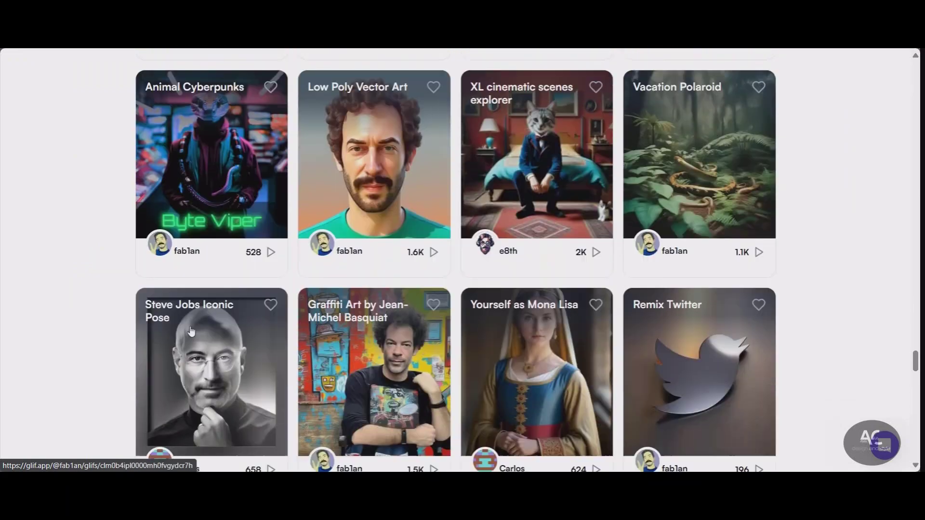
scroll(191, 332, "down", 14)
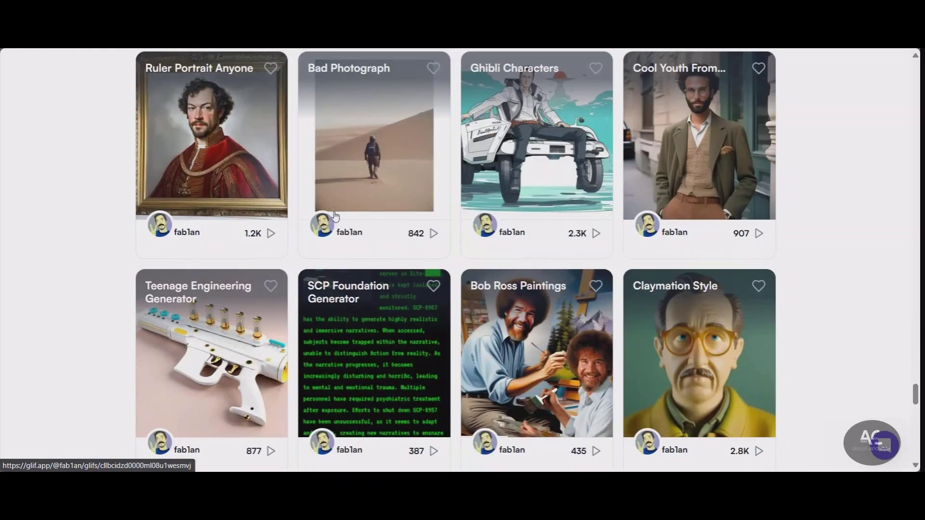
scroll(334, 216, "down", 8)
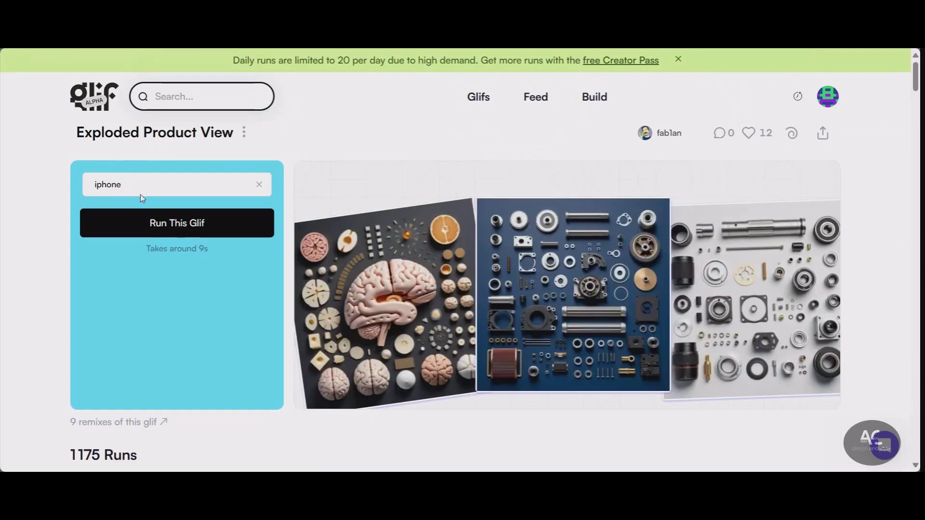
Step: Examine the example images and most recent runs of the Exploded Product View glif
scroll(141, 198, "down", 3)
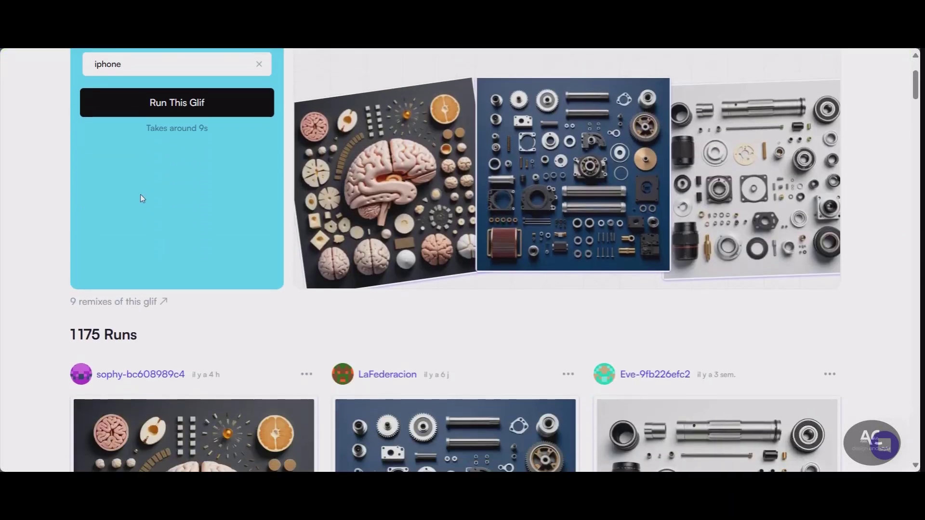
scroll(139, 196, "down", 2)
scroll(138, 196, "down", 3)
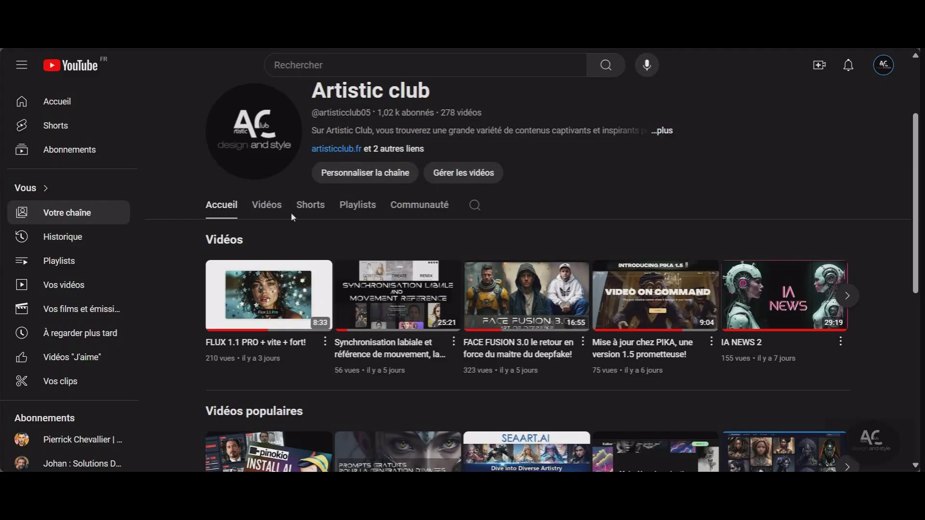
Step: On the Artistic club YouTube channel, open the list of uploaded videos and look through it
left_click(270, 207)
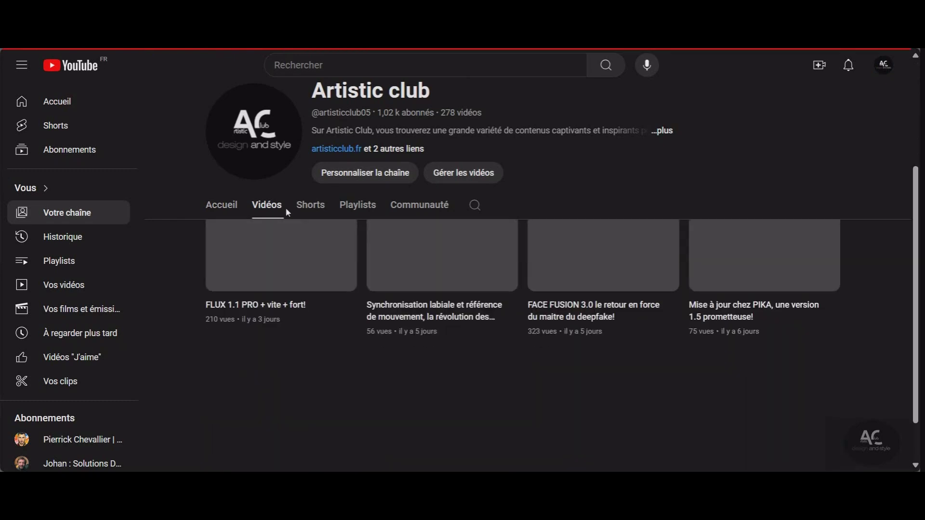
scroll(229, 227, "down", 2)
scroll(264, 262, "down", 8)
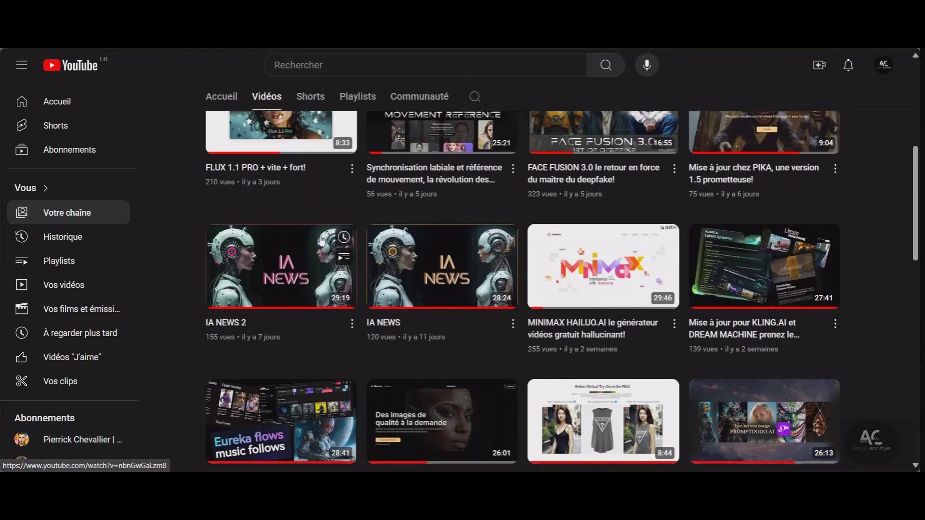
scroll(270, 226, "down", 1)
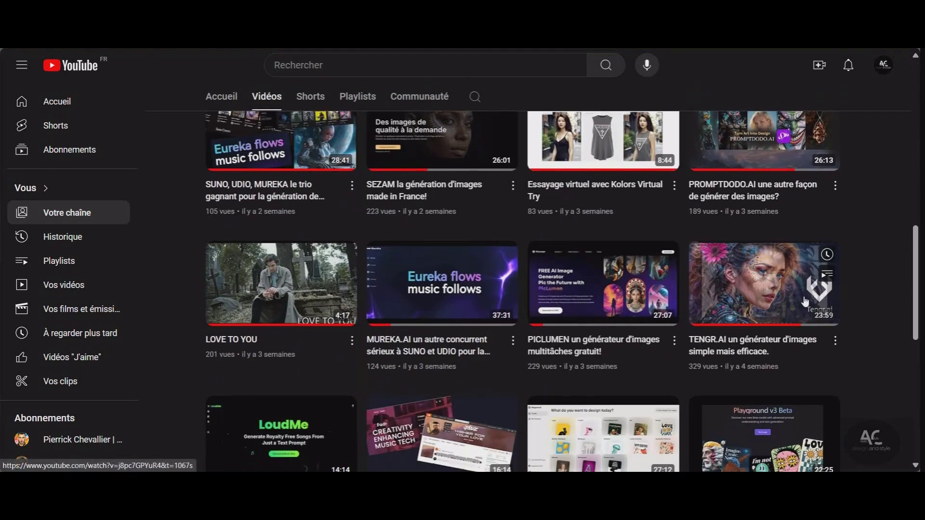
scroll(871, 268, "up", 1)
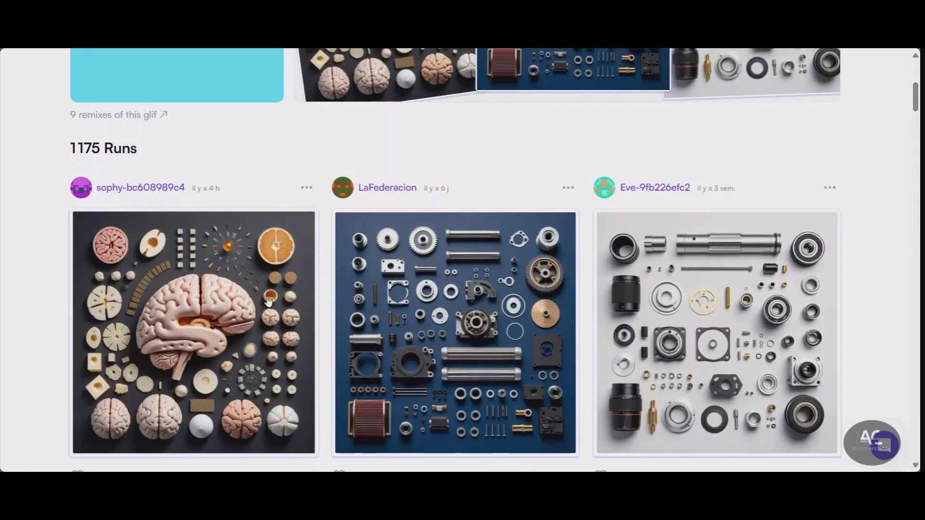
Step: Back on Glif, examine the older Exploded Product View runs with their prompts, then return to the Image Generators sphere
scroll(749, 266, "down", 8)
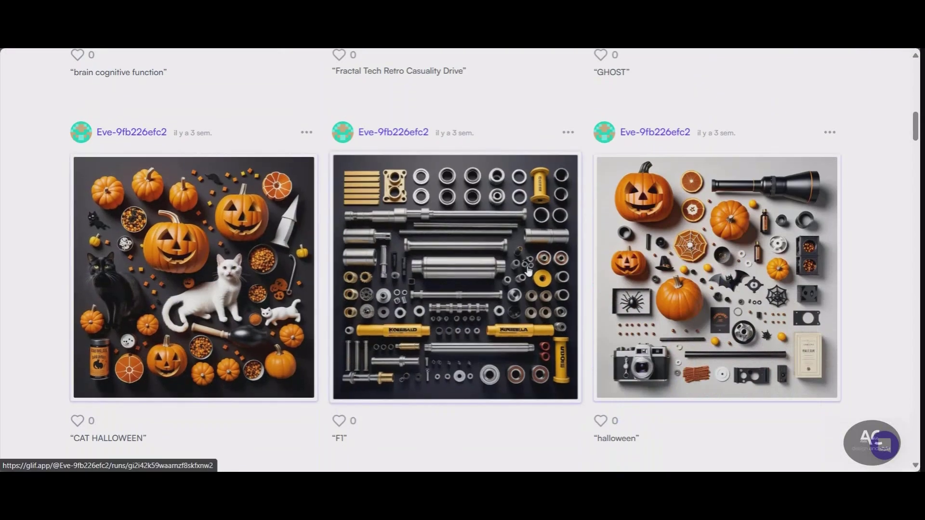
scroll(529, 270, "down", 7)
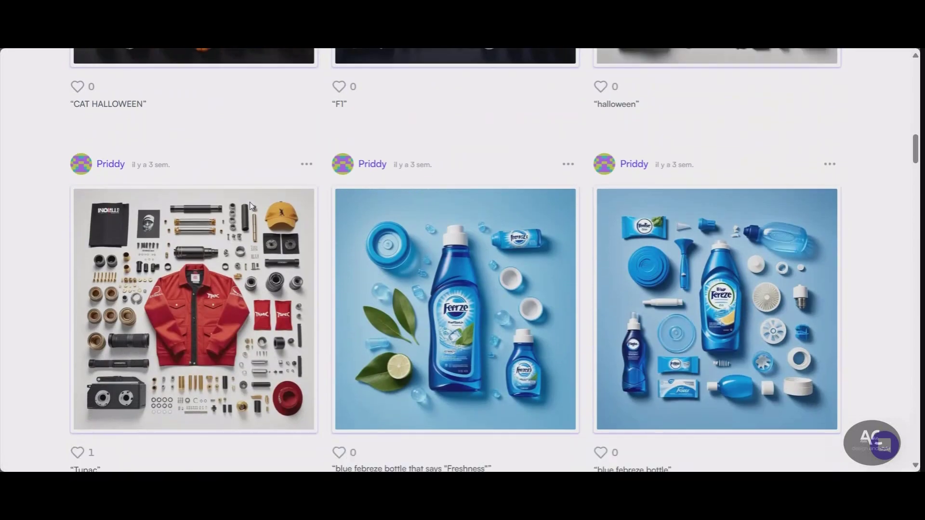
scroll(250, 206, "down", 3)
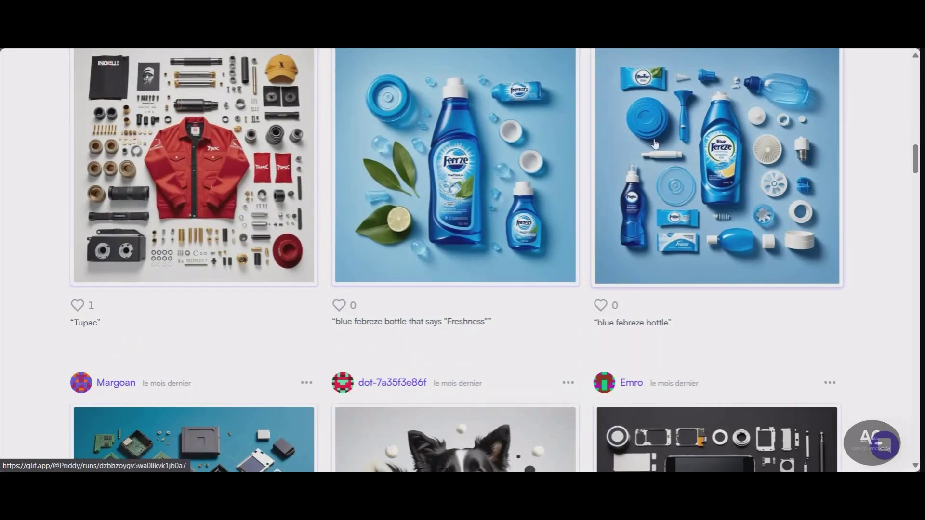
scroll(654, 143, "down", 6)
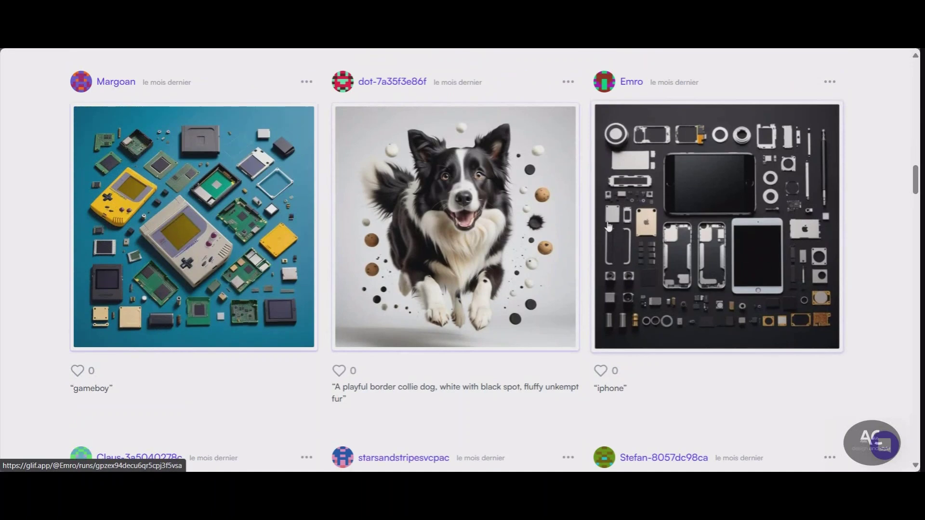
scroll(174, 234, "down", 10)
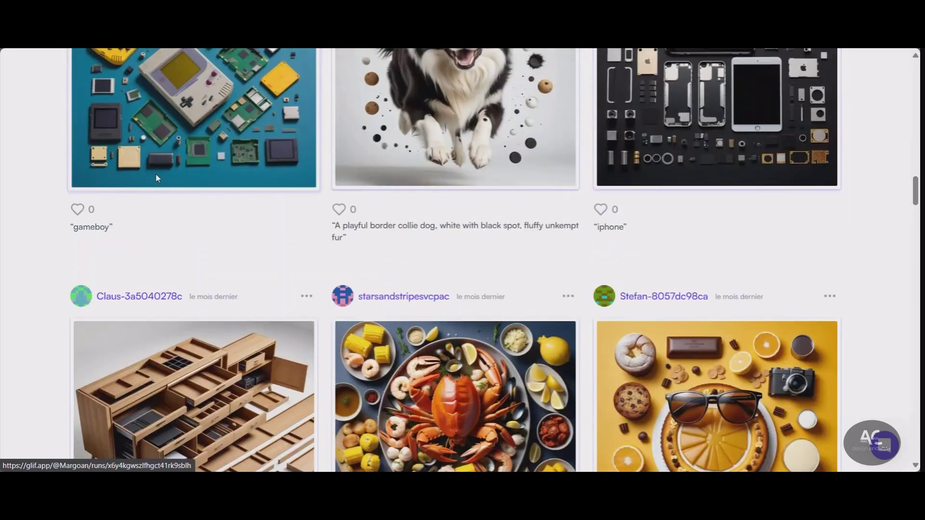
scroll(322, 217, "down", 15)
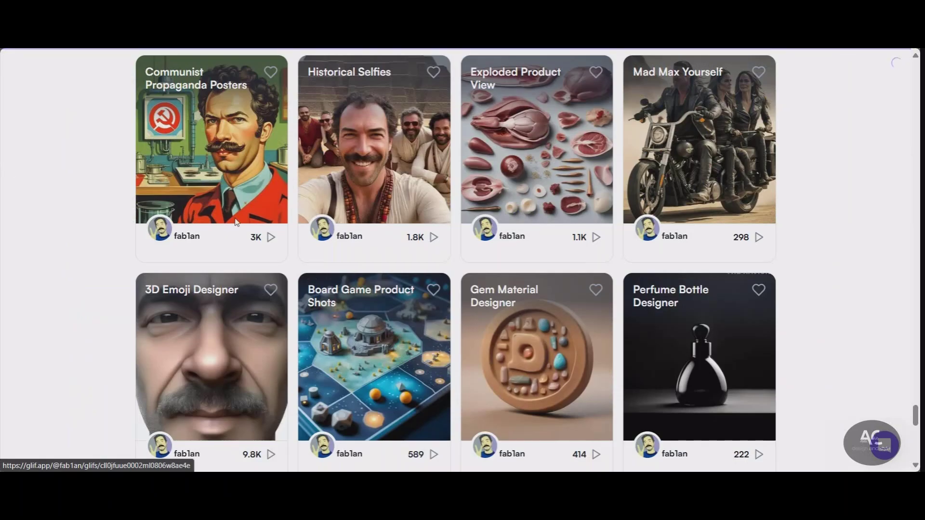
Step: Look through the remaining glifs of the Image Generators sphere and go back to the beginning of the page
scroll(317, 220, "down", 10)
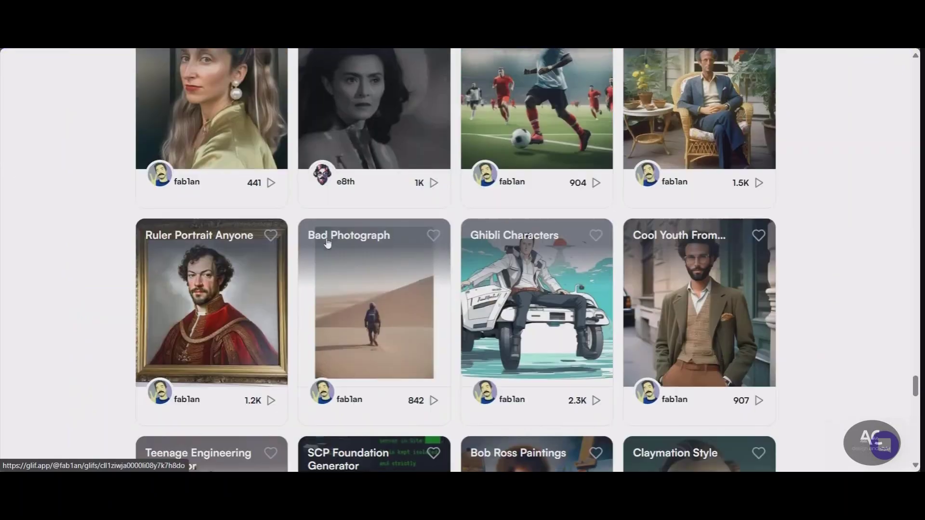
scroll(317, 220, "down", 20)
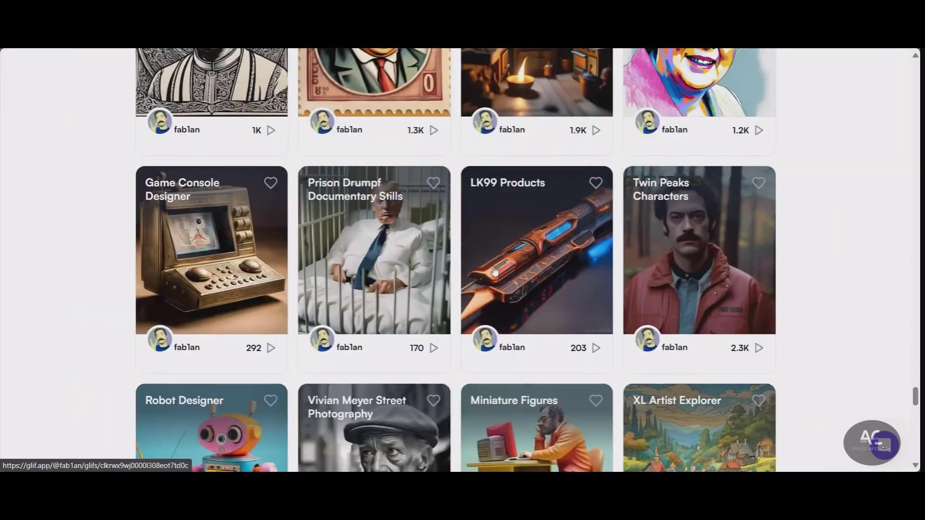
scroll(363, 234, "down", 5)
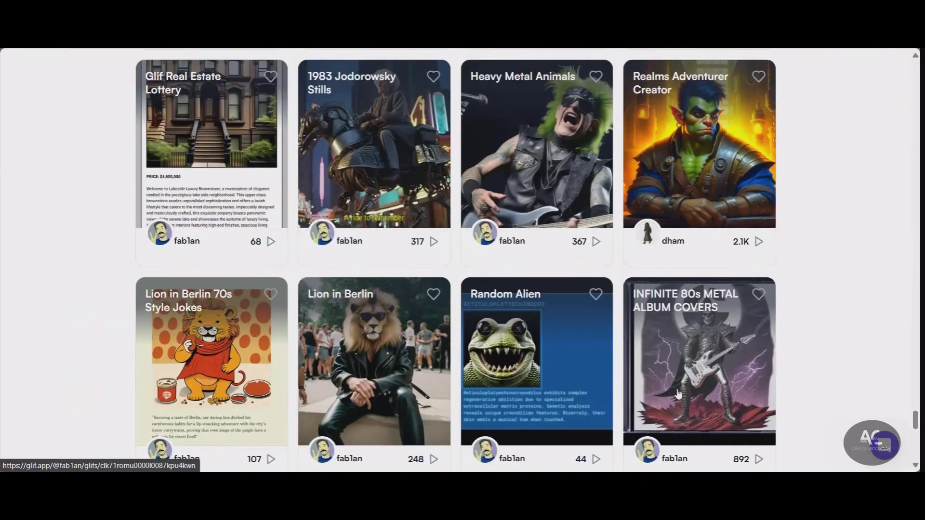
scroll(907, 433, "up", 15)
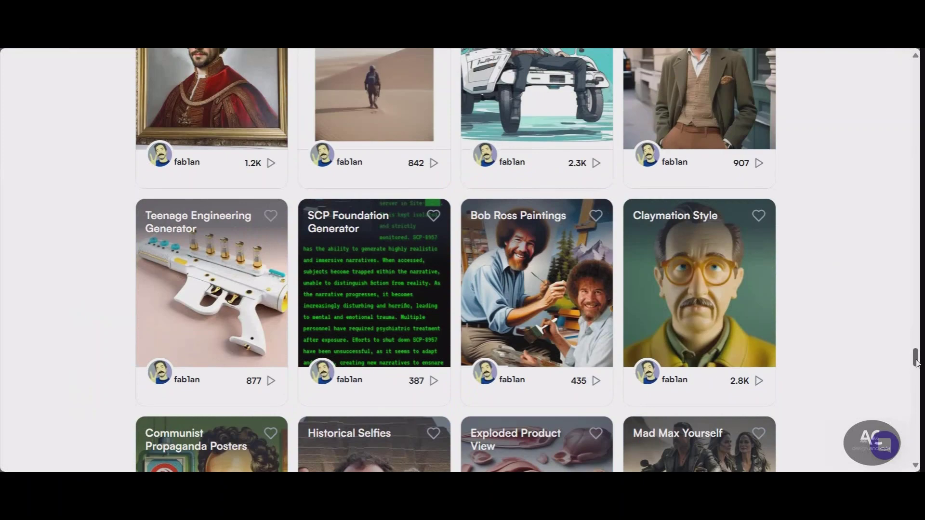
left_click_drag(915, 359, 915, 72)
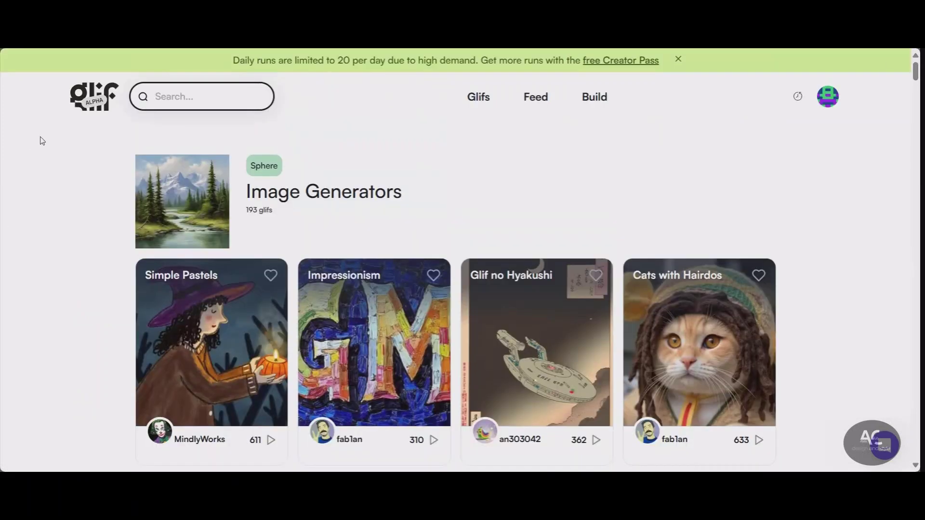
Step: Go to the Glif home page and open the Video Generators sphere from its categories
left_click(90, 91)
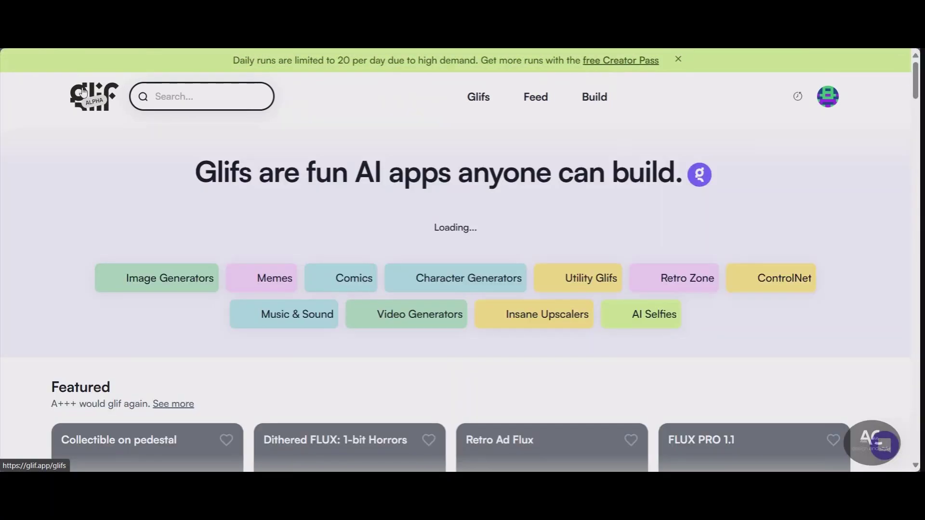
scroll(186, 235, "down", 4)
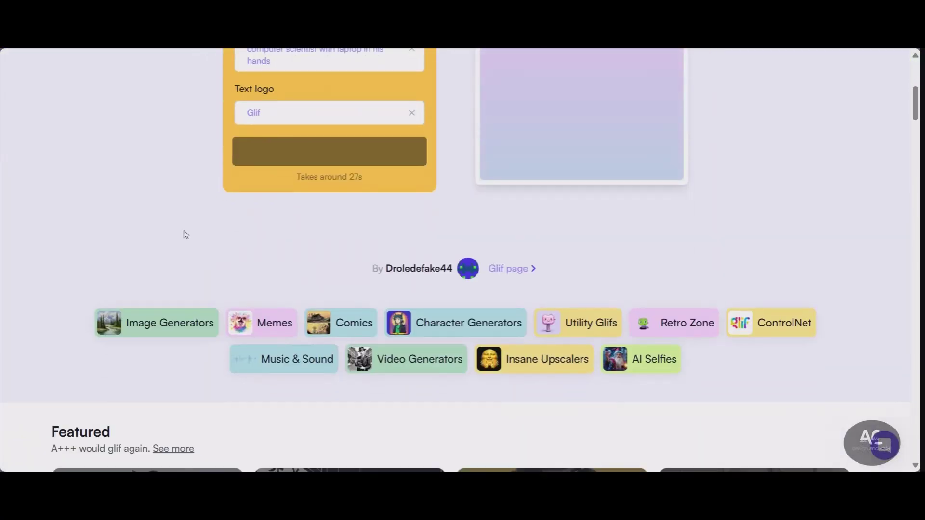
scroll(185, 235, "down", 6)
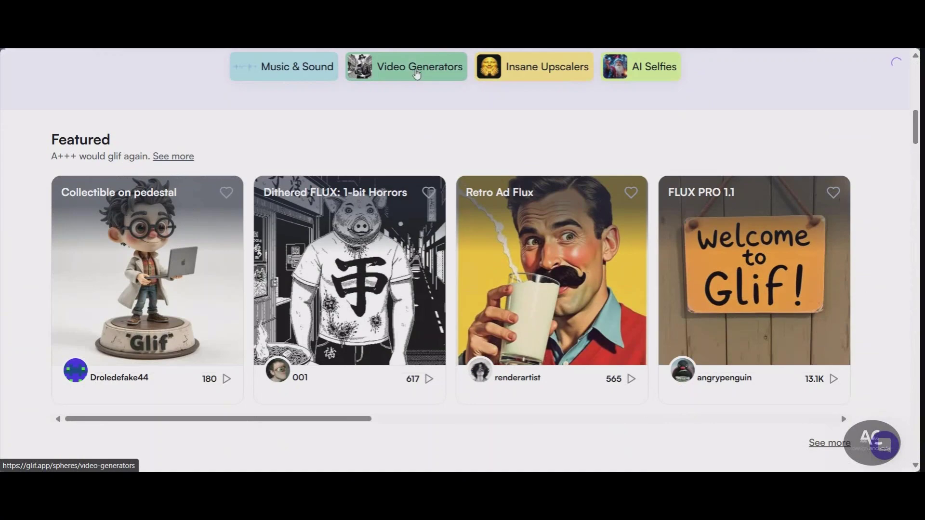
left_click(417, 70)
Step: Examine the animation and video glifs offered in the Video Generators sphere, from Precise Motion to Animate Any Face
scroll(93, 187, "down", 1)
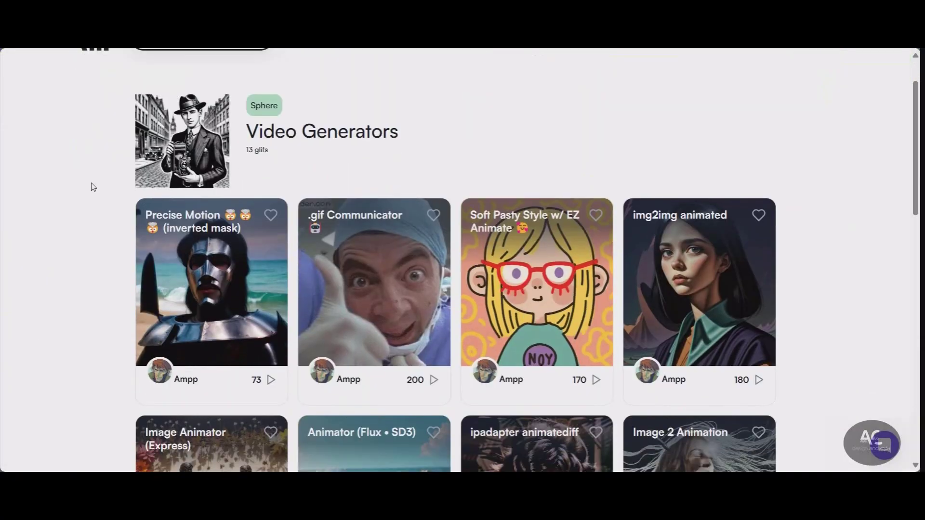
scroll(93, 187, "down", 1)
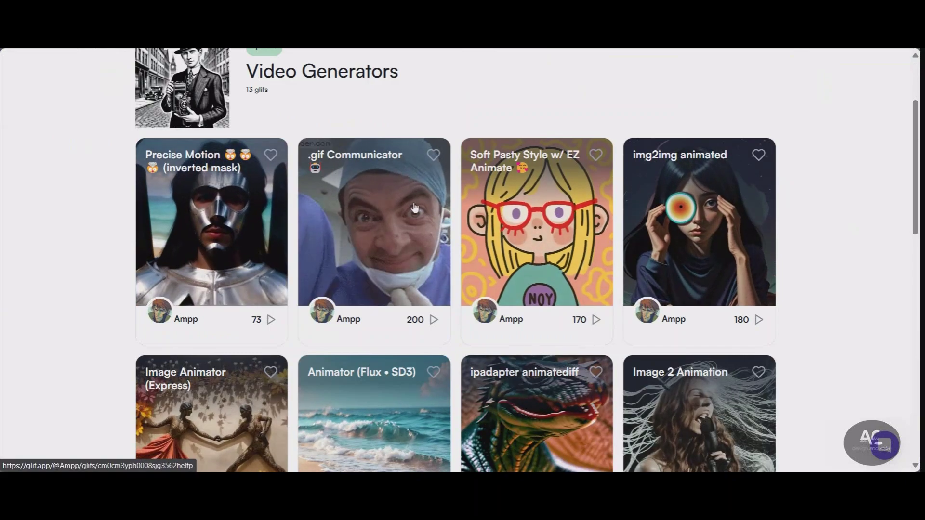
scroll(414, 207, "down", 3)
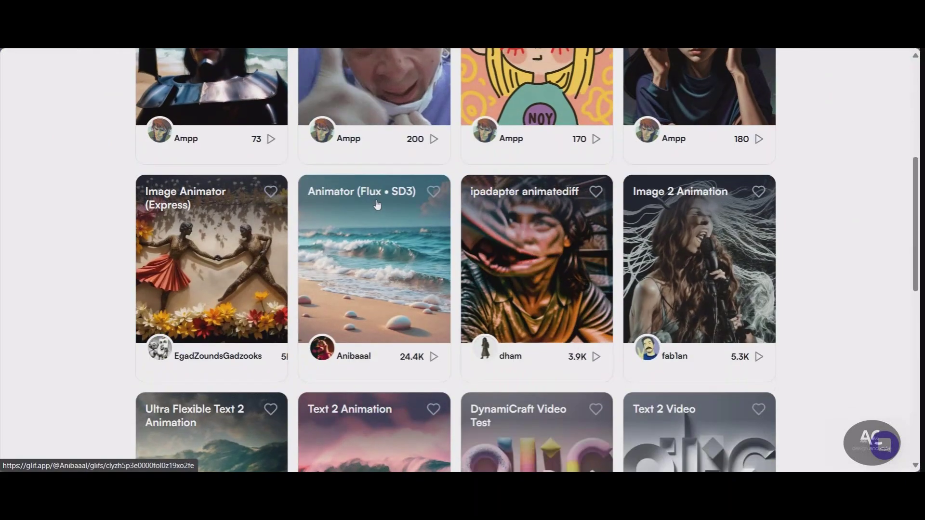
scroll(377, 205, "down", 2)
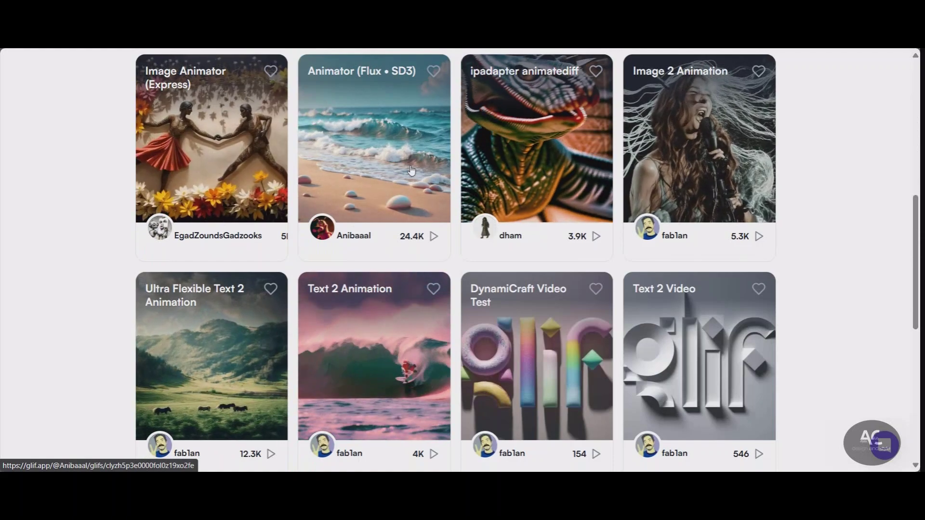
scroll(411, 171, "down", 1)
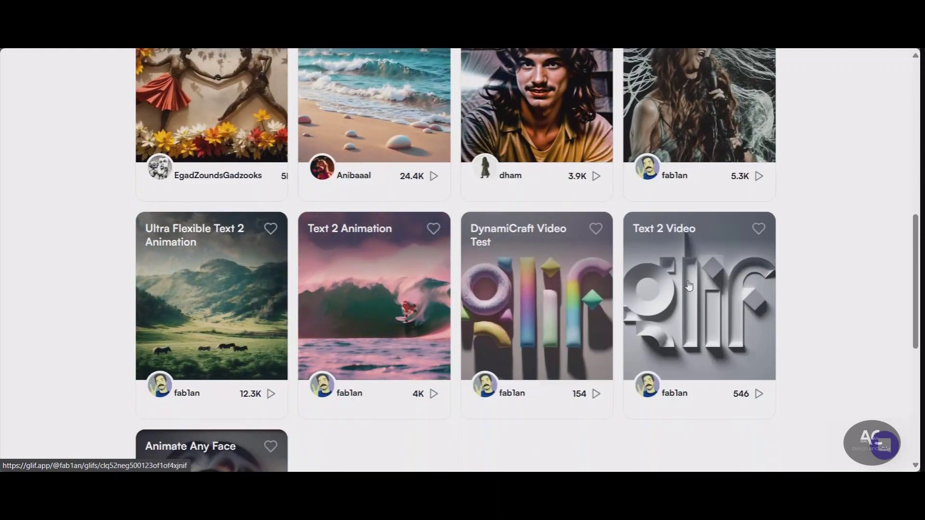
scroll(689, 286, "down", 3)
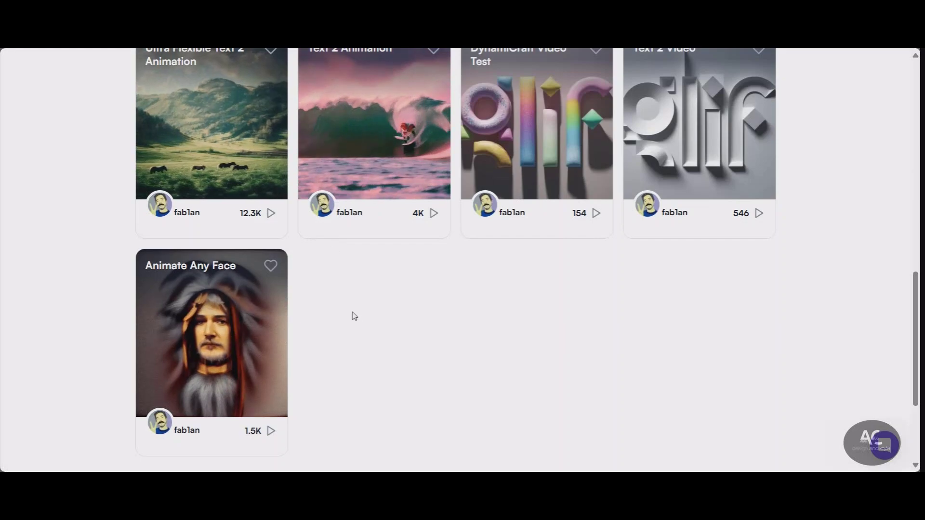
scroll(354, 316, "down", 3)
scroll(394, 319, "up", 10)
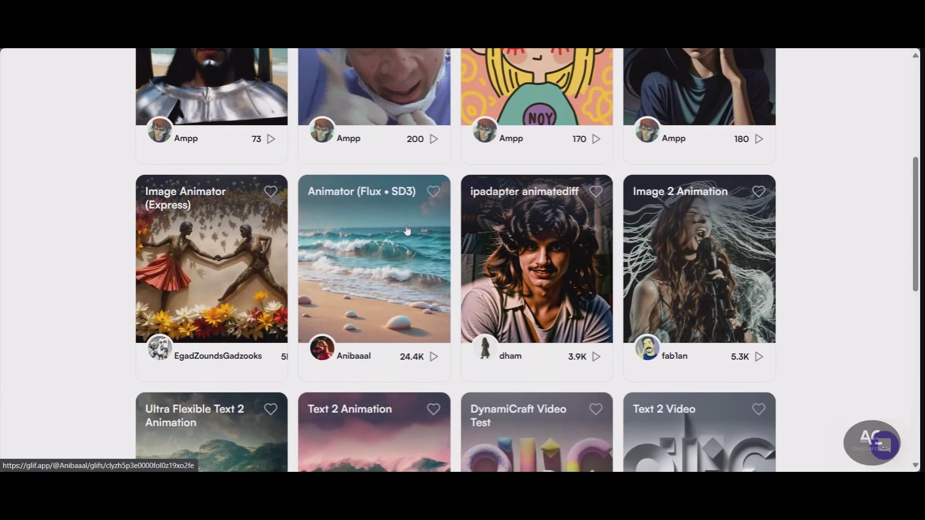
scroll(406, 230, "down", 4)
scroll(453, 268, "up", 2)
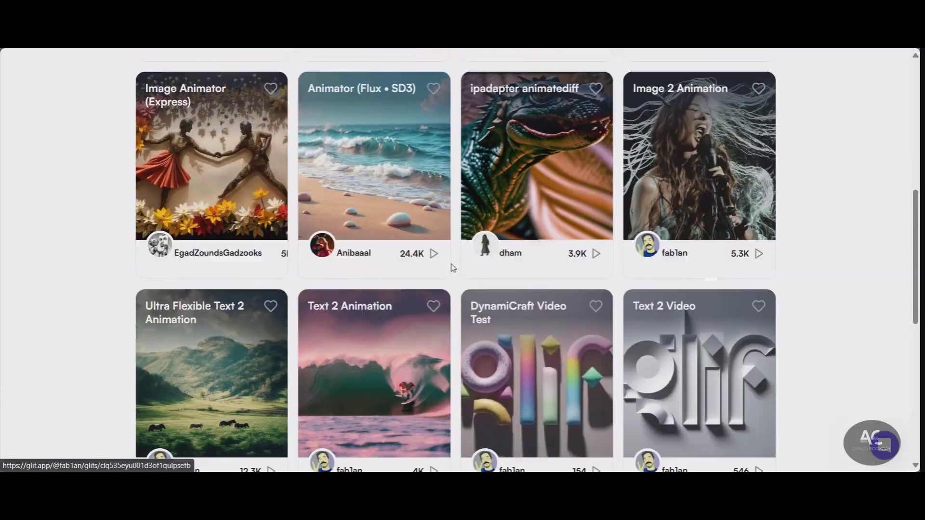
Step: Open the Animator (Flux • SD3) glif and look through its recent runs with their prompts
scroll(453, 268, "up", 1)
left_click(404, 177)
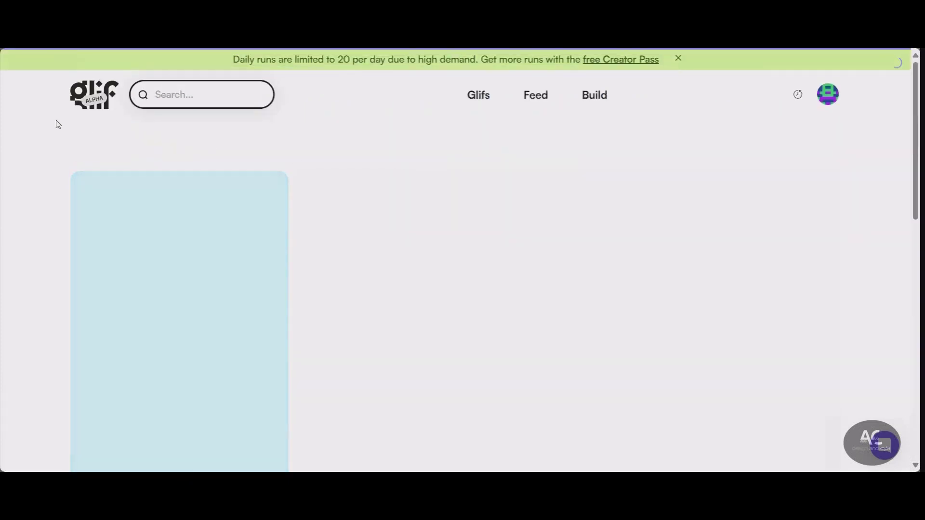
scroll(59, 182, "down", 1)
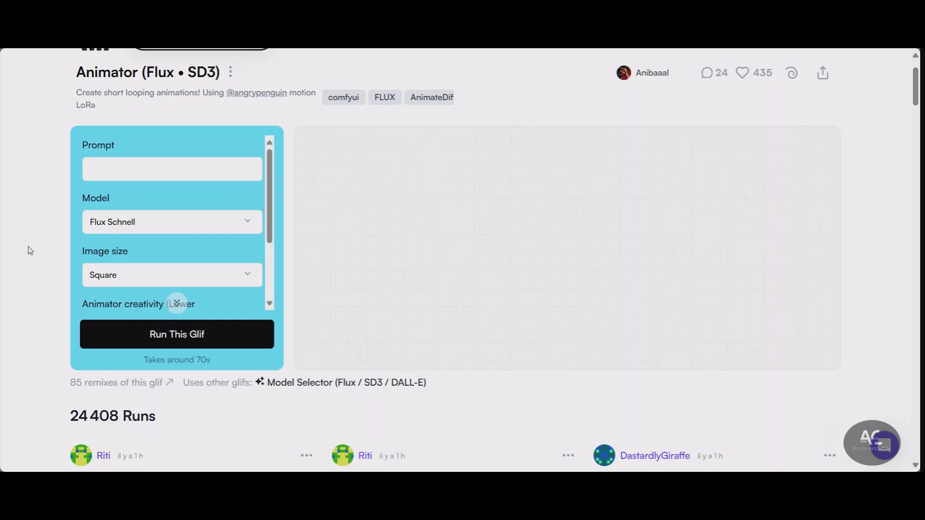
scroll(48, 198, "down", 7)
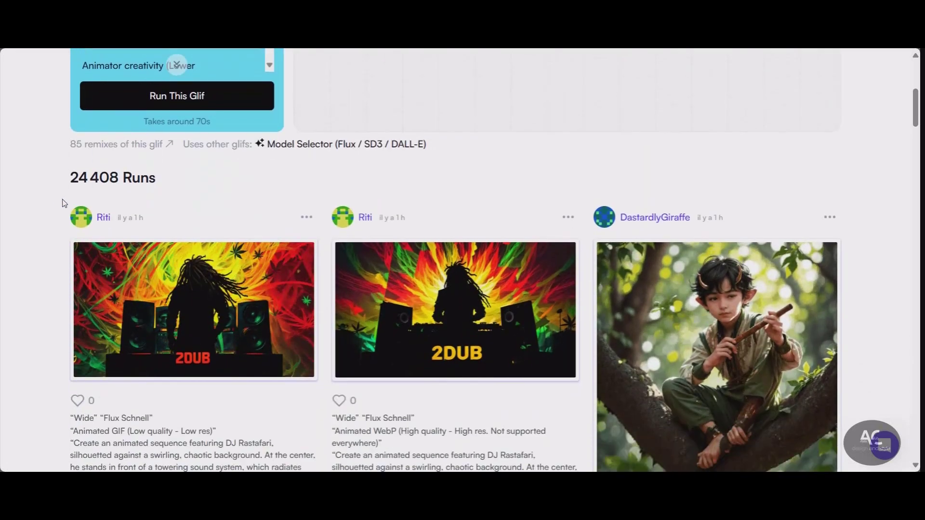
scroll(72, 200, "down", 8)
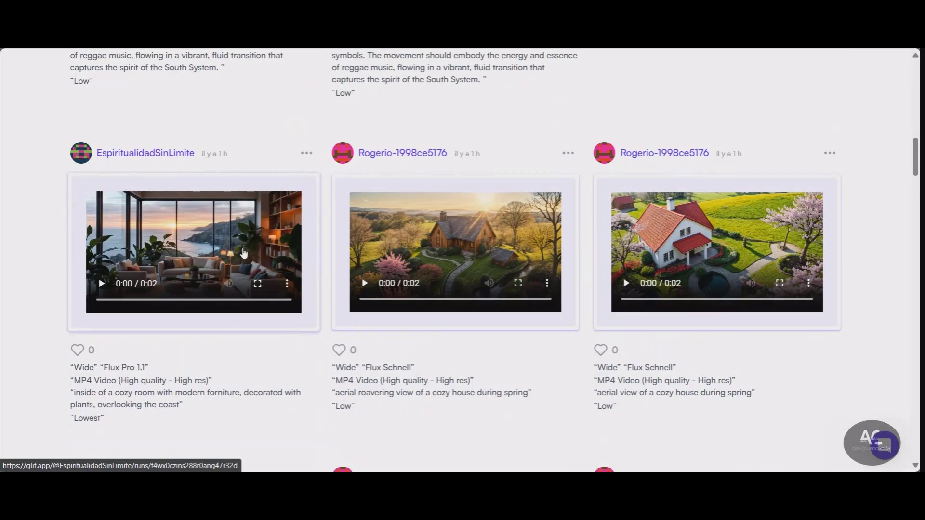
scroll(233, 243, "down", 6)
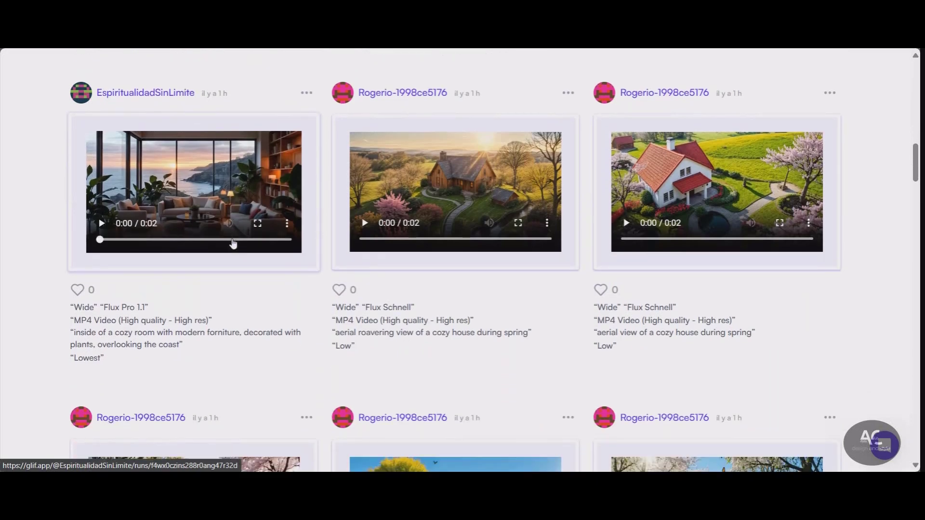
scroll(232, 242, "down", 6)
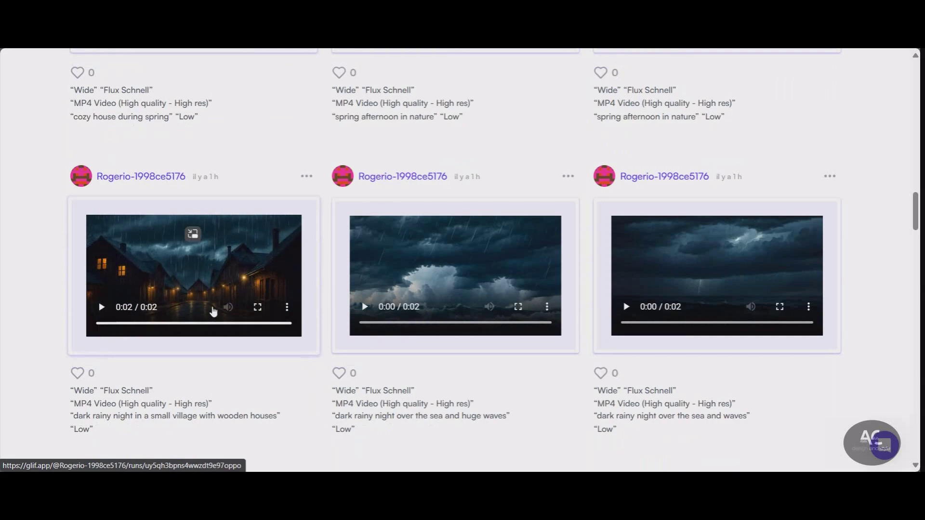
Step: Review the Animator's model choices and its image size, creativity and format settings, keeping Flux Schnell as the model
scroll(214, 310, "up", 10)
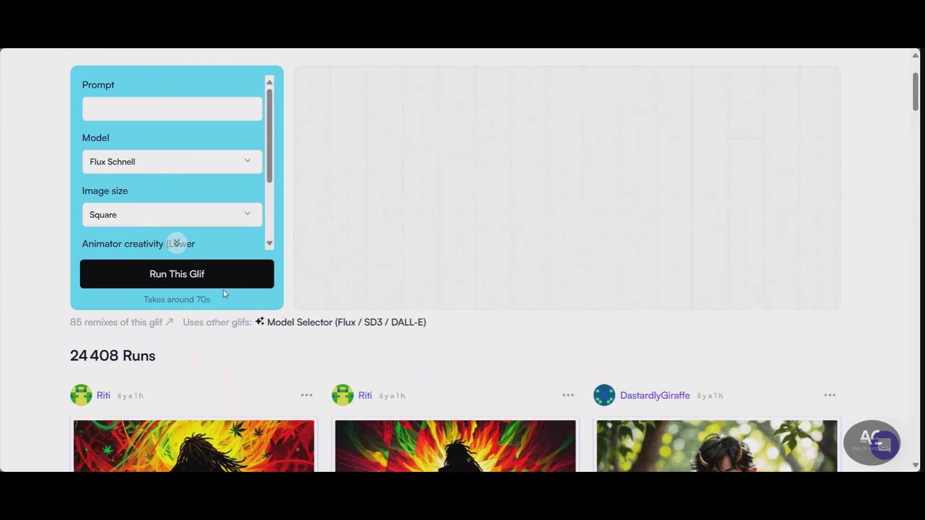
left_click(250, 172)
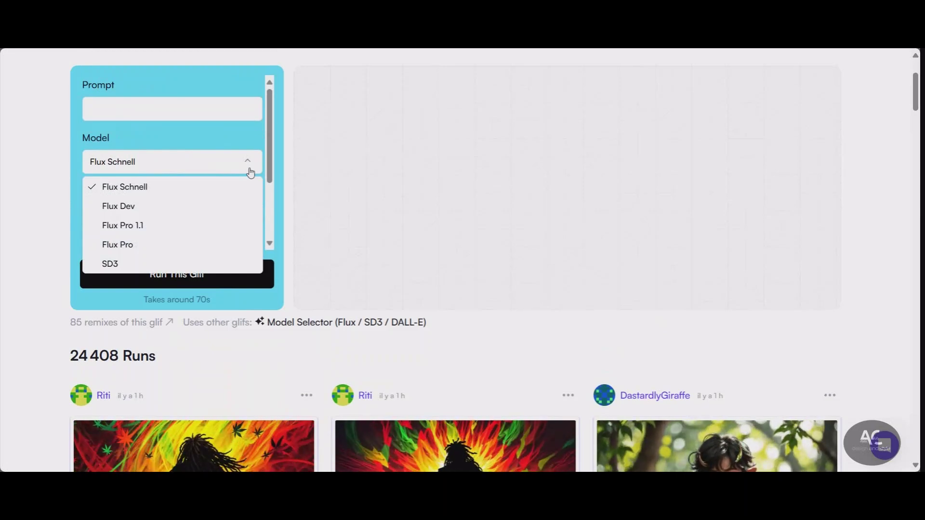
left_click(250, 171)
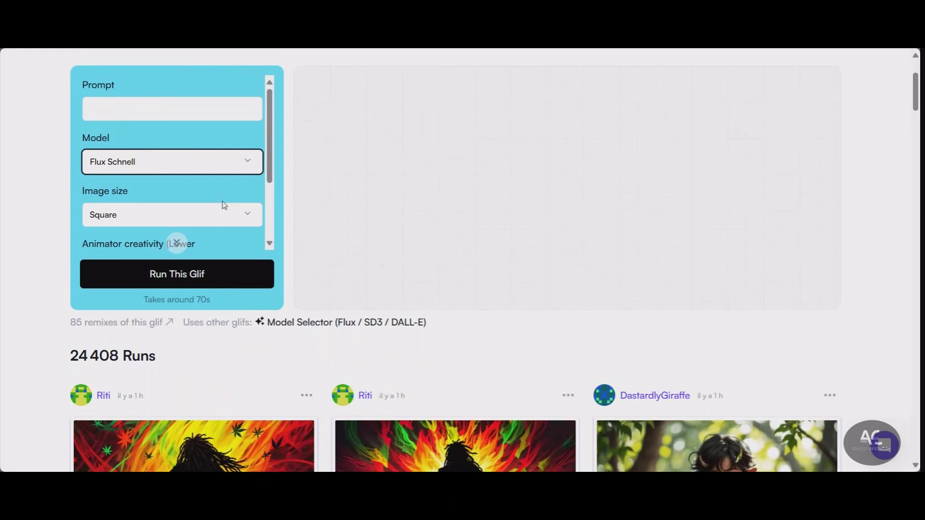
scroll(224, 205, "down", 2)
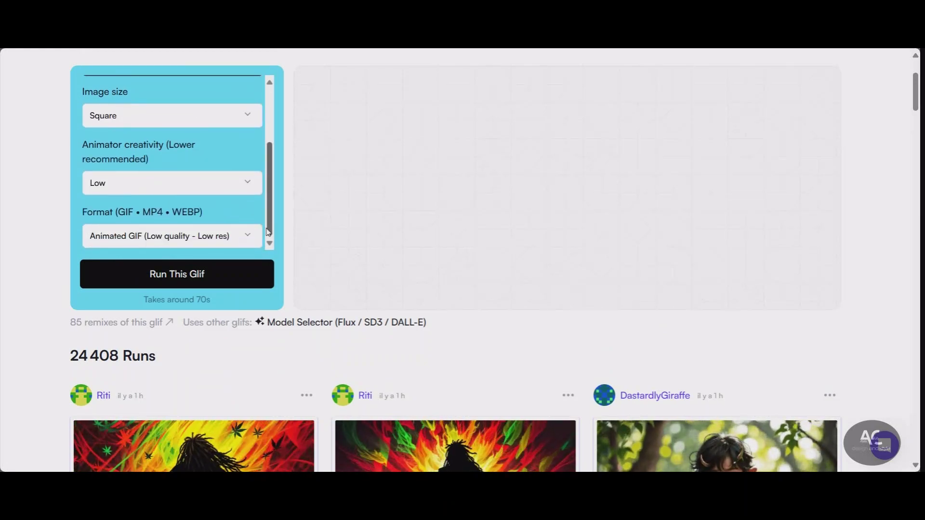
Step: Play the sample videos of the cozy coastal room and the aerial spring house, and examine the neighbouring runs
scroll(275, 347, "down", 6)
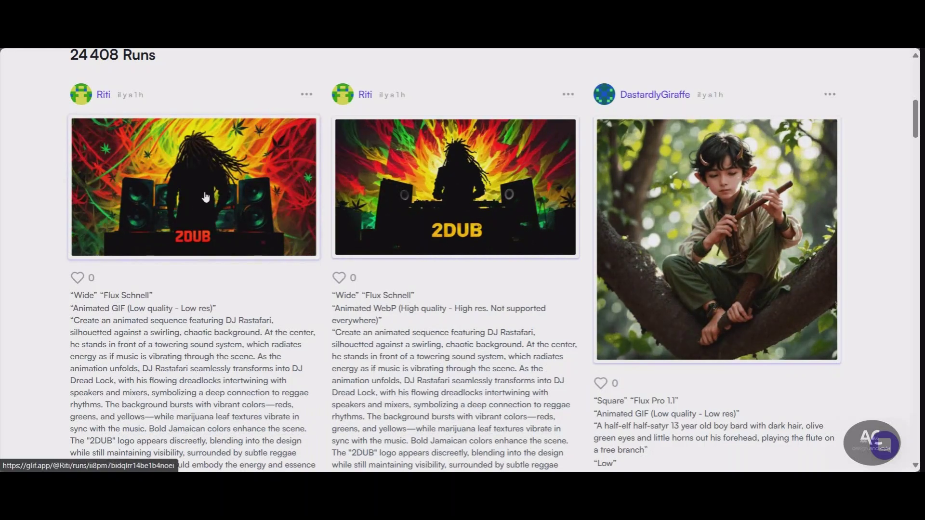
scroll(634, 184, "down", 10)
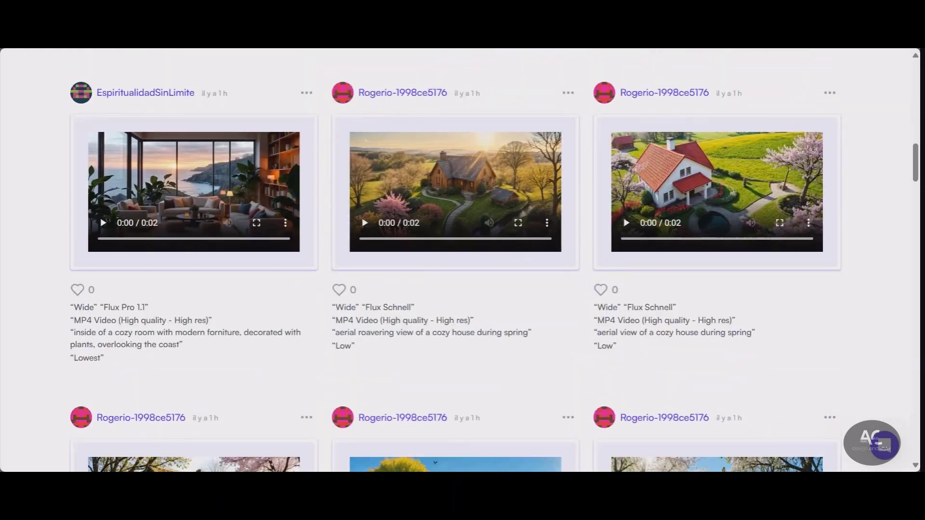
left_click(103, 224)
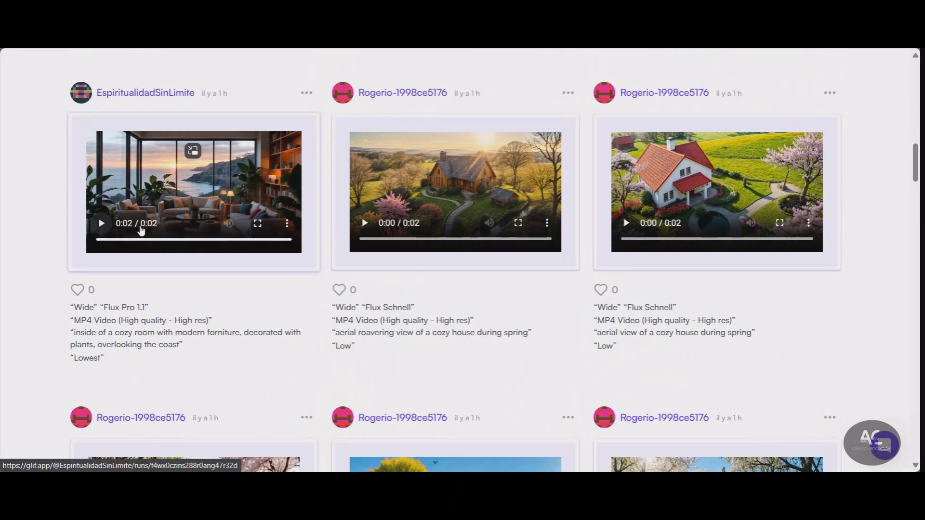
left_click(364, 225)
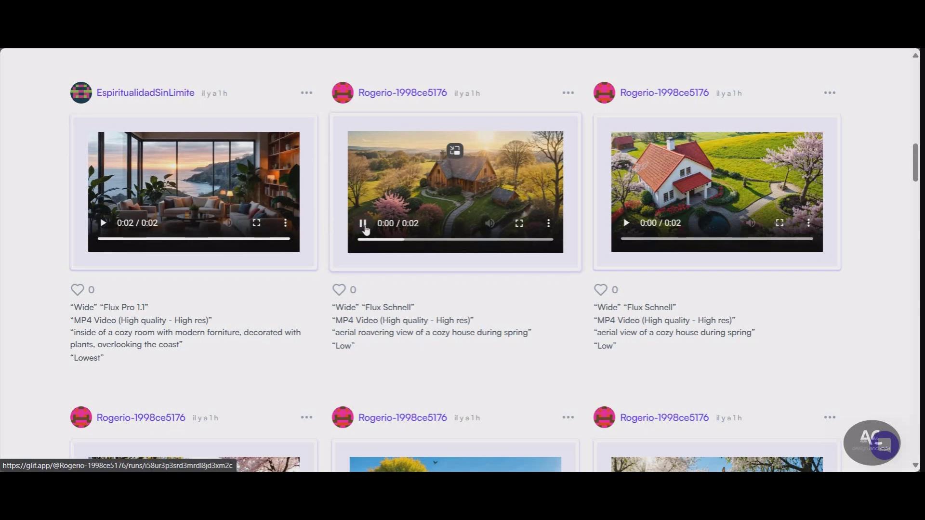
scroll(365, 230, "down", 10)
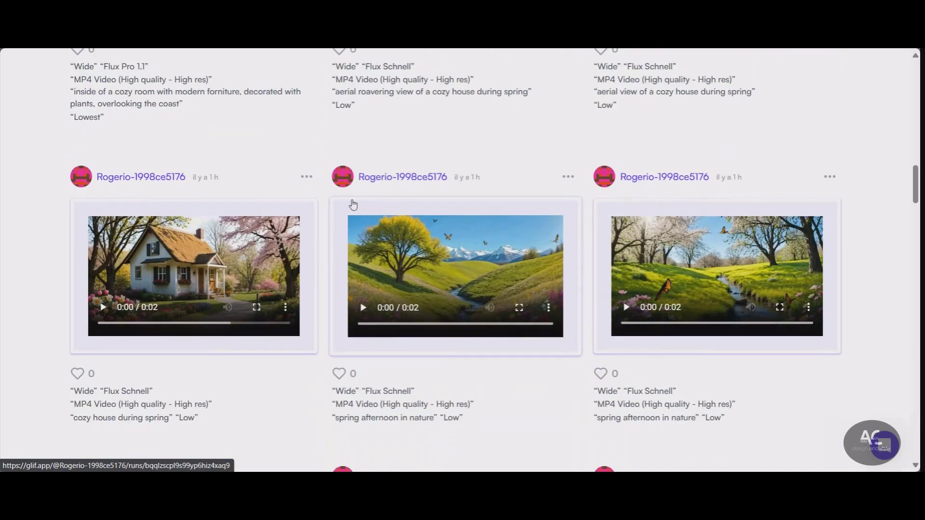
scroll(351, 211, "up", 3)
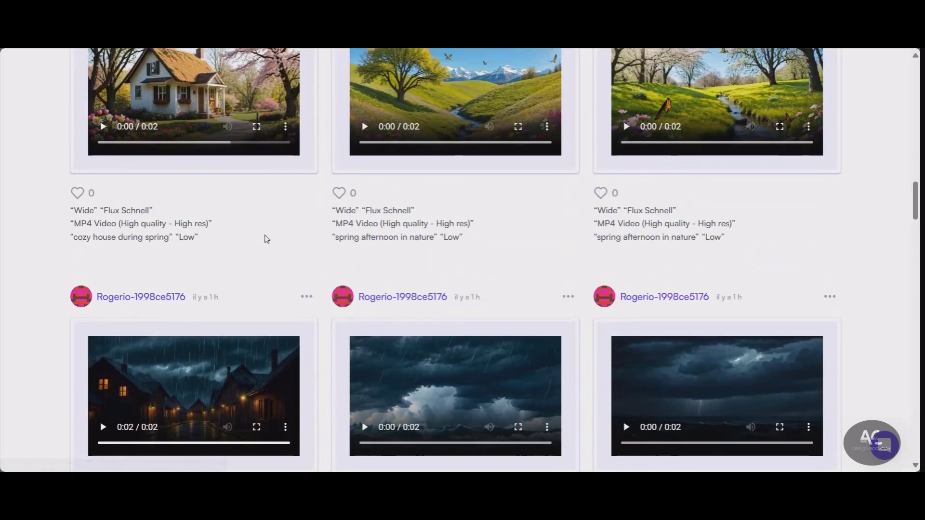
scroll(320, 238, "down", 4)
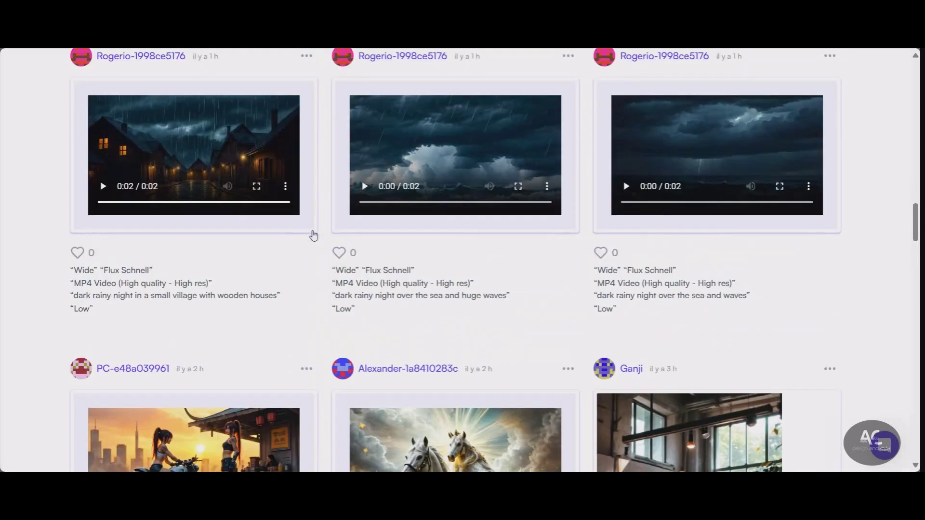
Step: Check the Animator's image size options, keep Square, and read over the creativity and format settings
scroll(313, 233, "up", 10)
scroll(101, 165, "up", 10)
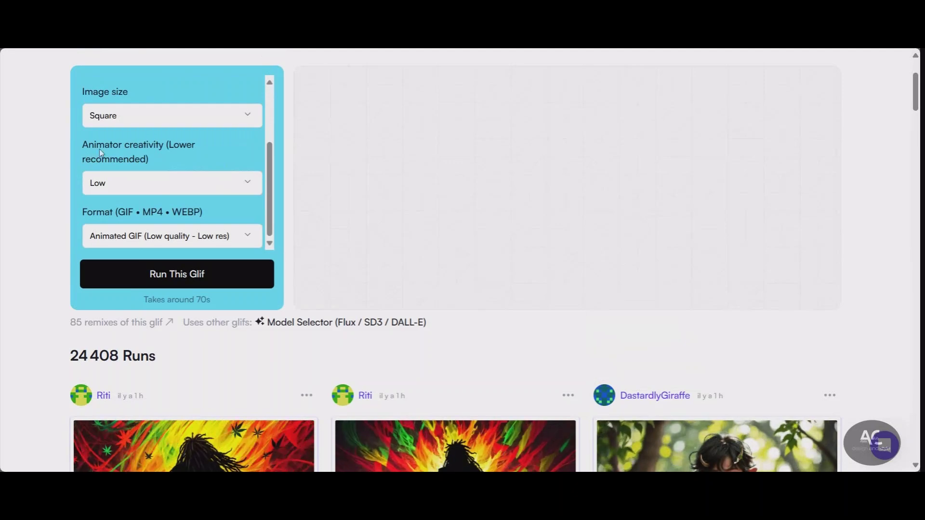
left_click(249, 119)
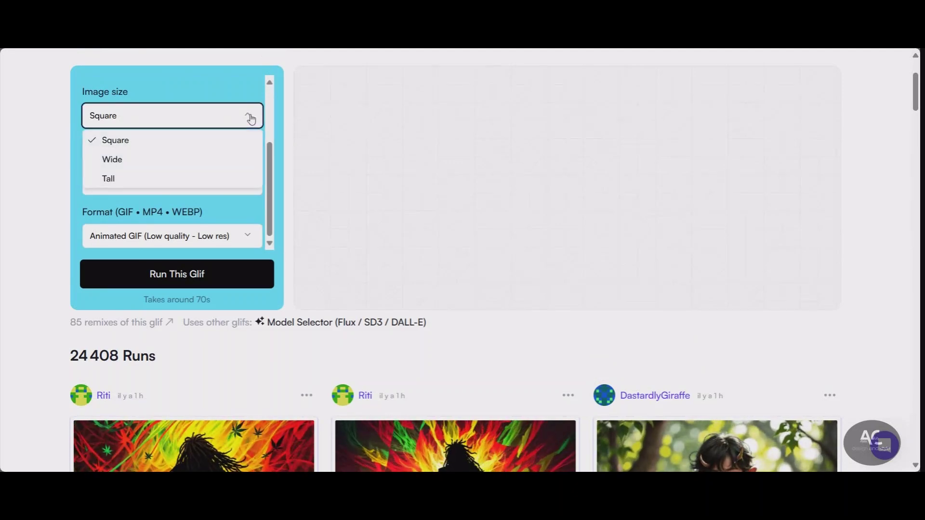
left_click(250, 139)
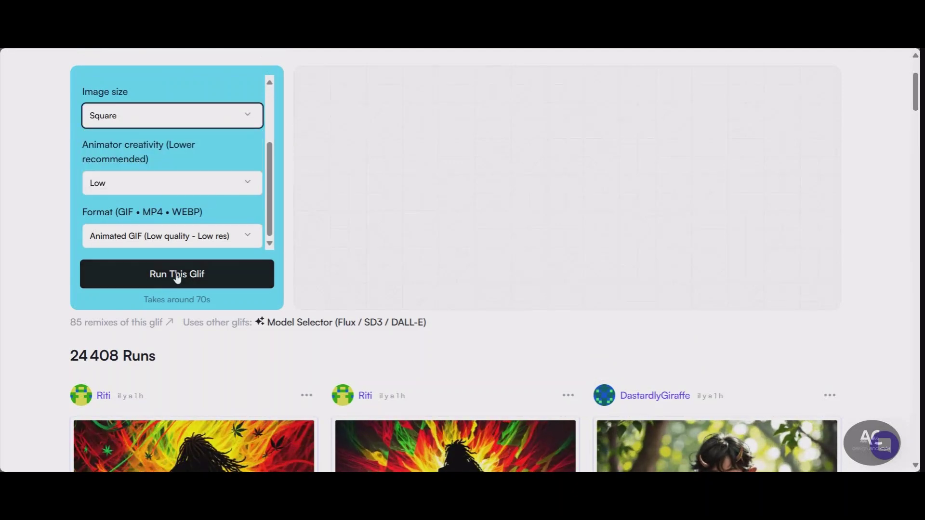
scroll(211, 258, "up", 3)
scroll(169, 192, "down", 2)
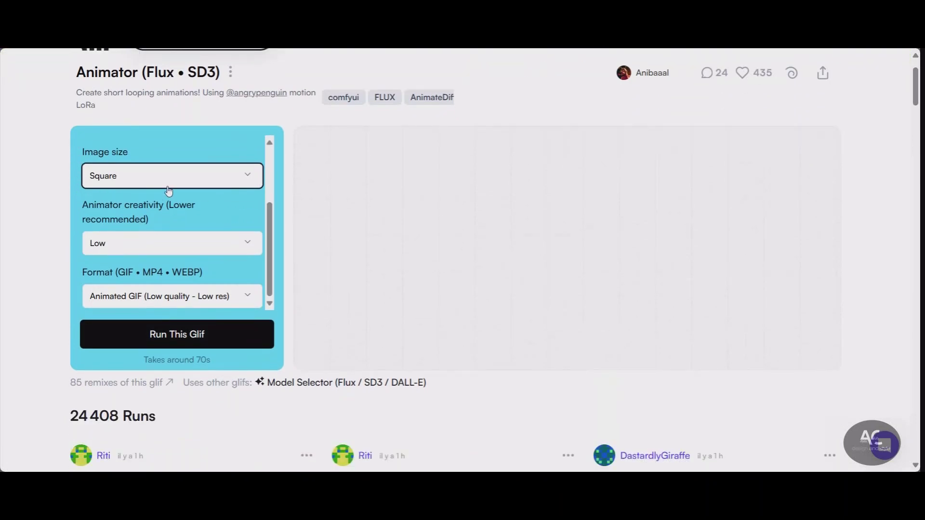
left_click(308, 190)
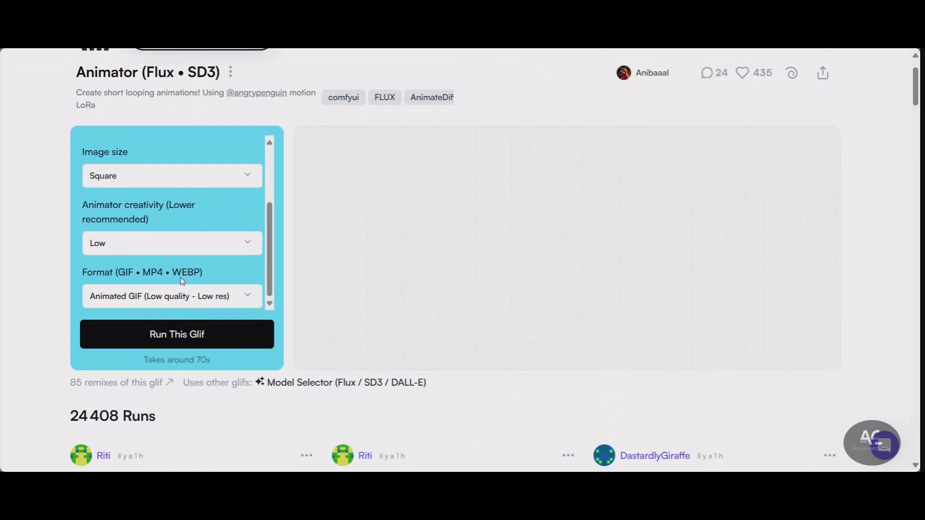
scroll(182, 281, "down", 2)
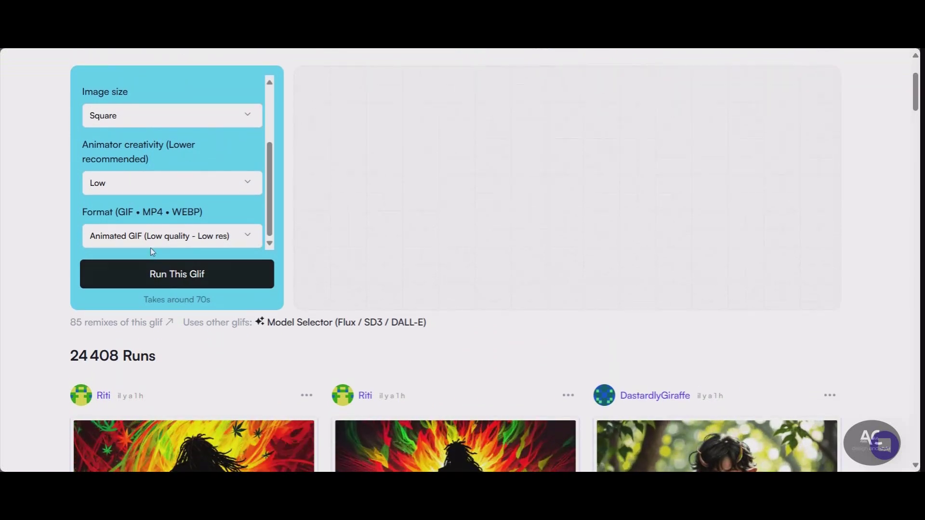
scroll(131, 230, "up", 3)
scroll(108, 122, "up", 3)
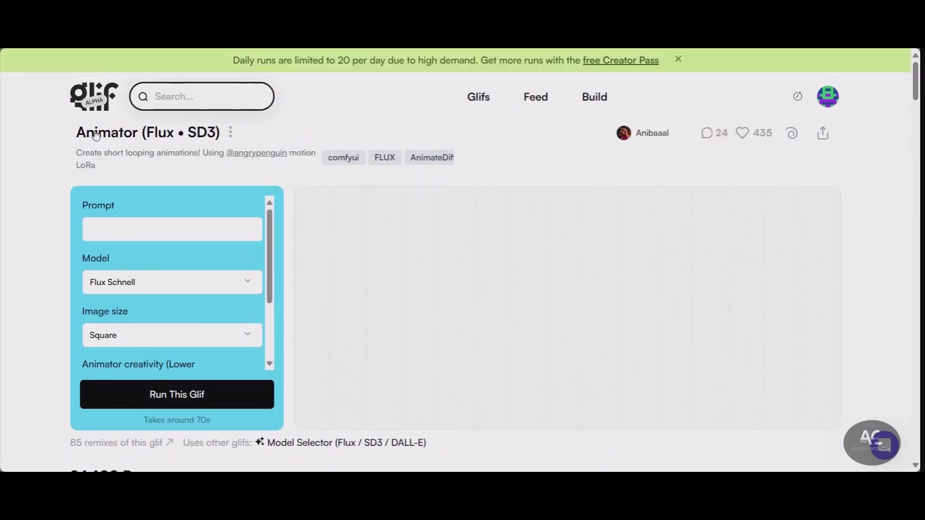
Step: In Leonardo.Ai, close the enlarged firefighter picture, then return to Glif and look over the Animator's newest runs
left_click(107, 226)
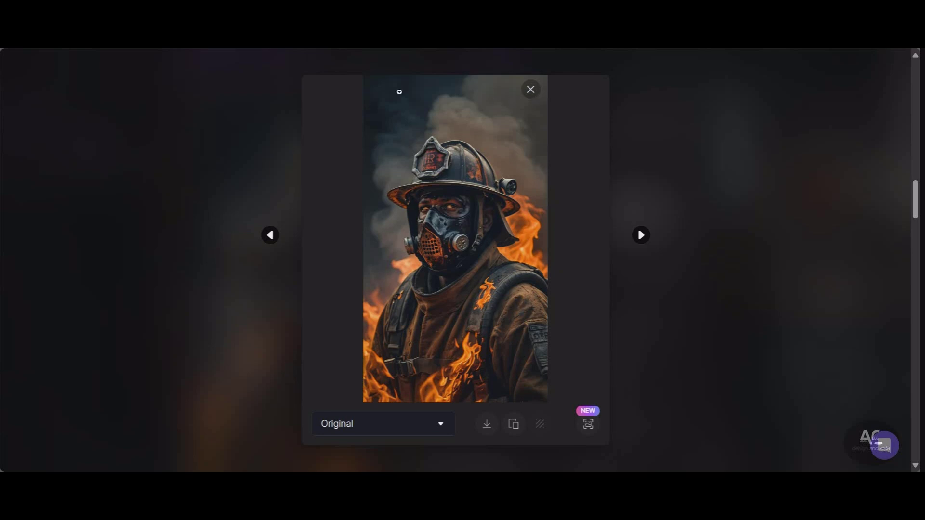
left_click(530, 91)
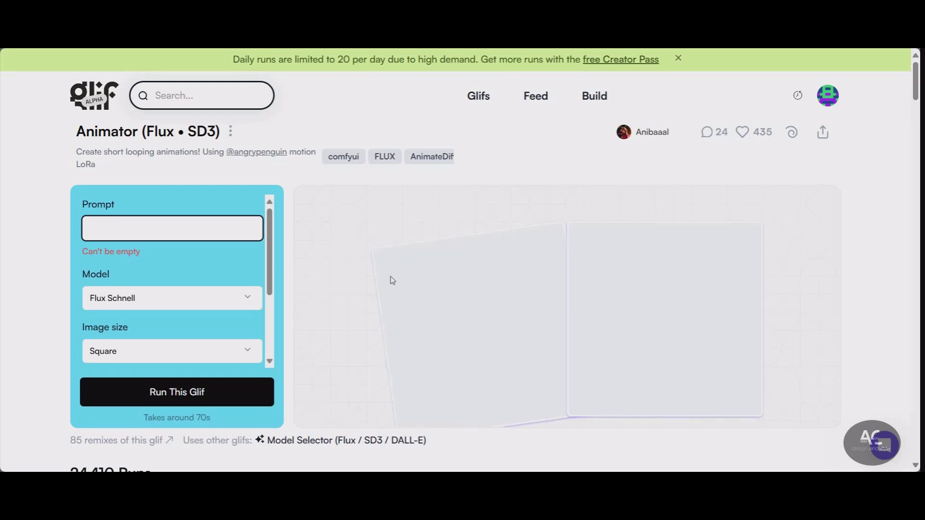
scroll(385, 274, "down", 10)
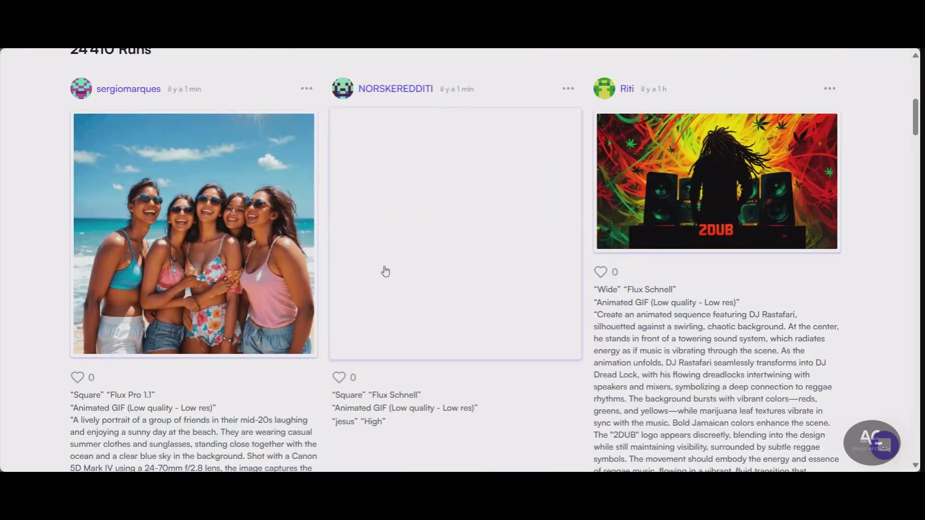
scroll(388, 270, "up", 8)
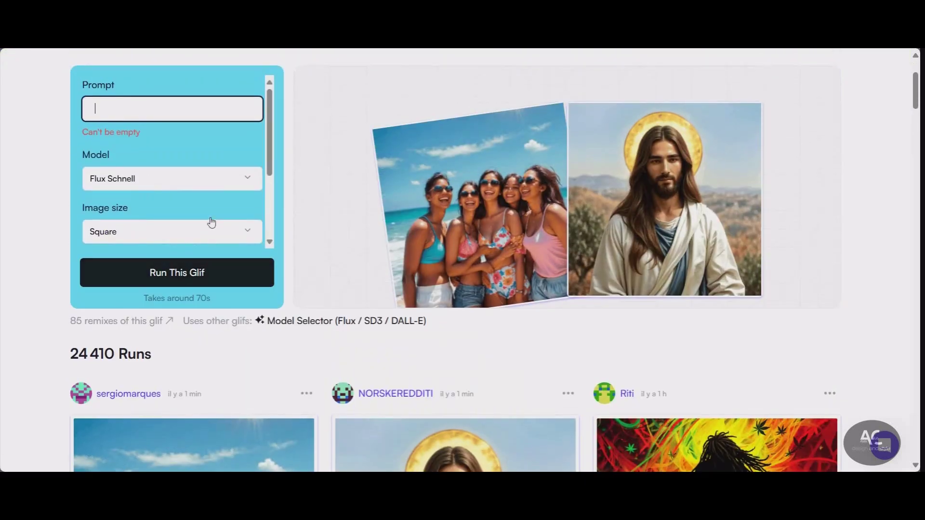
scroll(415, 214, "down", 5)
scroll(415, 213, "up", 7)
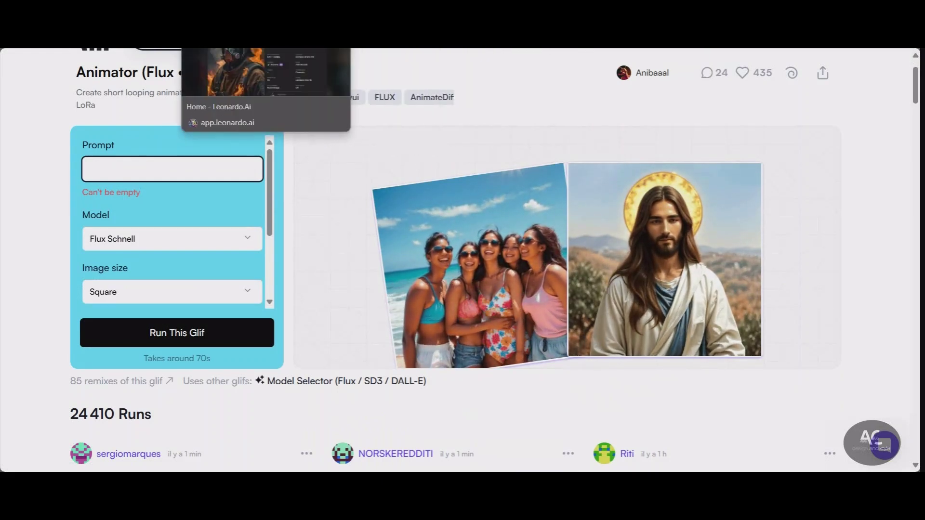
Step: Copy the demon firefighter prompt from Leonardo.Ai and paste it as the prompt of Glif's Animator
left_click(211, 109)
left_click(531, 118)
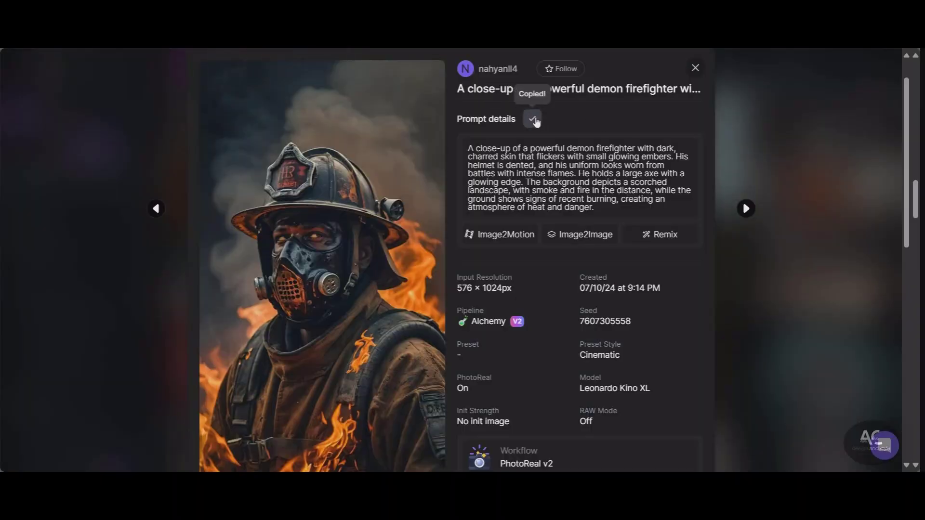
left_click(385, 48)
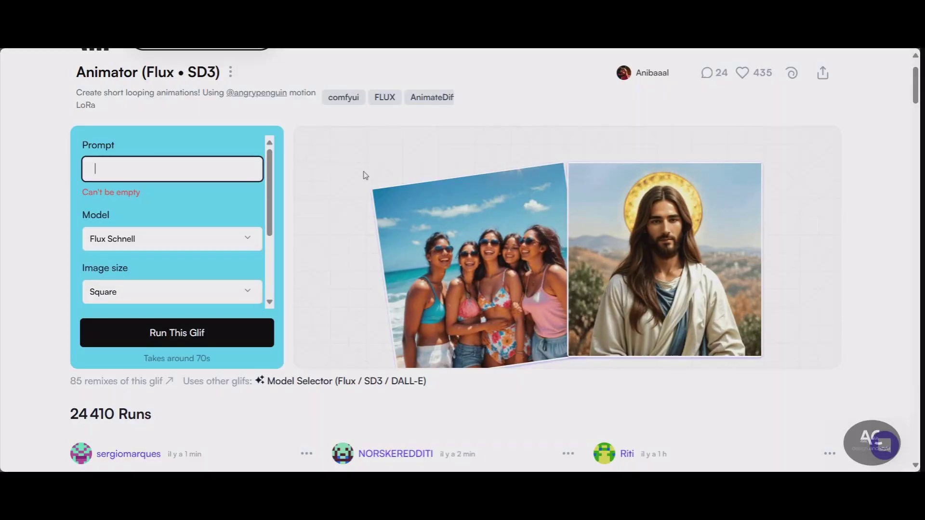
right_click(110, 169)
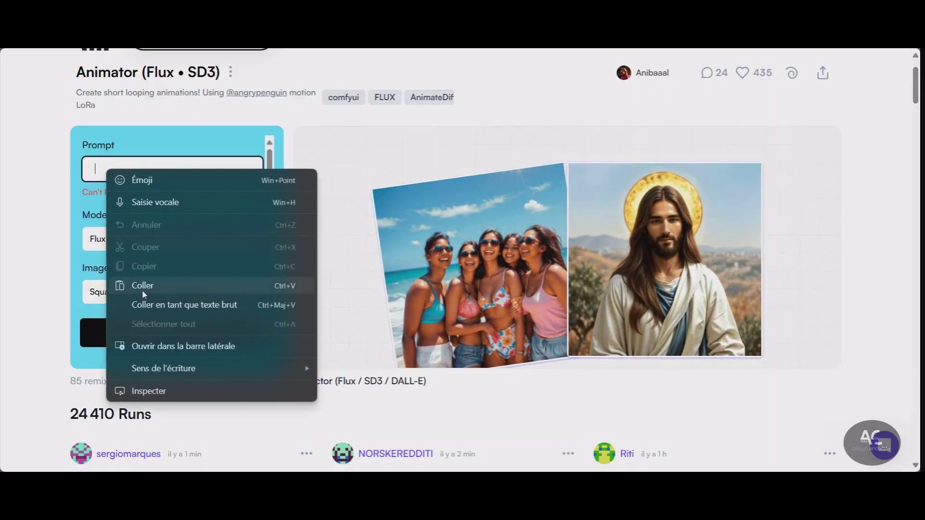
left_click(145, 285)
Step: Run the Animator glif with the firefighter prompt and browse the previous runs during generation
left_click(175, 334)
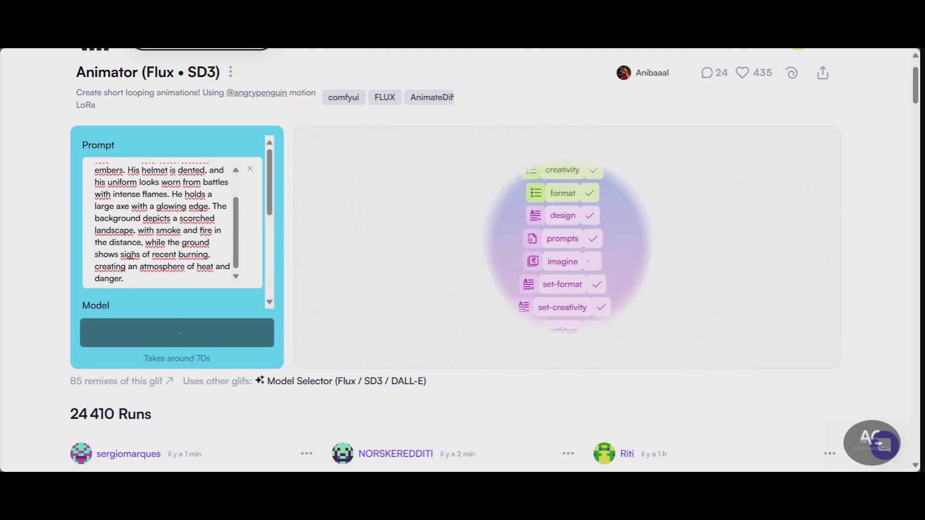
scroll(313, 239, "down", 4)
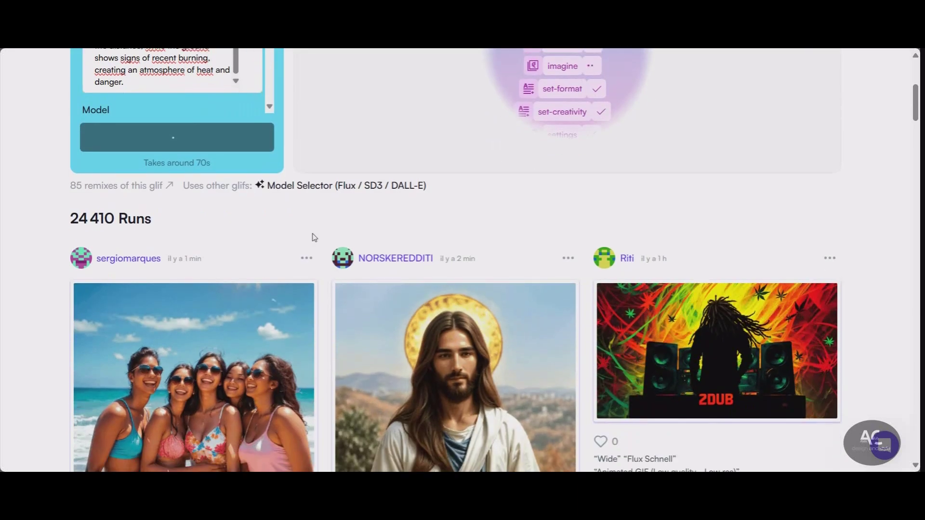
scroll(314, 237, "down", 12)
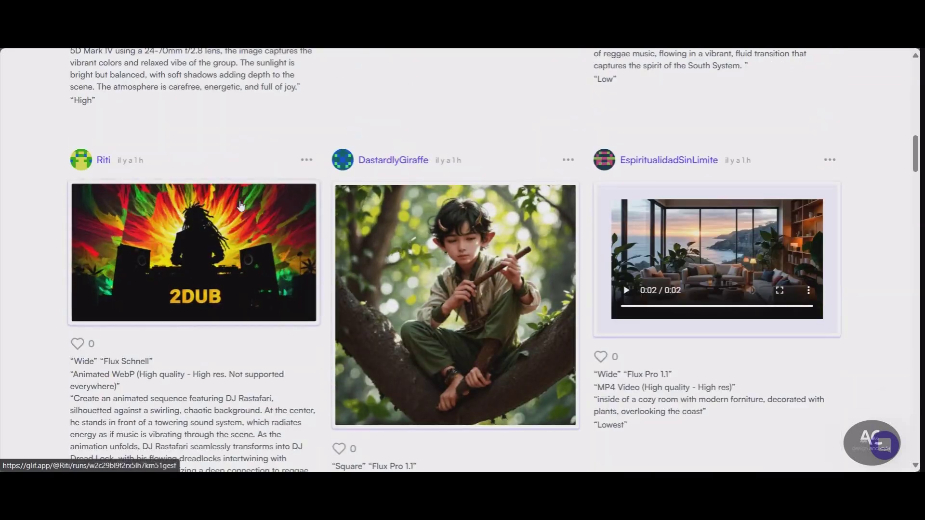
Step: Look through more of the Animator's previous runs, then return to the running glif and check its model and image size settings
scroll(549, 299, "down", 5)
scroll(506, 289, "up", 15)
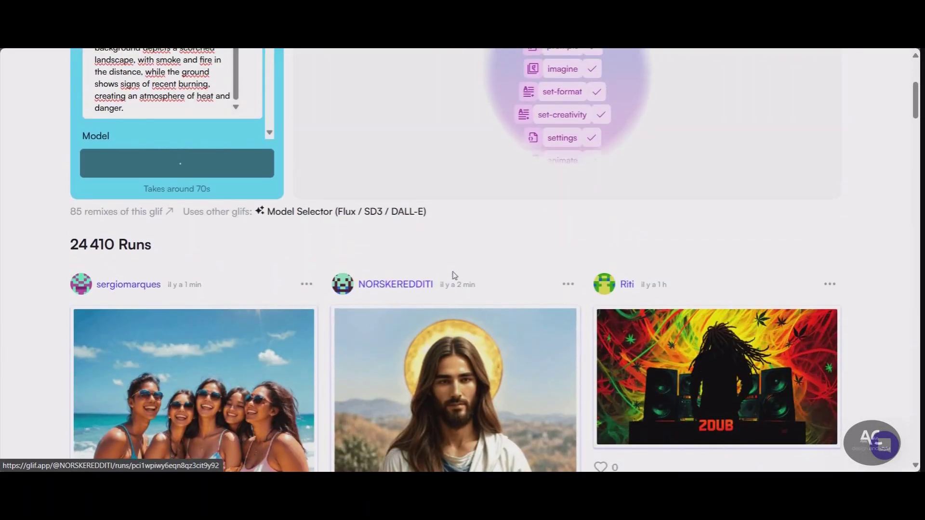
scroll(454, 276, "up", 5)
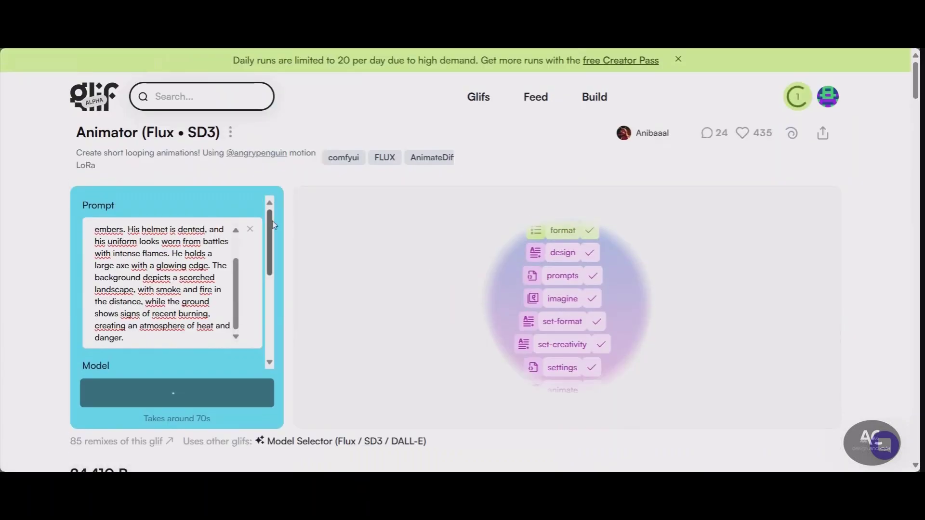
scroll(273, 224, "down", 3)
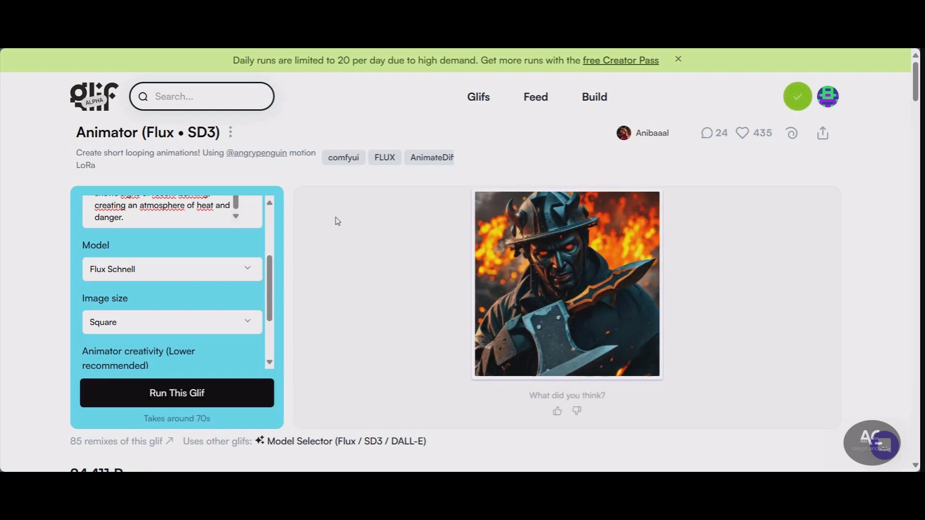
Step: Enlarge the generated firefighter animation to examine it closely, then close the enlarged view
mouse_move(576, 285)
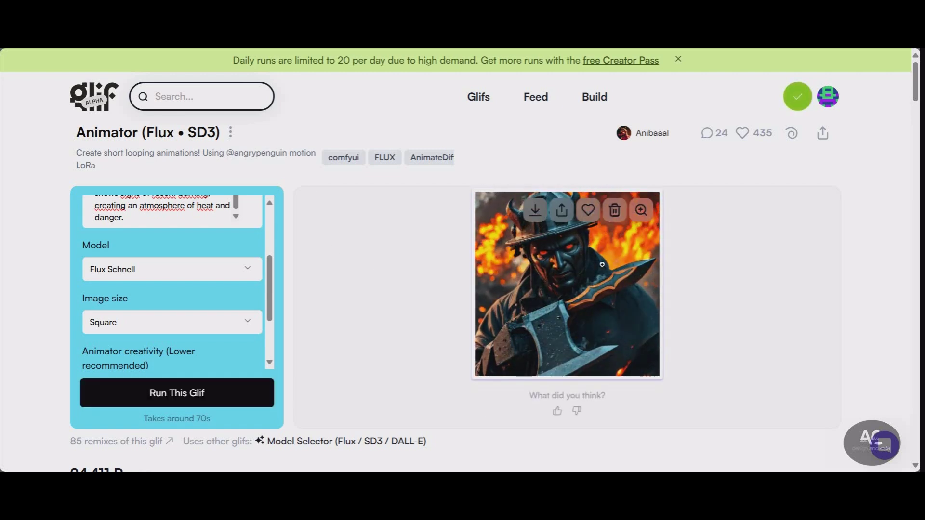
left_click(571, 296)
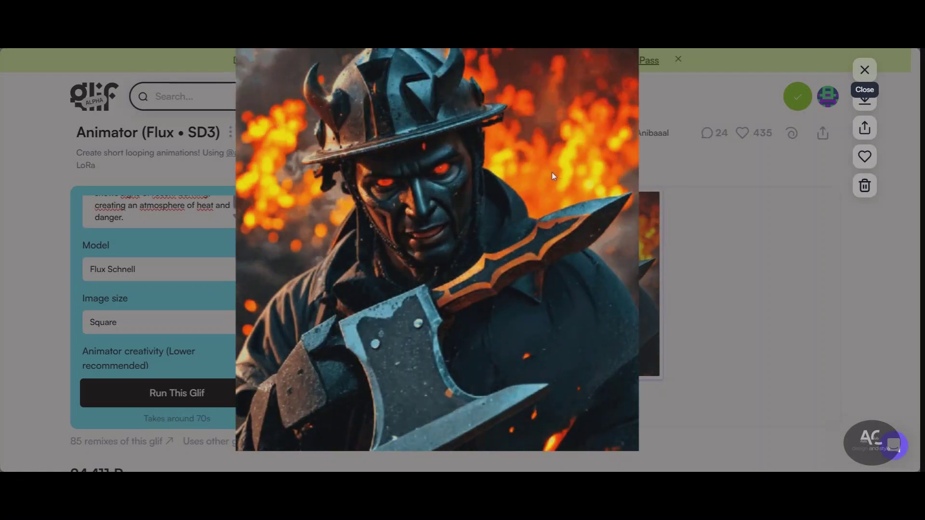
left_click(864, 70)
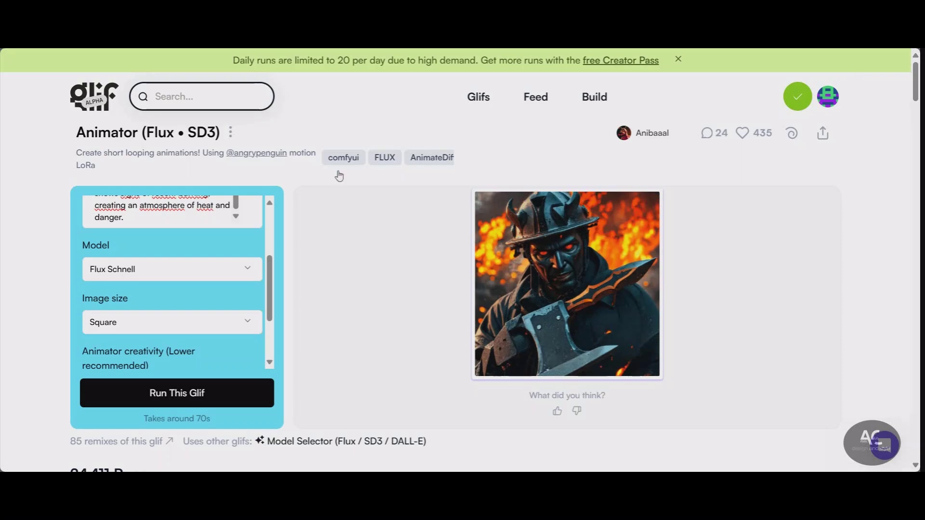
Step: Go back to the video generator glifs, browse them, and return to the top of the Glif home page
scroll(472, 160, "down", 10)
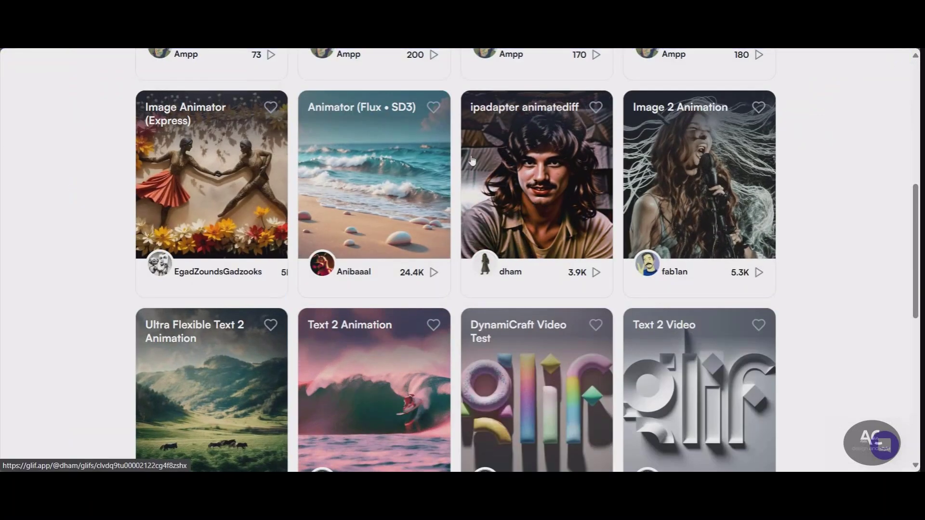
scroll(472, 160, "down", 6)
scroll(363, 200, "up", 7)
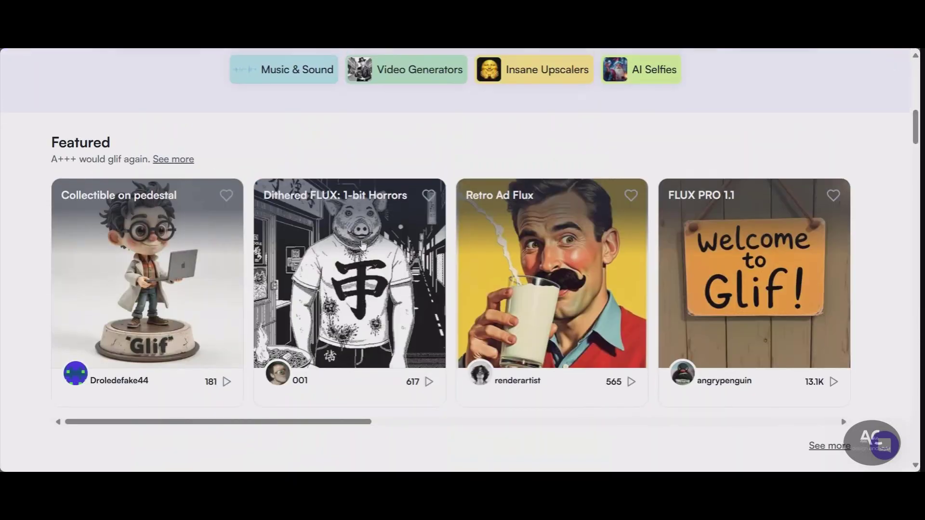
left_click(231, 192)
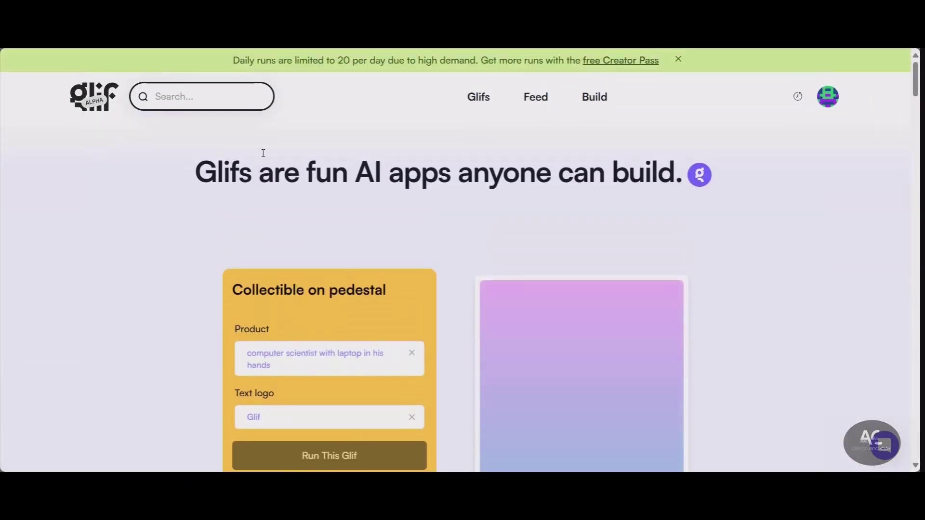
Step: Open the Image Generators category from the home page and browse through its collection of glifs
scroll(107, 272, "down", 10)
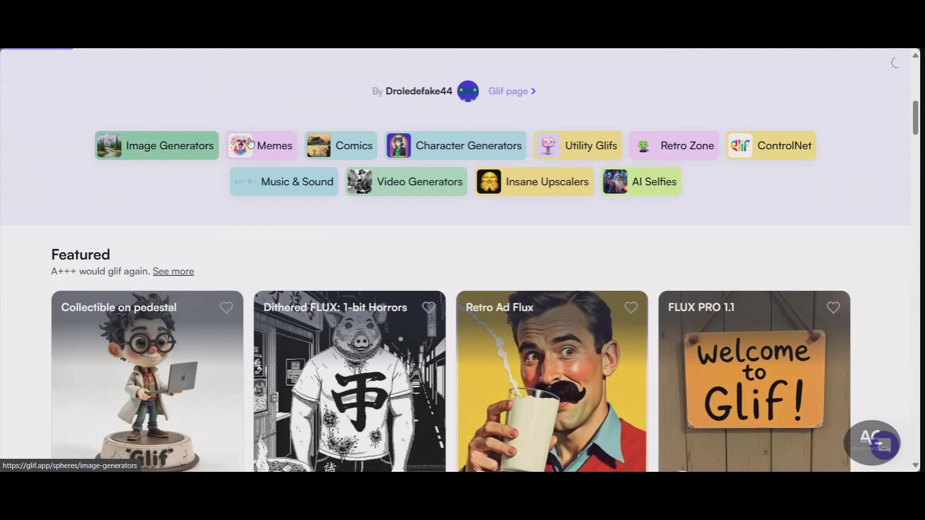
scroll(437, 148, "down", 5)
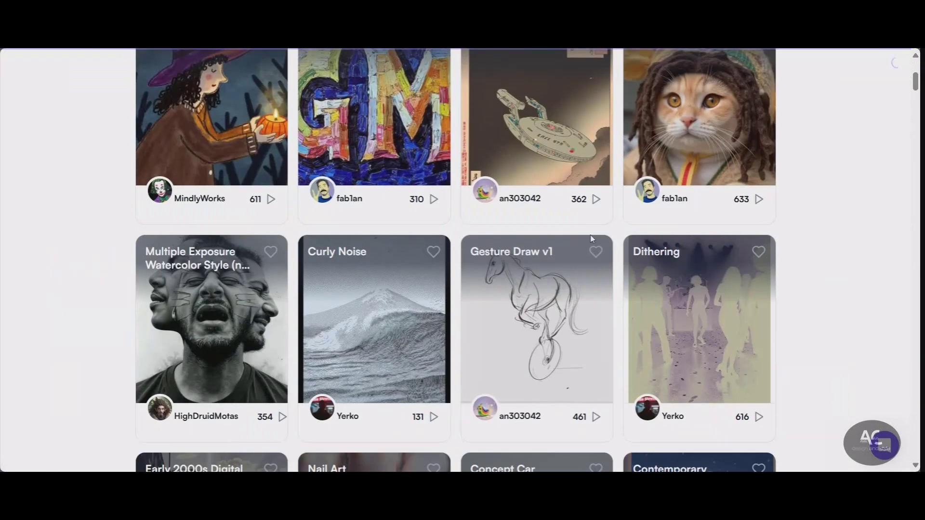
scroll(373, 228, "down", 5)
scroll(375, 232, "down", 10)
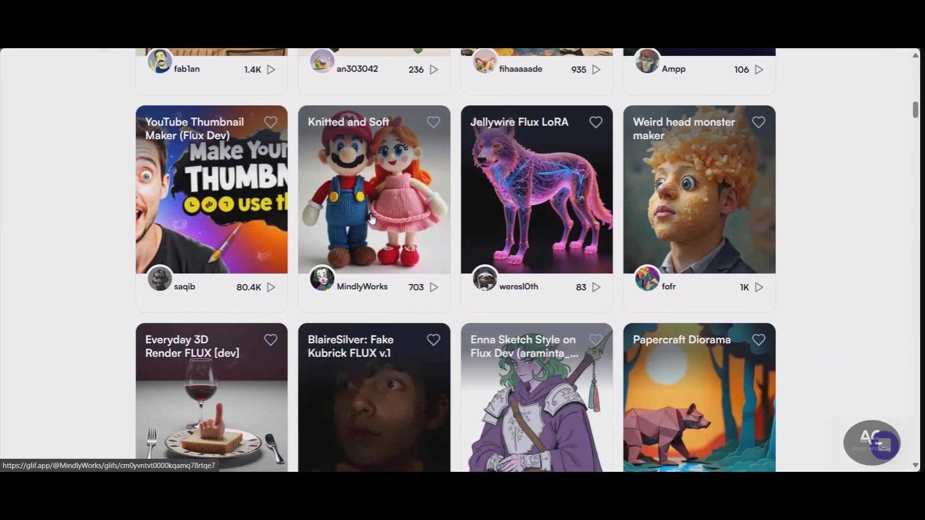
scroll(341, 177, "down", 3)
scroll(334, 187, "down", 5)
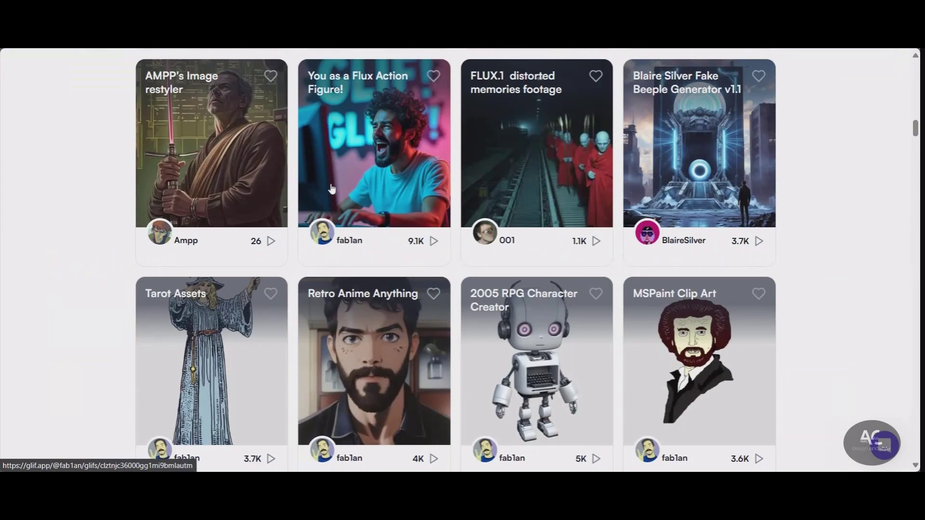
scroll(332, 188, "down", 3)
scroll(379, 188, "down", 3)
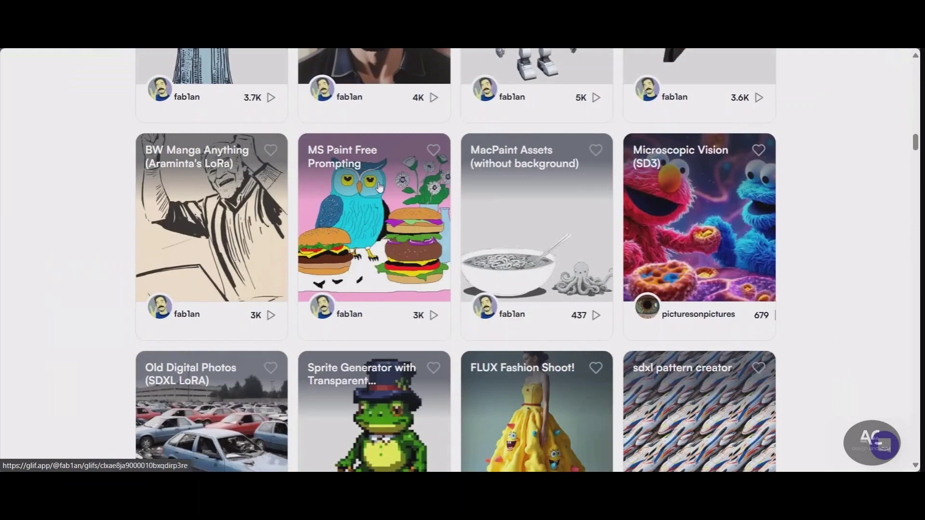
scroll(376, 188, "down", 5)
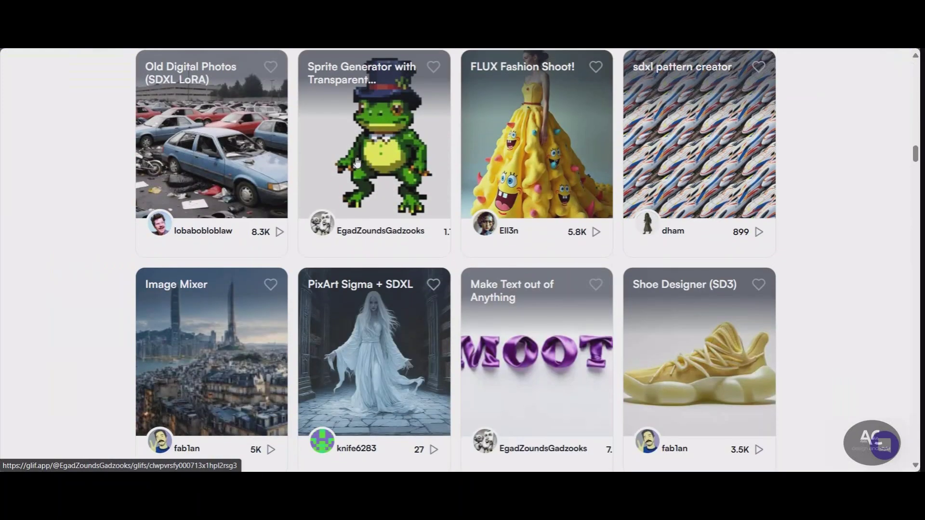
scroll(358, 166, "down", 9)
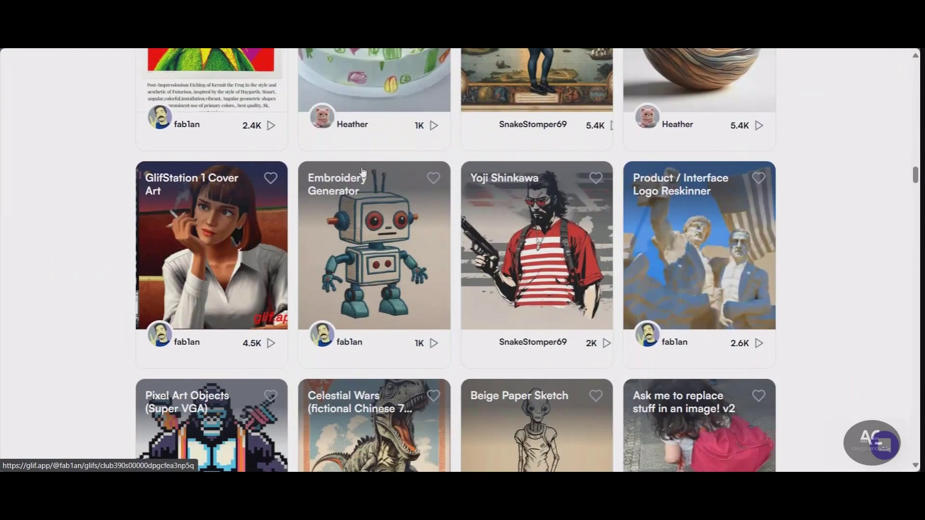
scroll(363, 171, "down", 11)
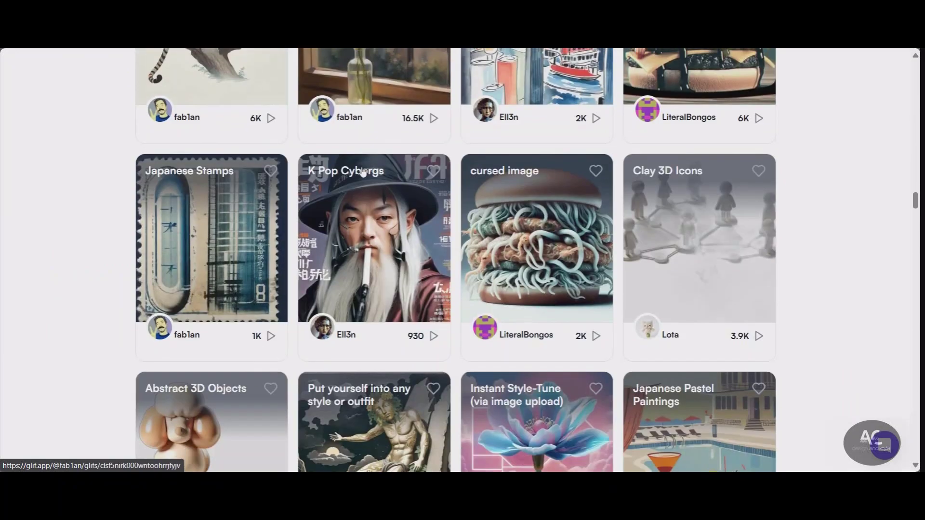
scroll(362, 171, "down", 9)
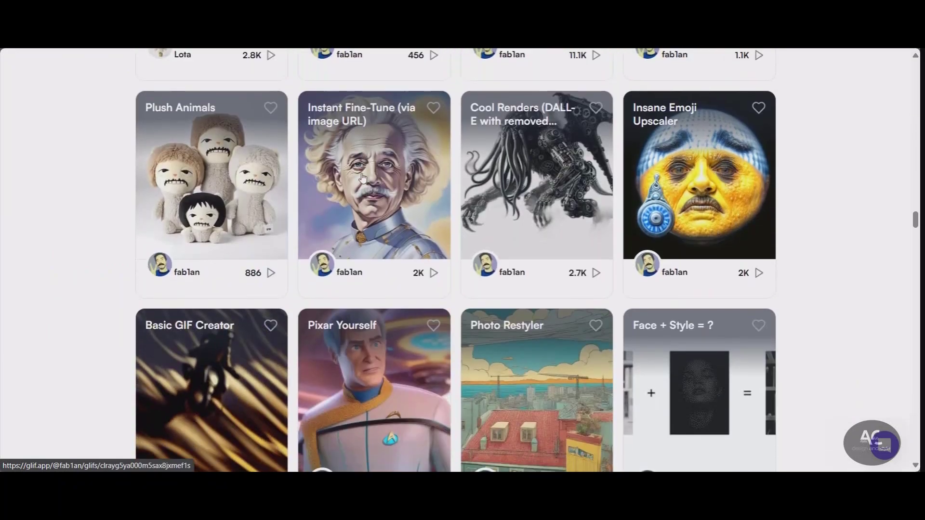
scroll(362, 177, "down", 11)
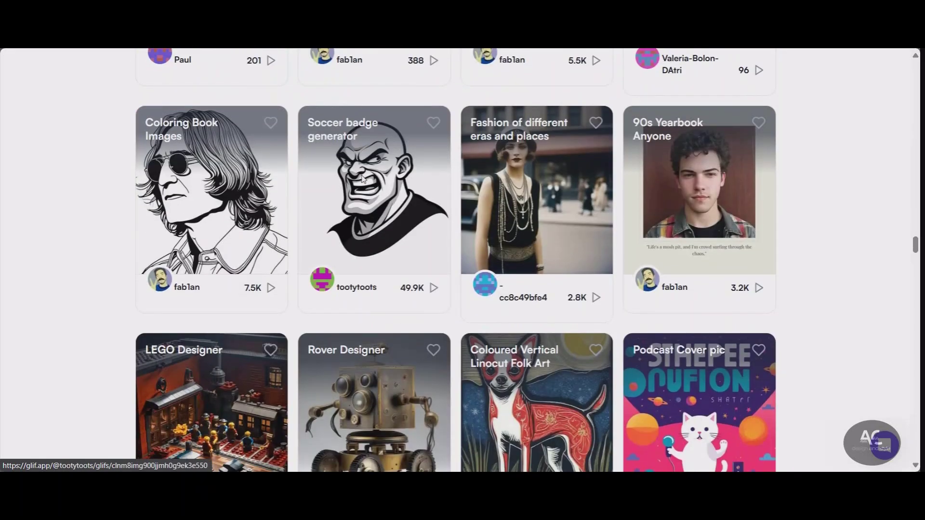
scroll(362, 177, "down", 15)
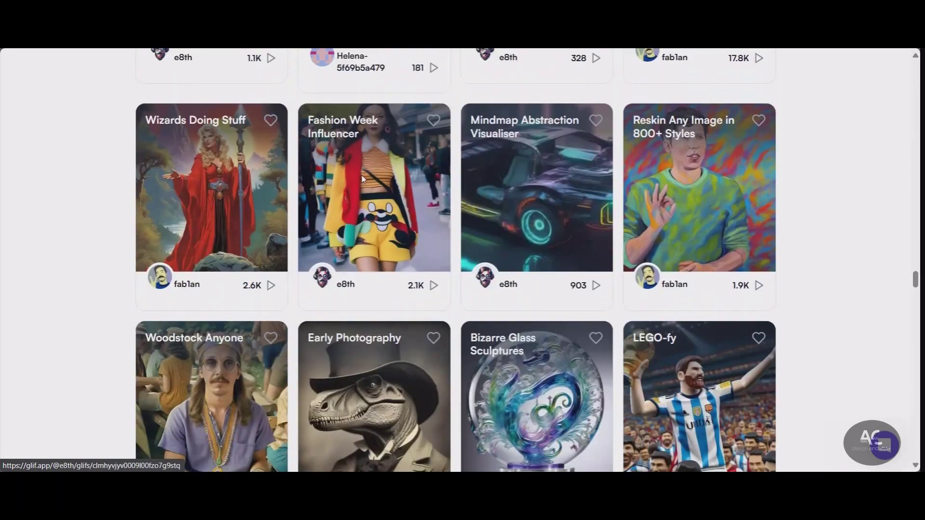
scroll(363, 178, "down", 3)
scroll(345, 178, "down", 7)
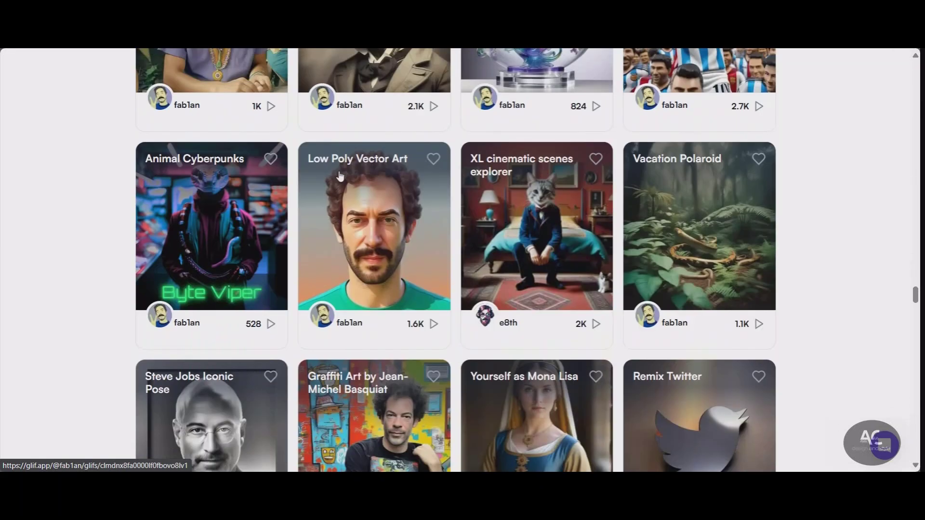
Step: Switch to the Artistic club channel's videos on YouTube, open "FLUX 1.1 PRO + vite + fort!" and expand its full description
scroll(348, 177, "down", 3)
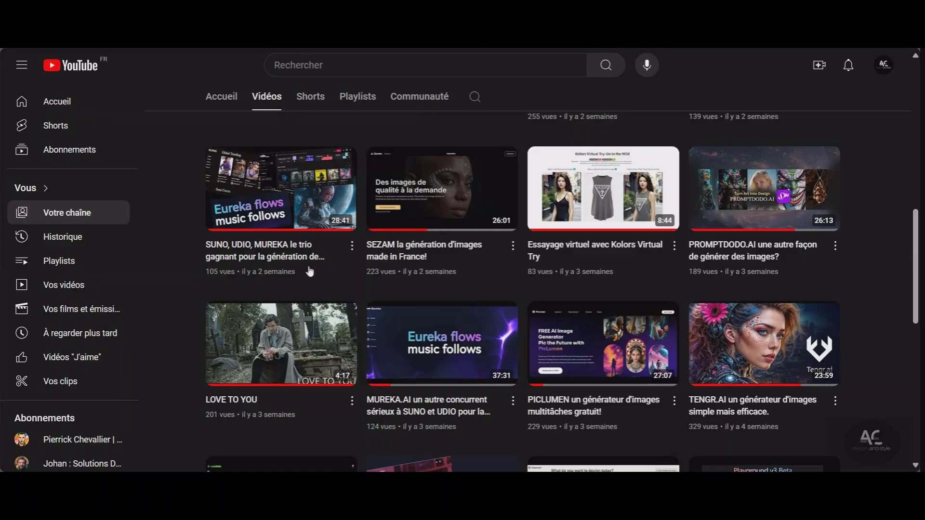
scroll(329, 227, "up", 10)
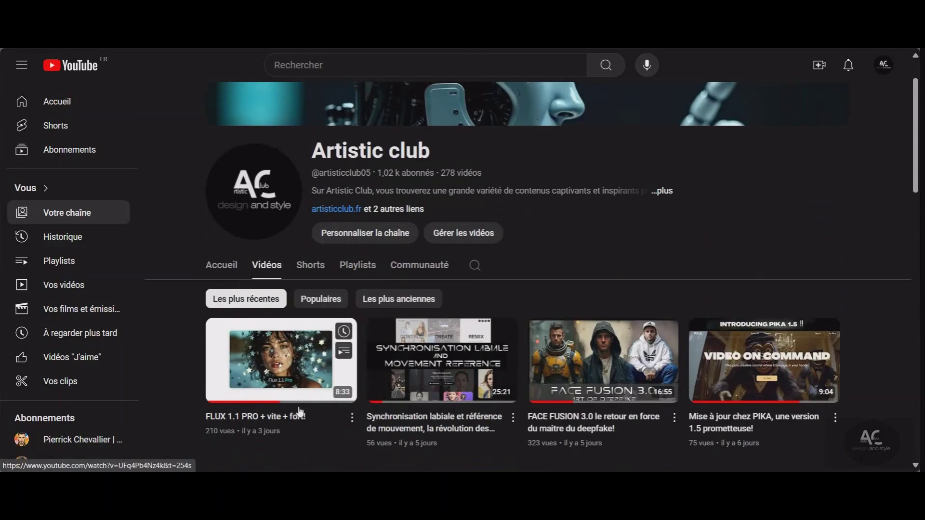
left_click(277, 419)
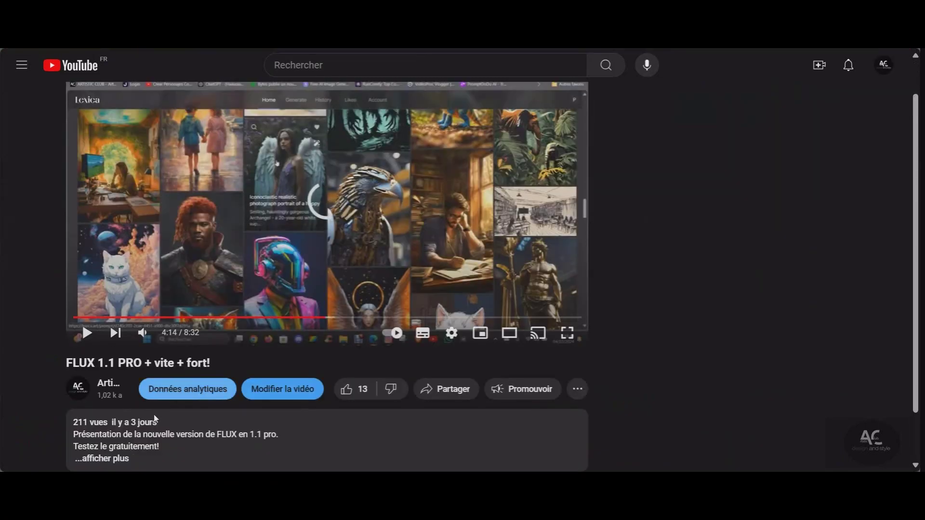
scroll(145, 414, "down", 2)
left_click(113, 393)
scroll(137, 256, "down", 4)
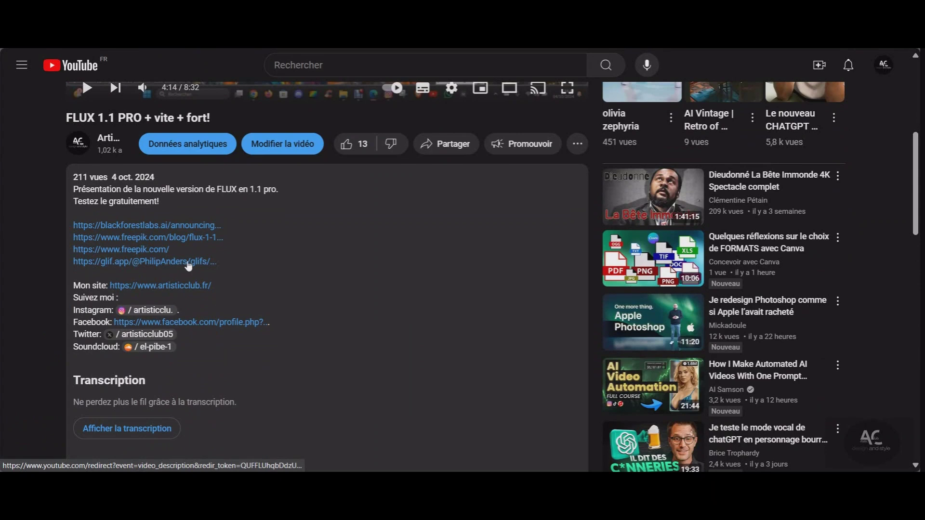
Step: Follow the video description's glif.app link and look over the FLUX PRO 1.1 - Simple POD Prompts page
left_click(189, 266)
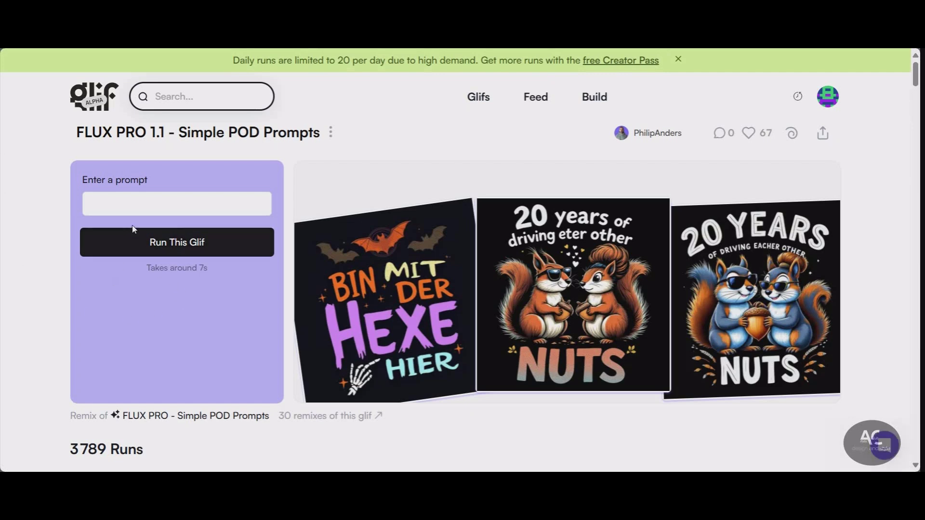
scroll(138, 214, "down", 5)
scroll(132, 193, "up", 5)
Step: Paste the copied firefighter prompt into the FLUX PRO 1.1 - Simple POD Prompts glif and run it
left_click(115, 205)
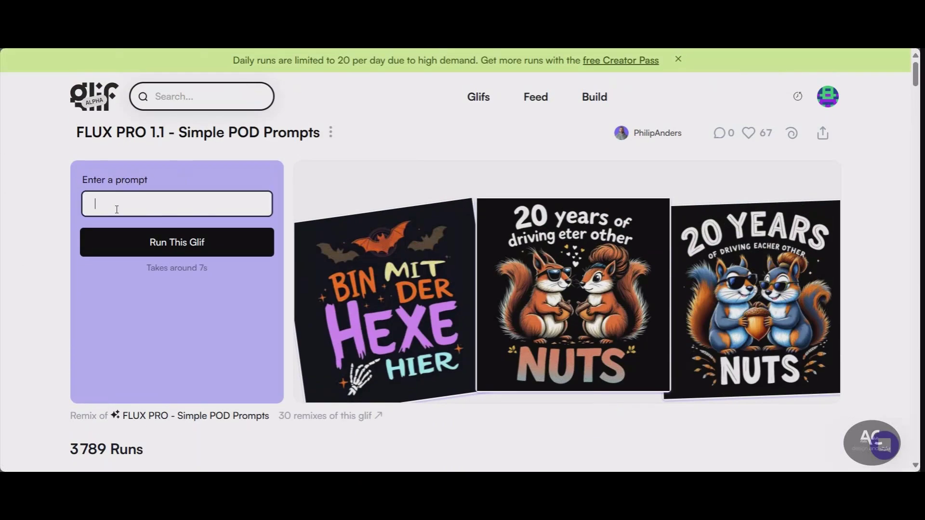
right_click(116, 206)
left_click(164, 320)
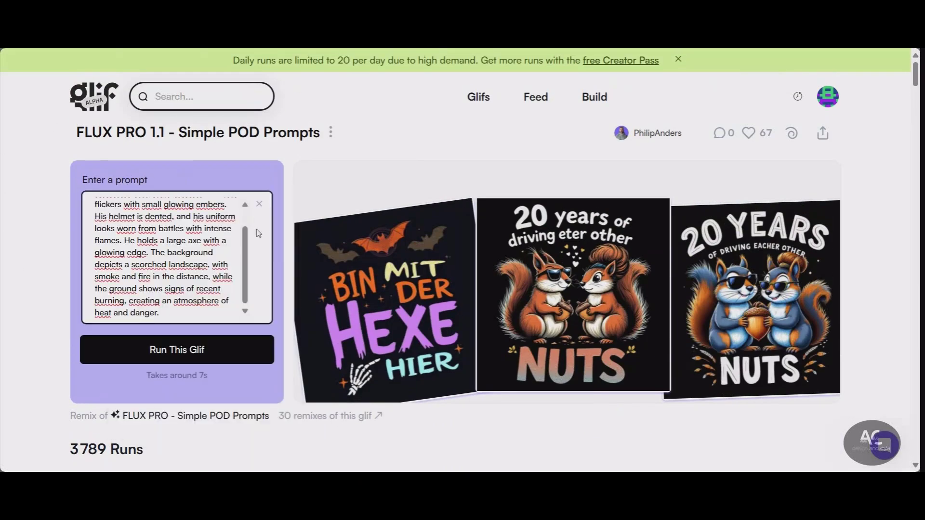
left_click(198, 357)
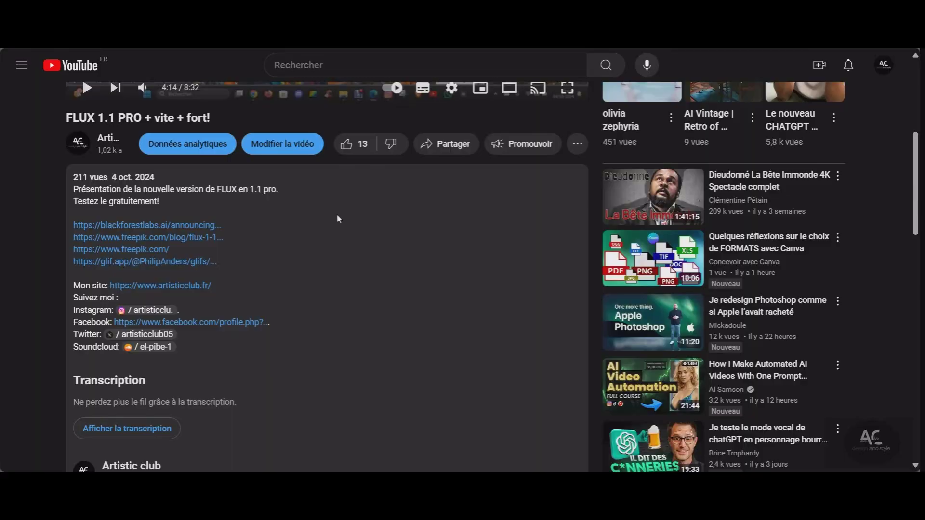
Step: Return to YouTube, open the POD Prompts glif creator's channel from the subscriptions, and look over its home page
left_click(22, 65)
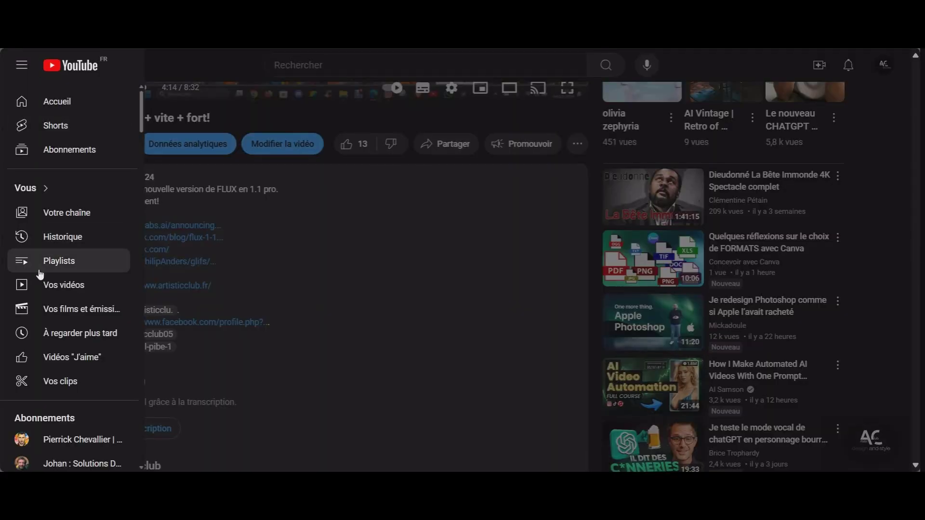
scroll(50, 299, "down", 4)
scroll(50, 300, "down", 5)
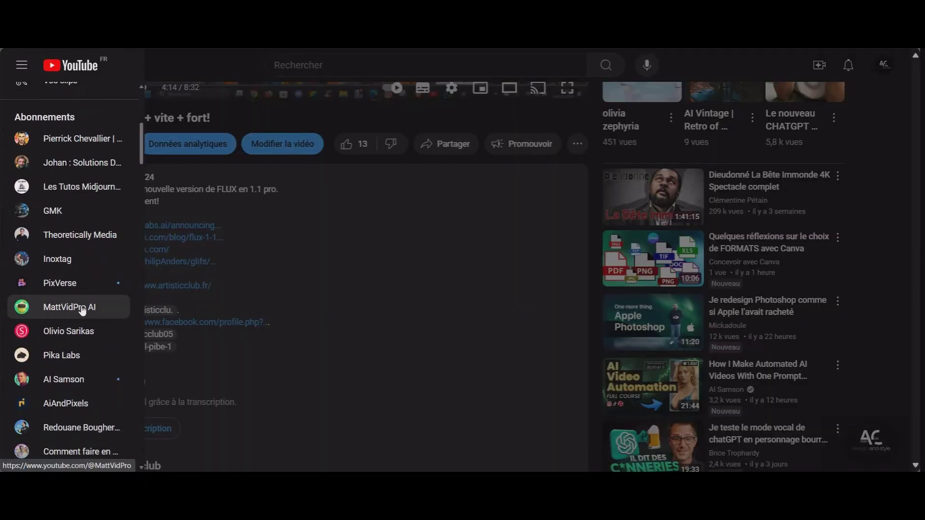
scroll(73, 314, "down", 5)
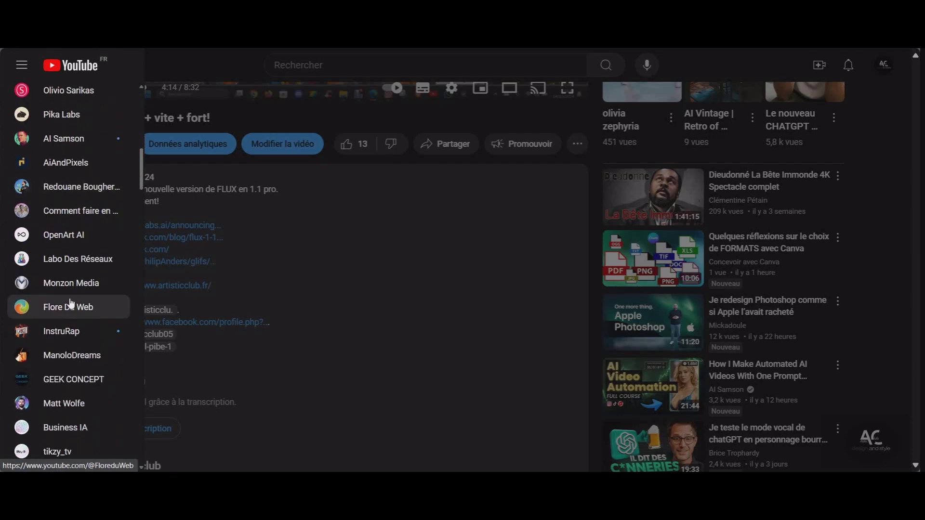
scroll(74, 271, "down", 4)
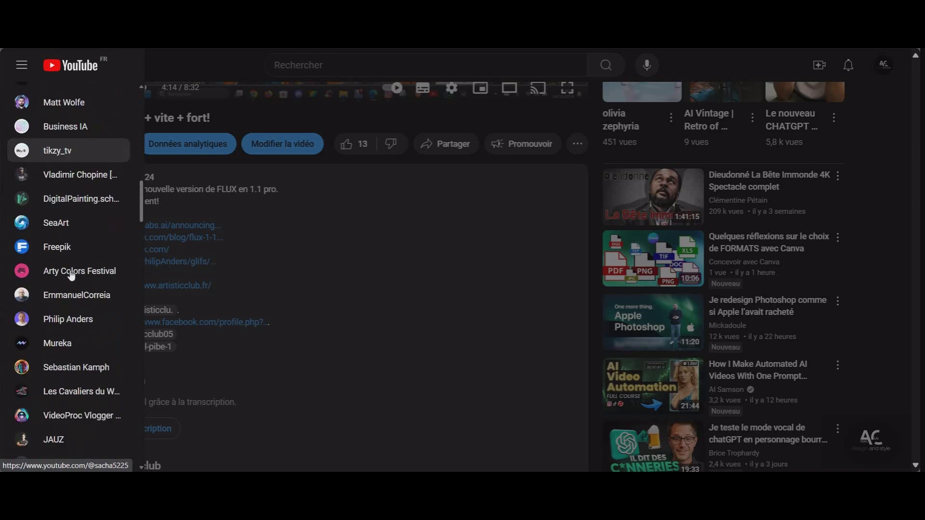
left_click(70, 329)
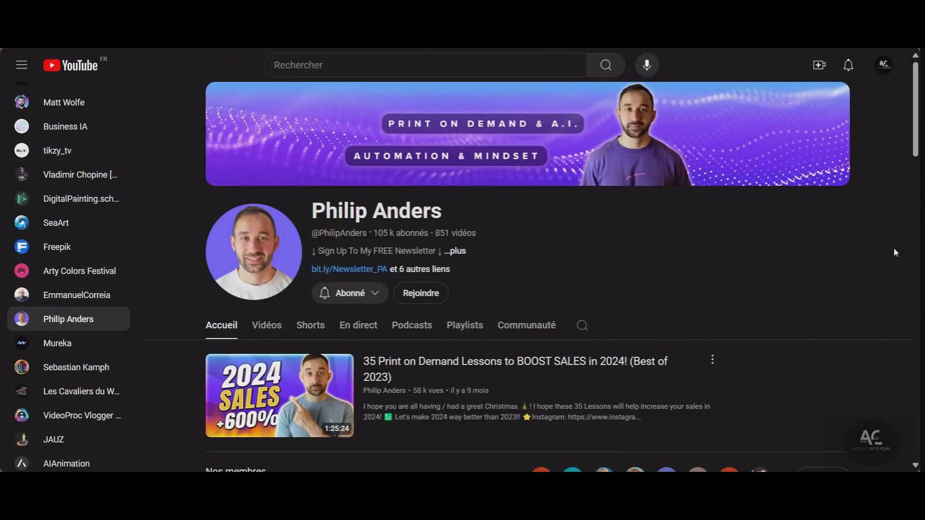
scroll(885, 231, "down", 3)
scroll(172, 341, "up", 2)
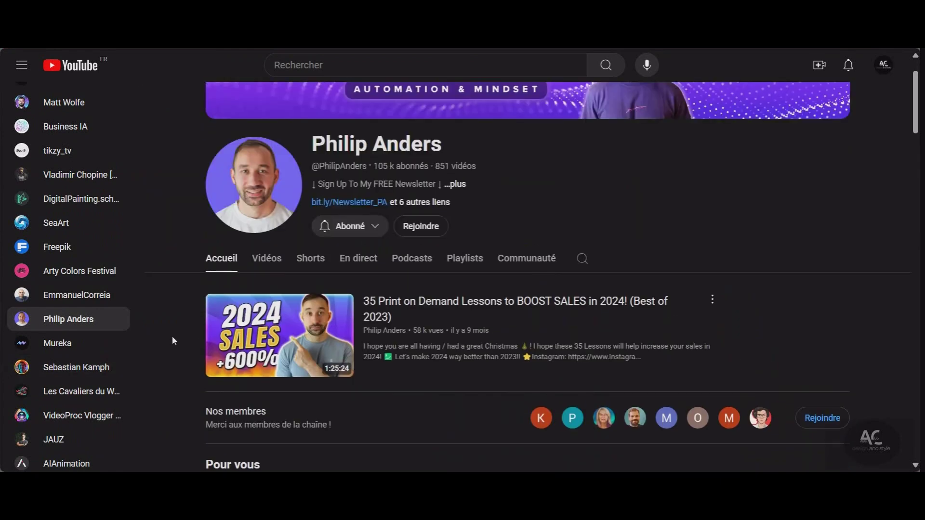
Step: Open the channel's list of videos on YouTube and look through the print-on-demand and AI design uploads, newest first
left_click(267, 266)
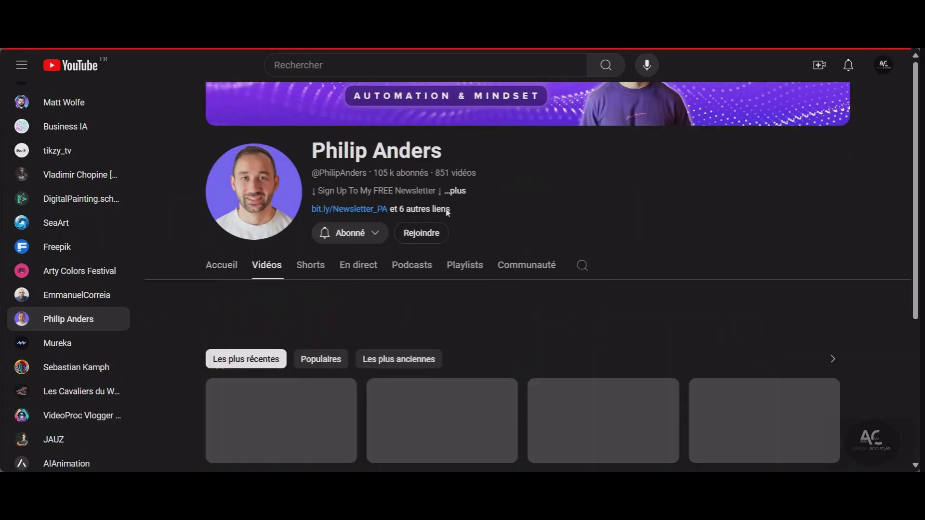
scroll(702, 239, "down", 2)
scroll(863, 240, "down", 1)
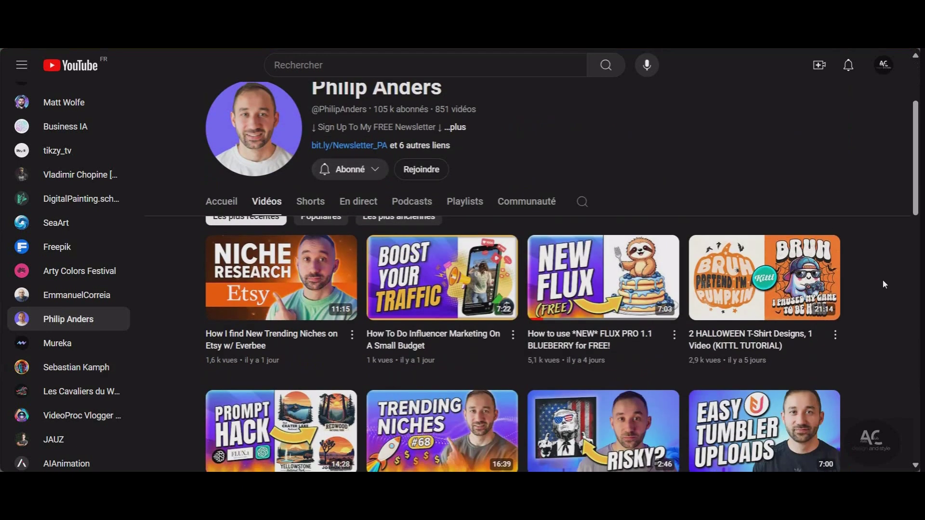
scroll(370, 231, "down", 3)
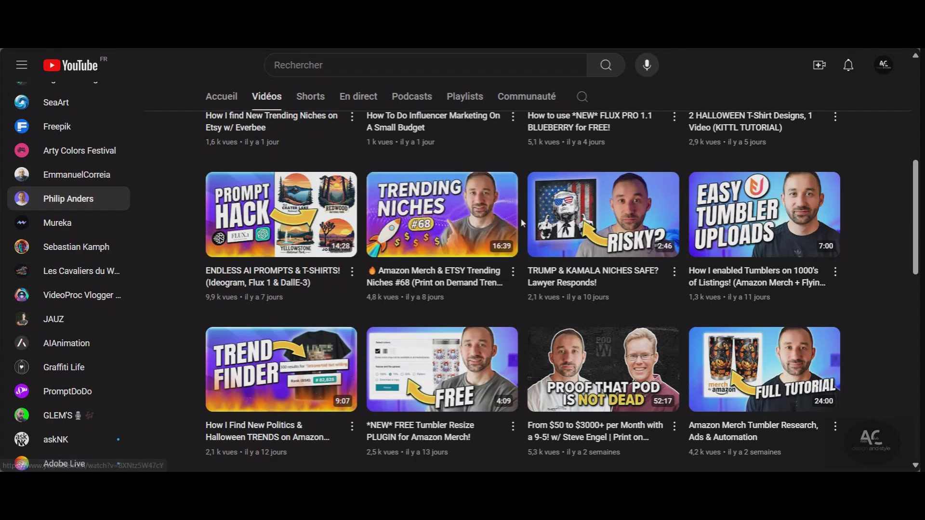
scroll(636, 223, "down", 3)
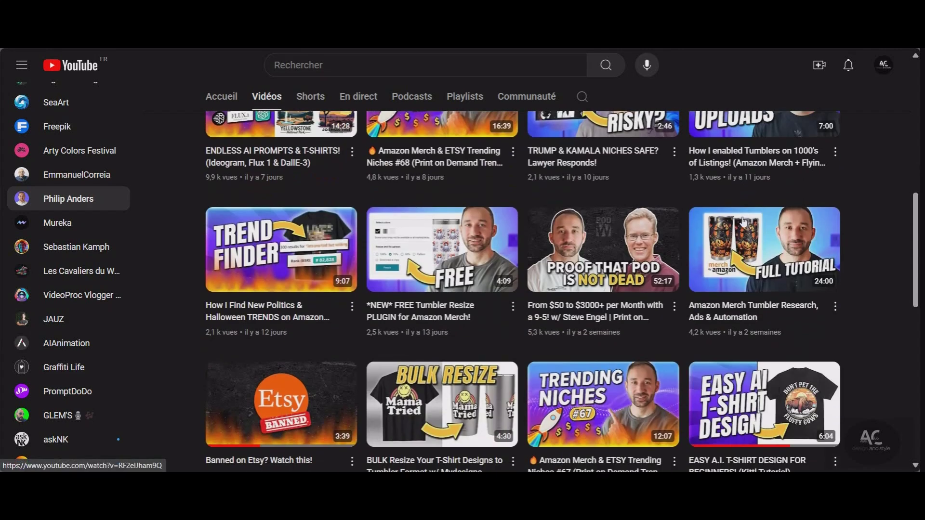
scroll(723, 243, "down", 5)
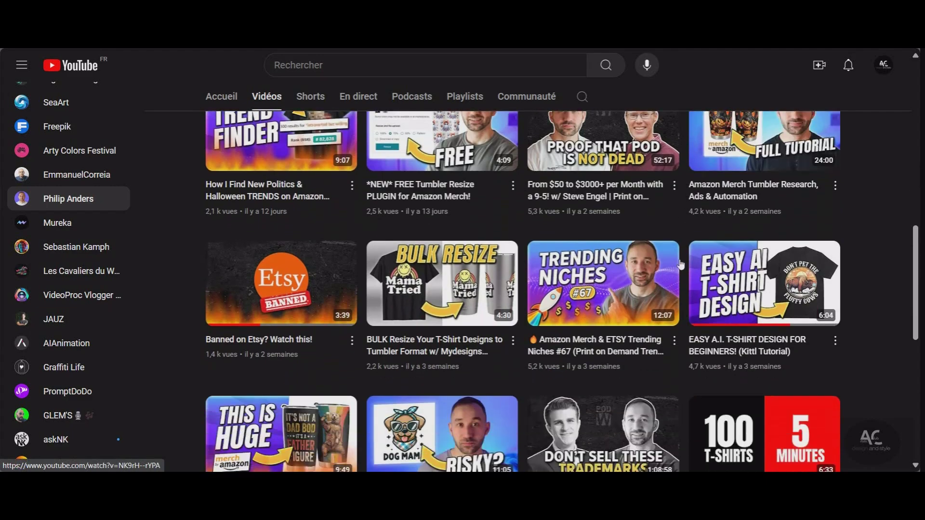
scroll(404, 223, "down", 2)
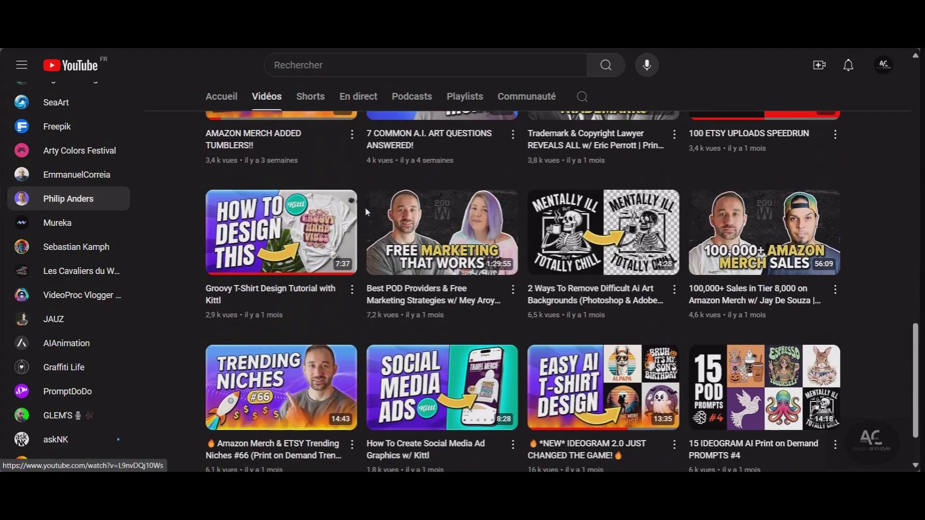
scroll(360, 197, "down", 1)
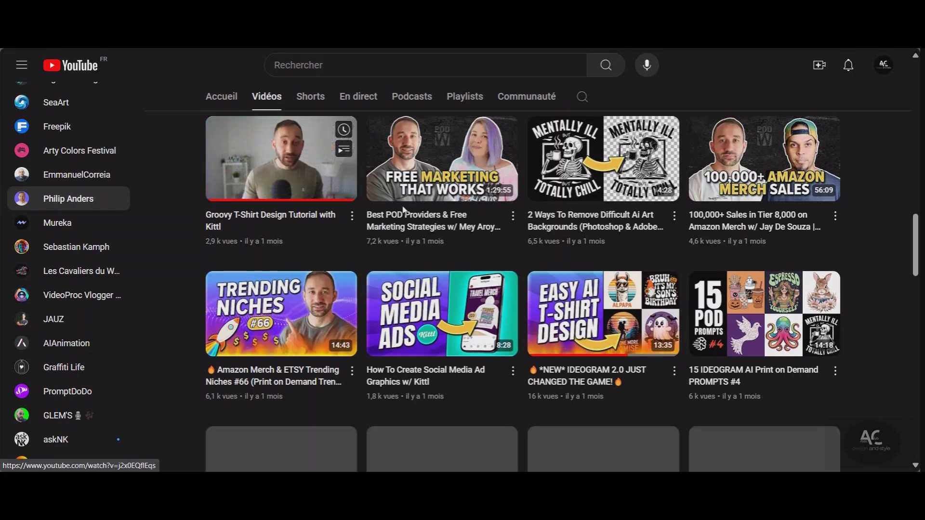
scroll(571, 323, "down", 3)
scroll(571, 324, "up", 15)
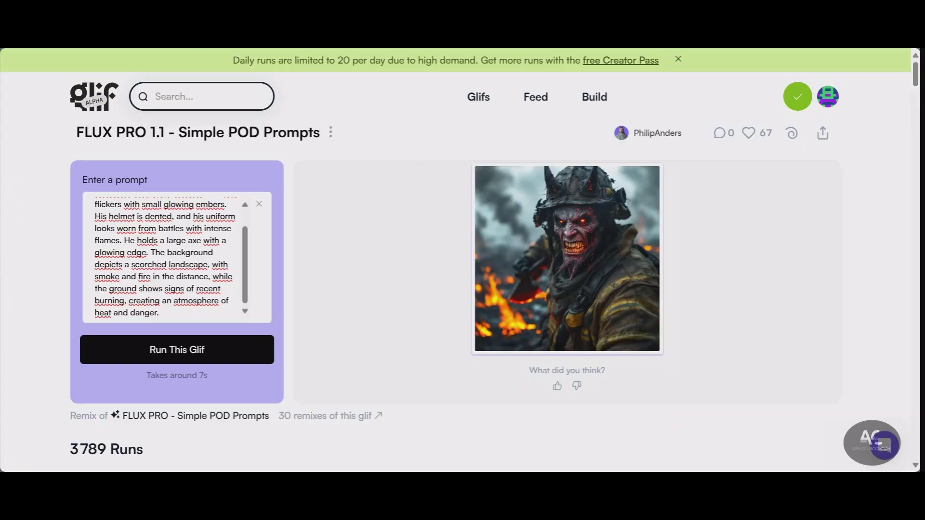
Step: Switch back to the FLUX PRO 1.1 - Simple POD Prompts glif and enlarge the generated firefighter image for inspection
mouse_move(580, 236)
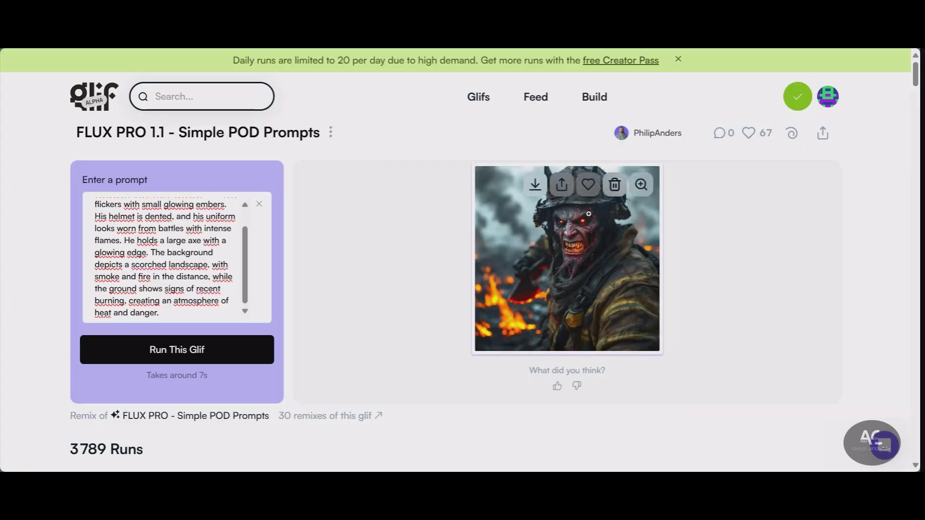
left_click(580, 243)
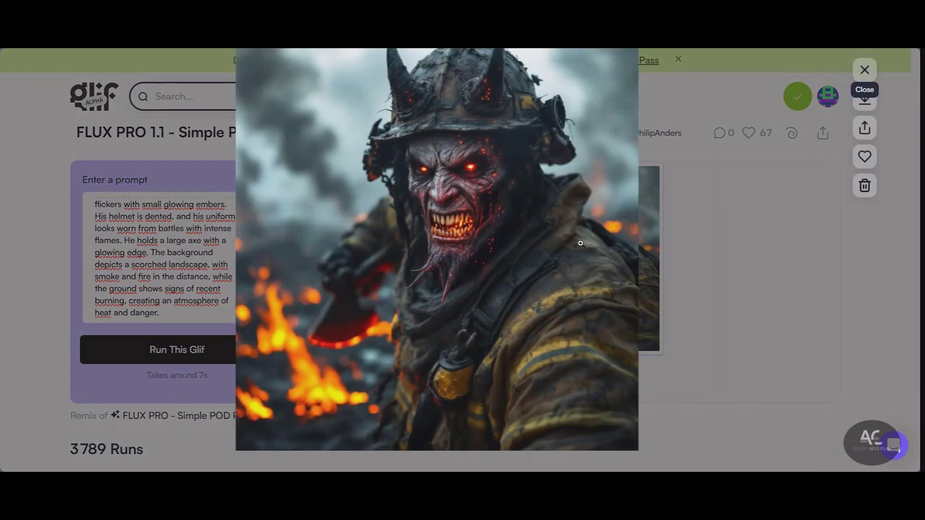